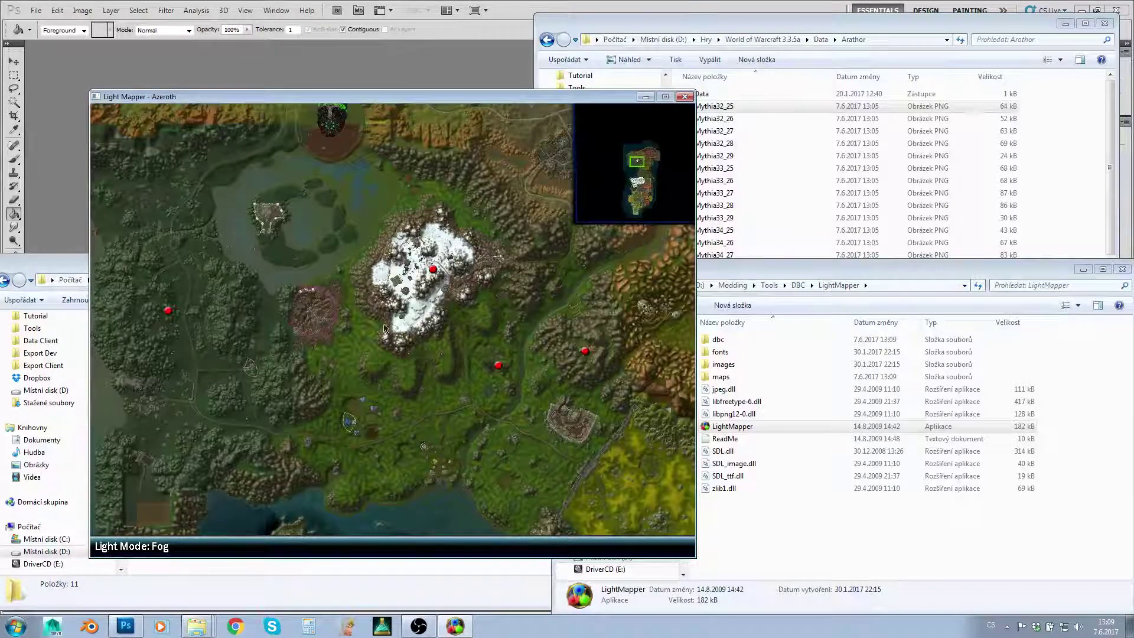
- Pan the Azeroth map north-west, north, south-east and south-west, ending toward the coast
{"action": "key", "text": "Left"}
{"action": "key", "text": "Up"}
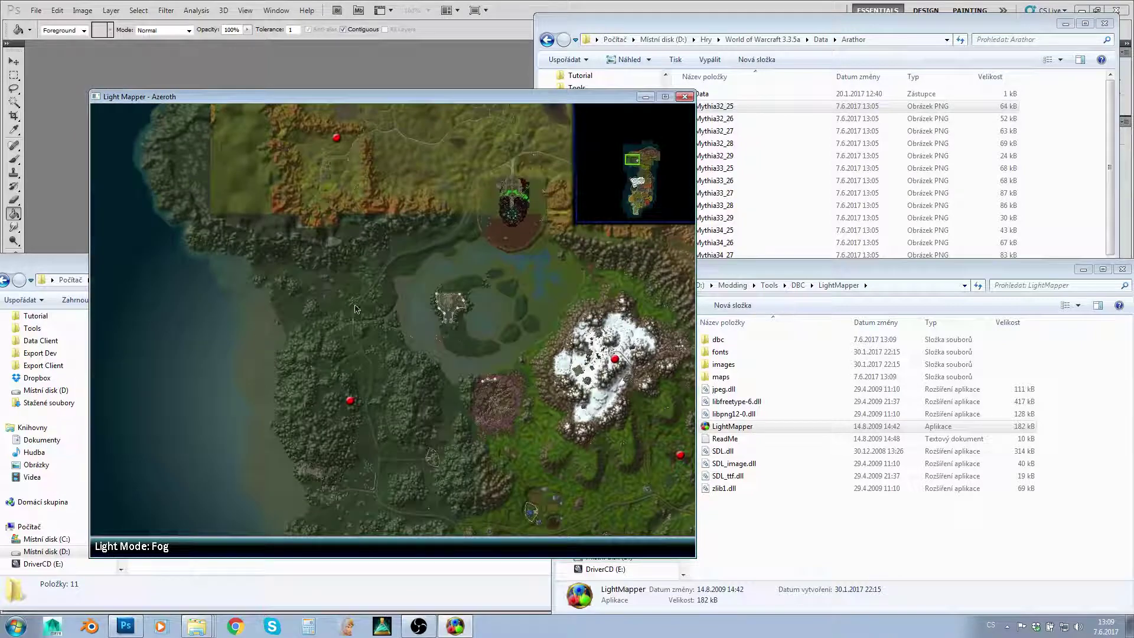
{"action": "key", "text": "Up"}
{"action": "key", "text": "Right"}
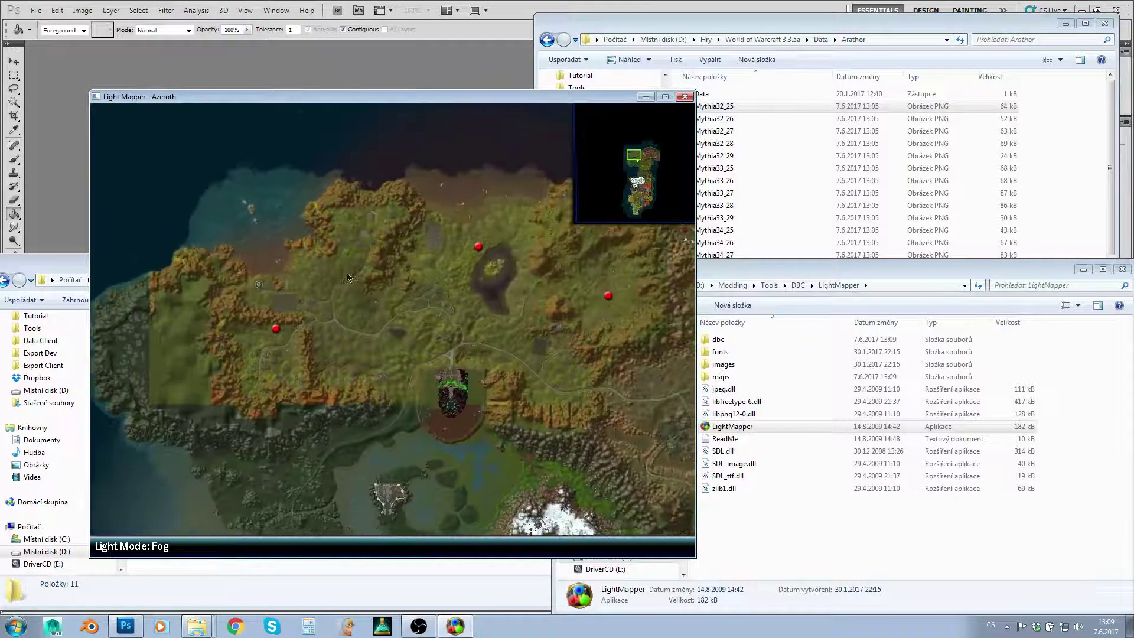
{"action": "key", "text": "Right"}
{"action": "key", "text": "Down"}
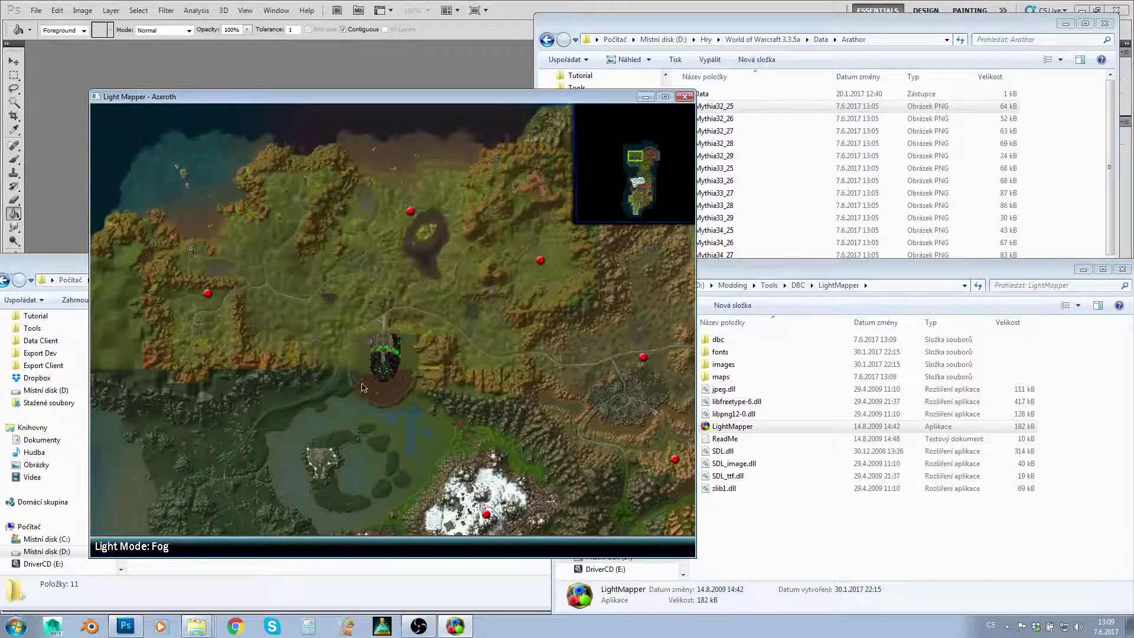
{"action": "key", "text": "Down"}
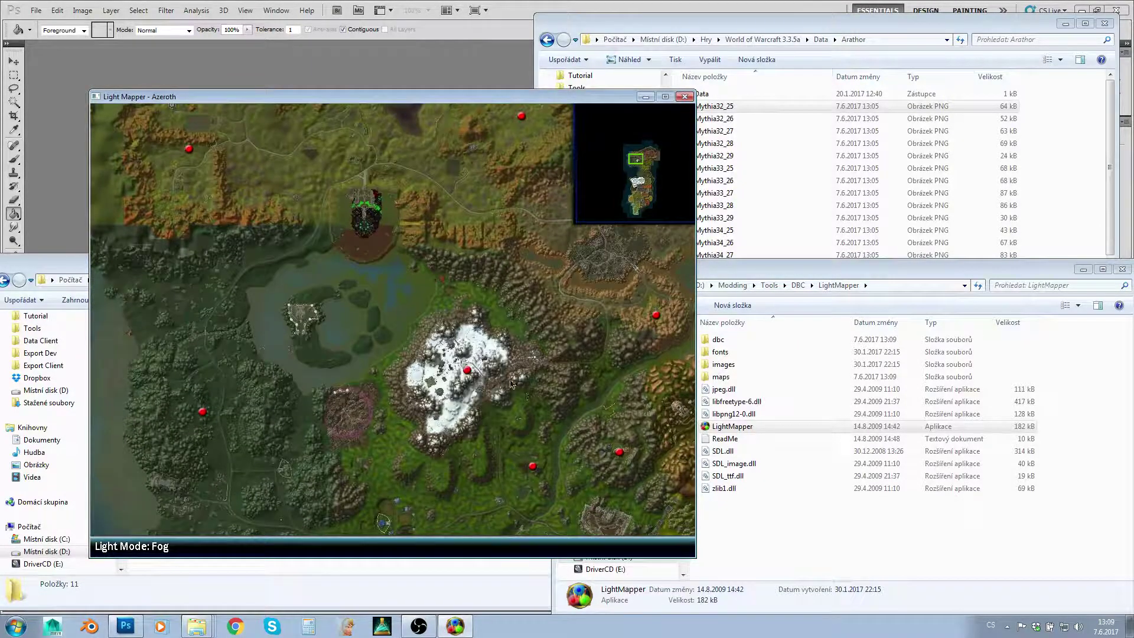
{"action": "key", "text": "Left"}
{"action": "key", "text": "Down"}
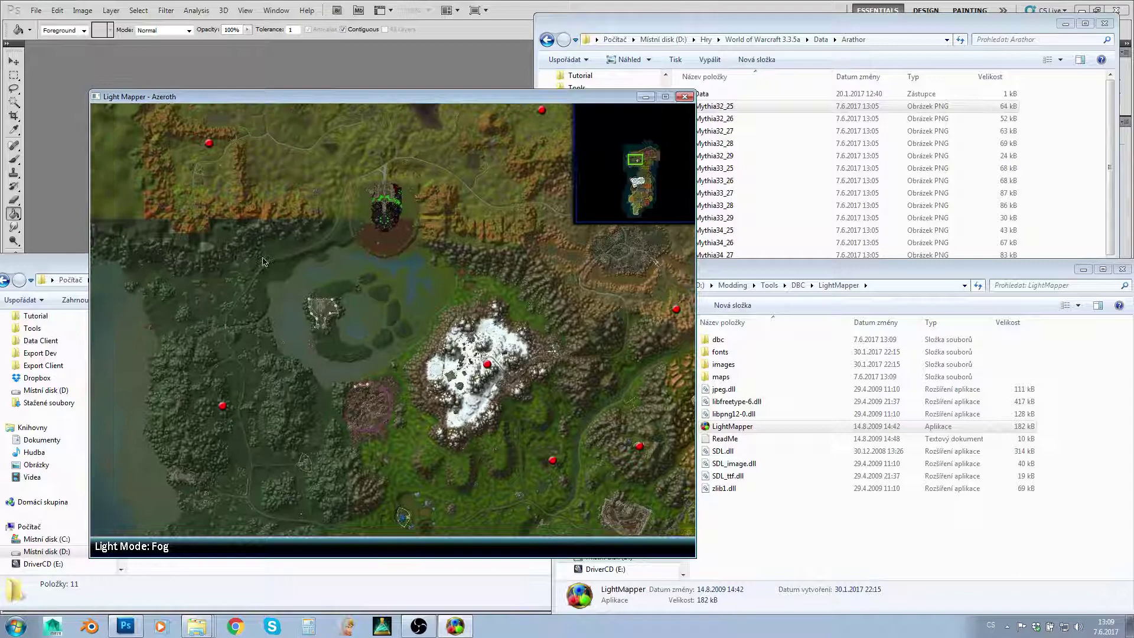
{"action": "mouse_move", "coordinate": [347, 323]}
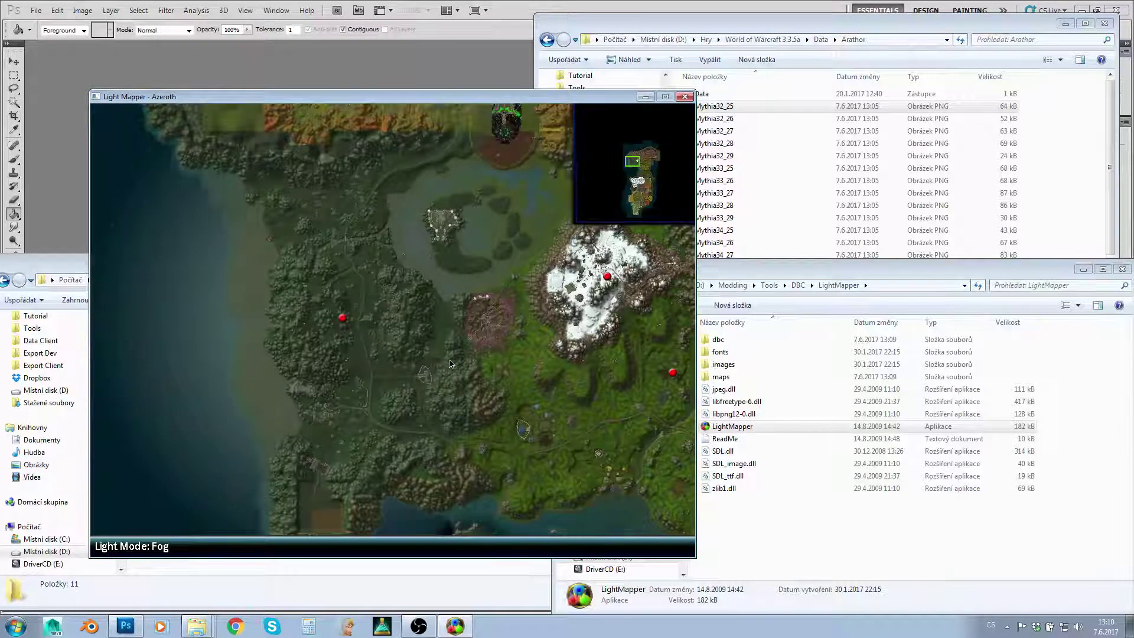
{"action": "key", "text": "Down"}
{"action": "key", "text": "Right"}
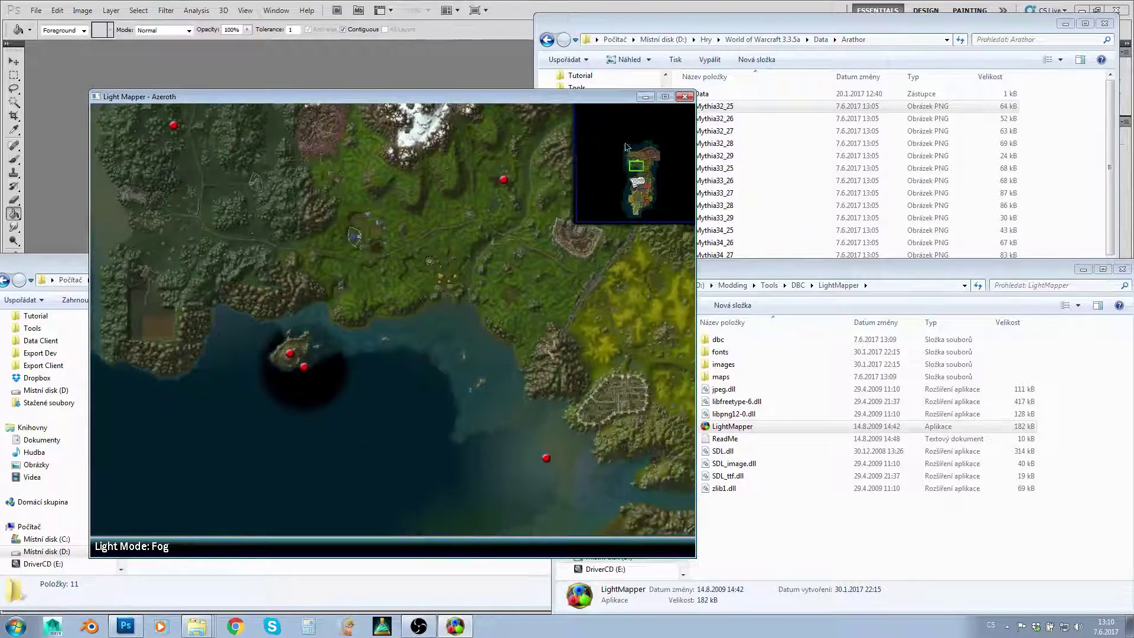
- Close the Azeroth map and quit Light Mapper
{"action": "left_click", "coordinate": [685, 98]}
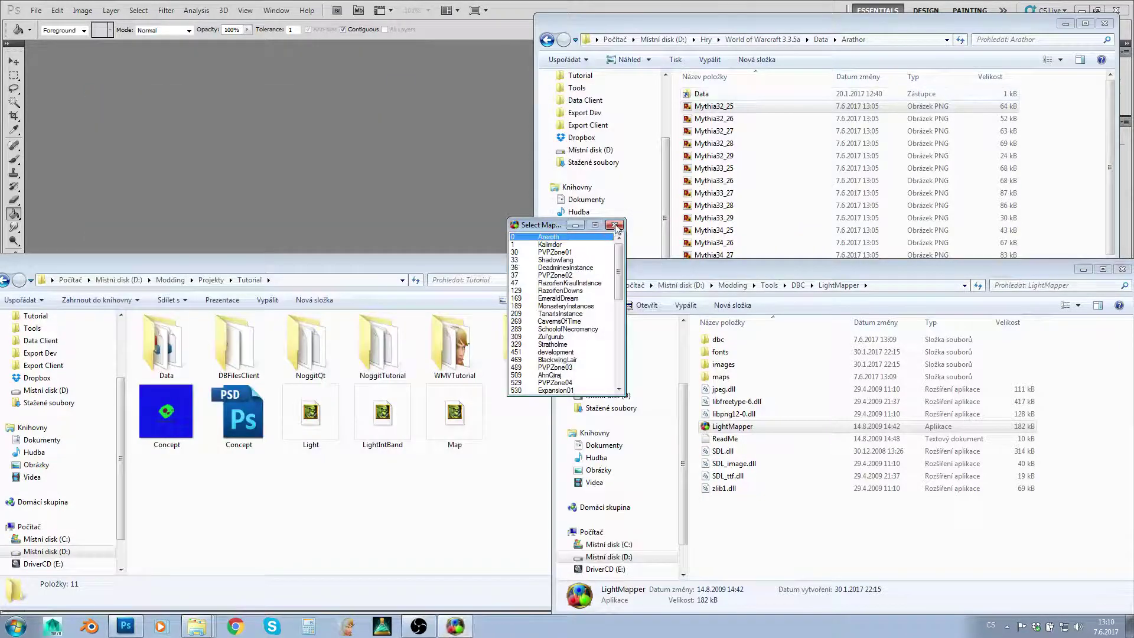
{"action": "left_click_drag", "start_coordinate": [619, 270], "coordinate": [619, 367]}
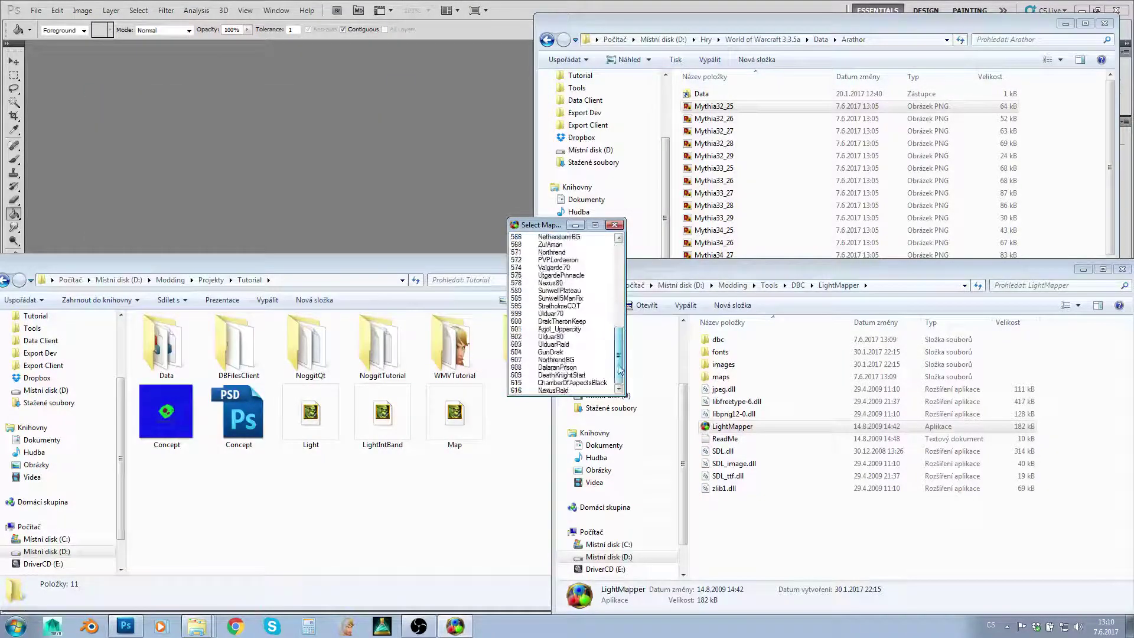
{"action": "left_click", "coordinate": [617, 224]}
- Look at the Light, LightIntBand and Map files in the dbc folder
{"action": "double_click", "coordinate": [719, 340]}
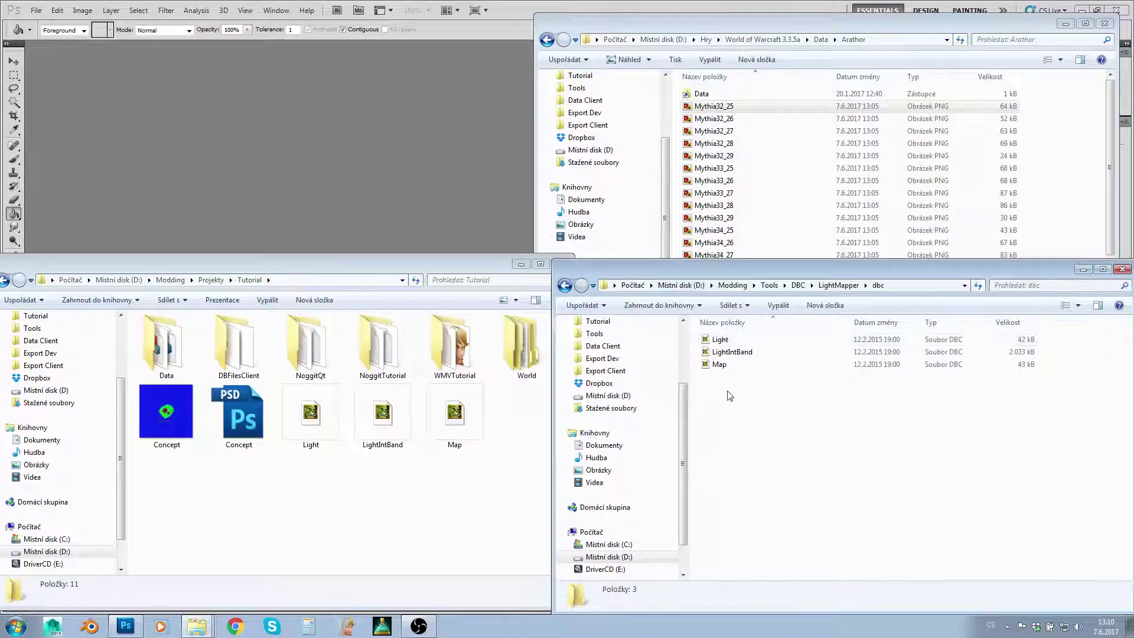
{"action": "left_click_drag", "start_coordinate": [730, 396], "coordinate": [733, 337]}
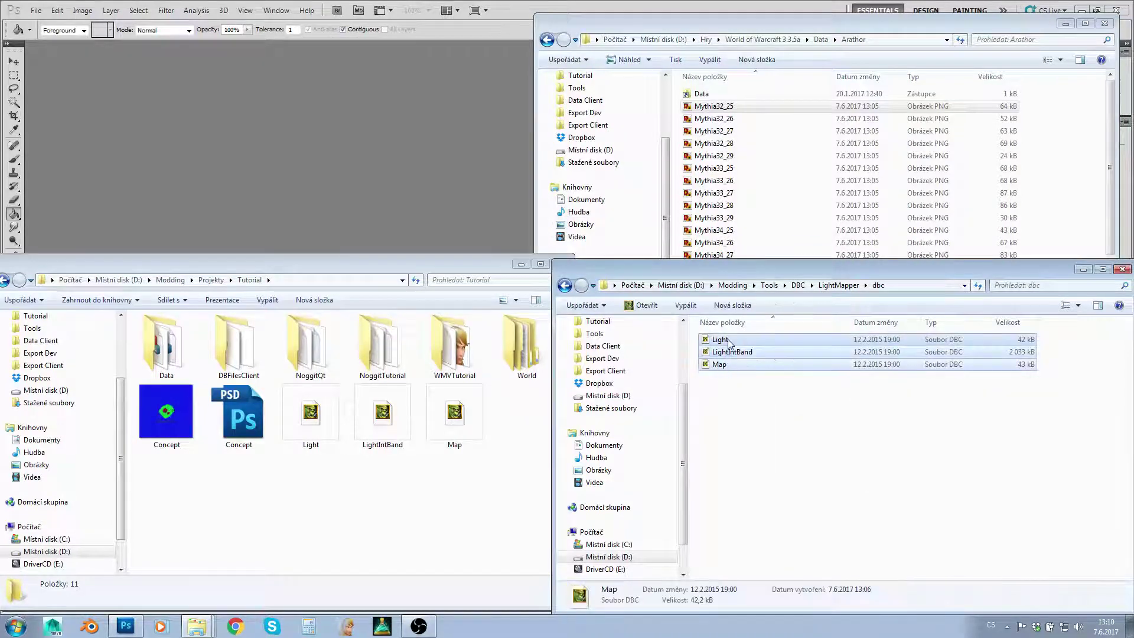
{"action": "left_click", "coordinate": [839, 285]}
- Browse the maps folder and its 0small map image
{"action": "left_click", "coordinate": [719, 378]}
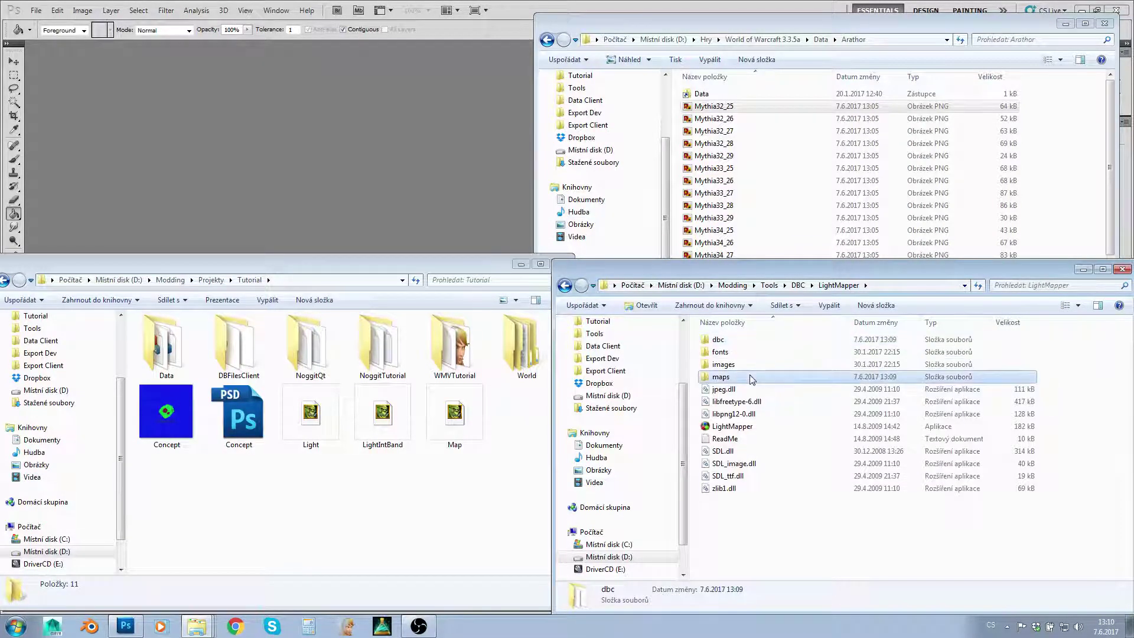
{"action": "double_click", "coordinate": [719, 378]}
{"action": "left_click", "coordinate": [803, 357]}
{"action": "scroll", "coordinate": [803, 357], "scroll_direction": "down", "scroll_amount": 15}
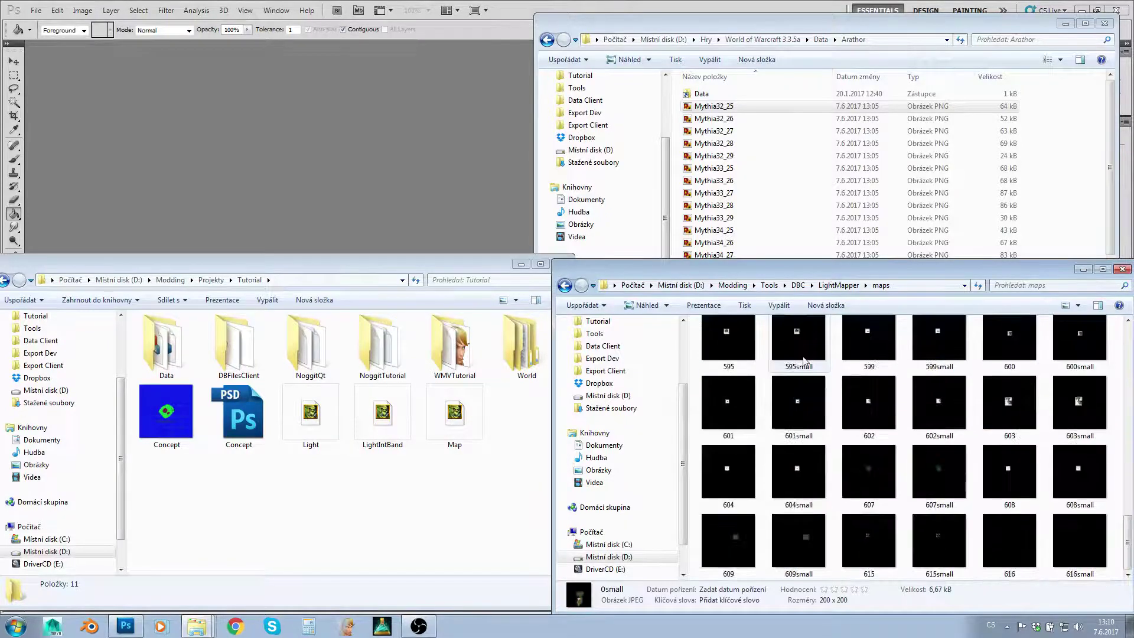
{"action": "scroll", "coordinate": [805, 362], "scroll_direction": "up", "scroll_amount": 15}
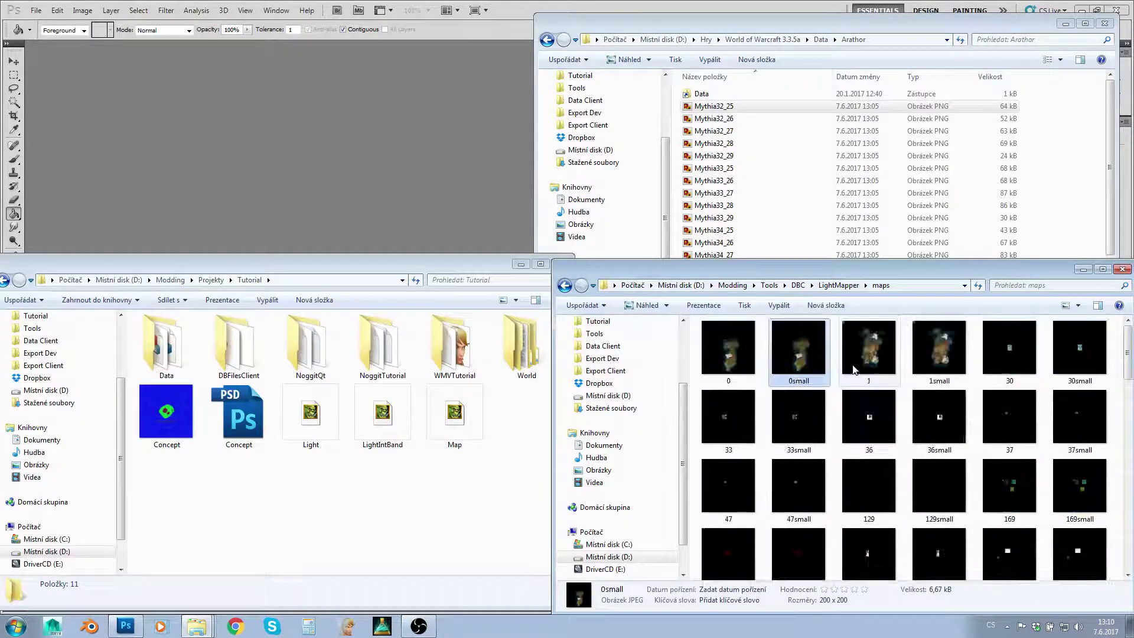
- Return to the dbc folder, with the Tutorial folder window alongside
{"action": "left_click", "coordinate": [847, 288]}
{"action": "double_click", "coordinate": [719, 339]}
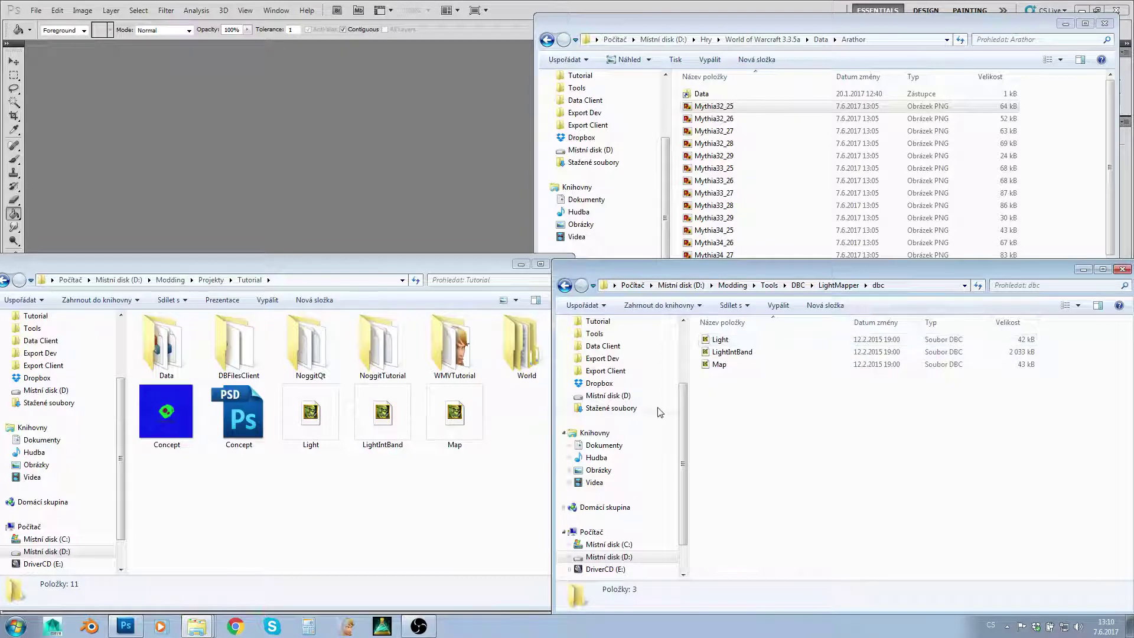
{"action": "left_click", "coordinate": [505, 456]}
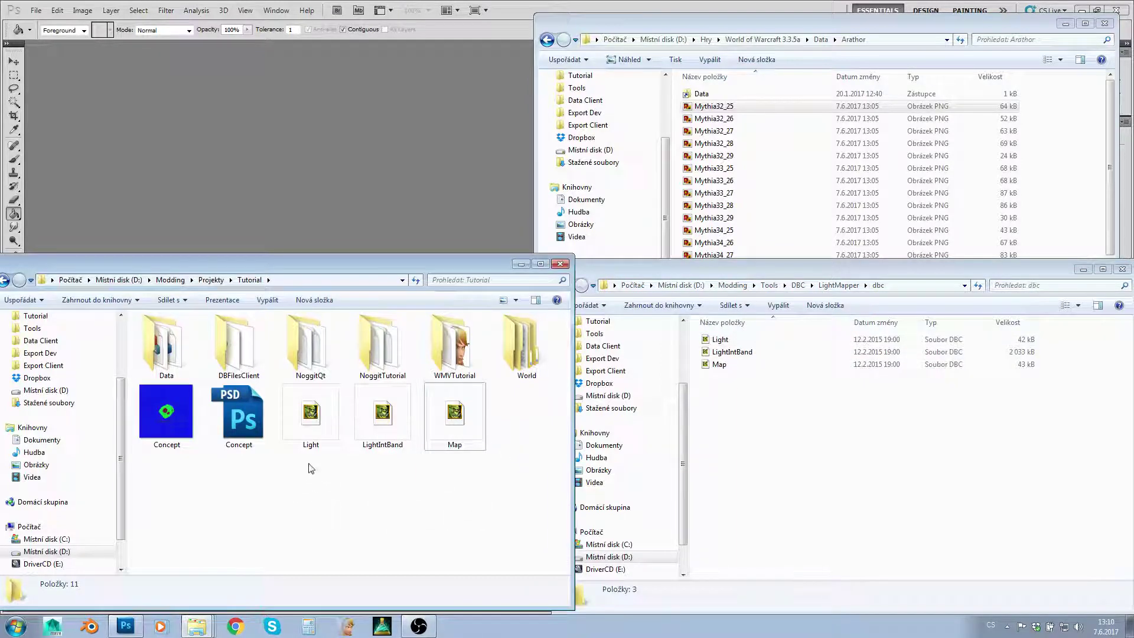
- Copy Light, LightIntBand and Map from Tutorial into dbc, replacing the existing files
{"action": "left_click_drag", "start_coordinate": [309, 464], "coordinate": [769, 414]}
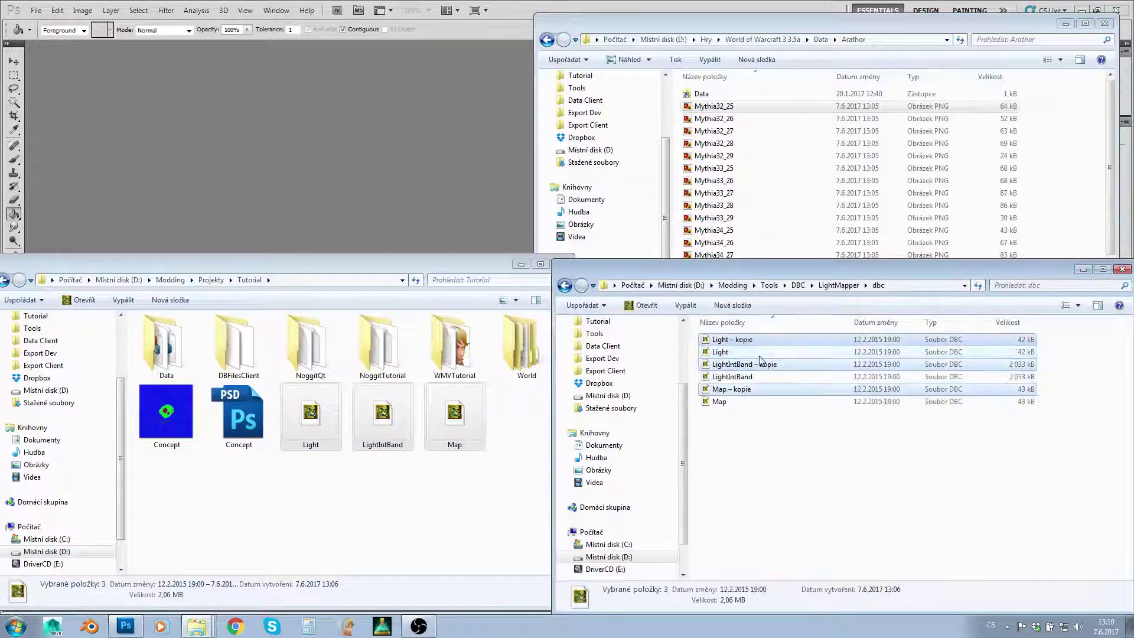
{"action": "left_click_drag", "start_coordinate": [317, 505], "coordinate": [440, 411]}
{"action": "left_click_drag", "start_coordinate": [757, 474], "coordinate": [767, 474]}
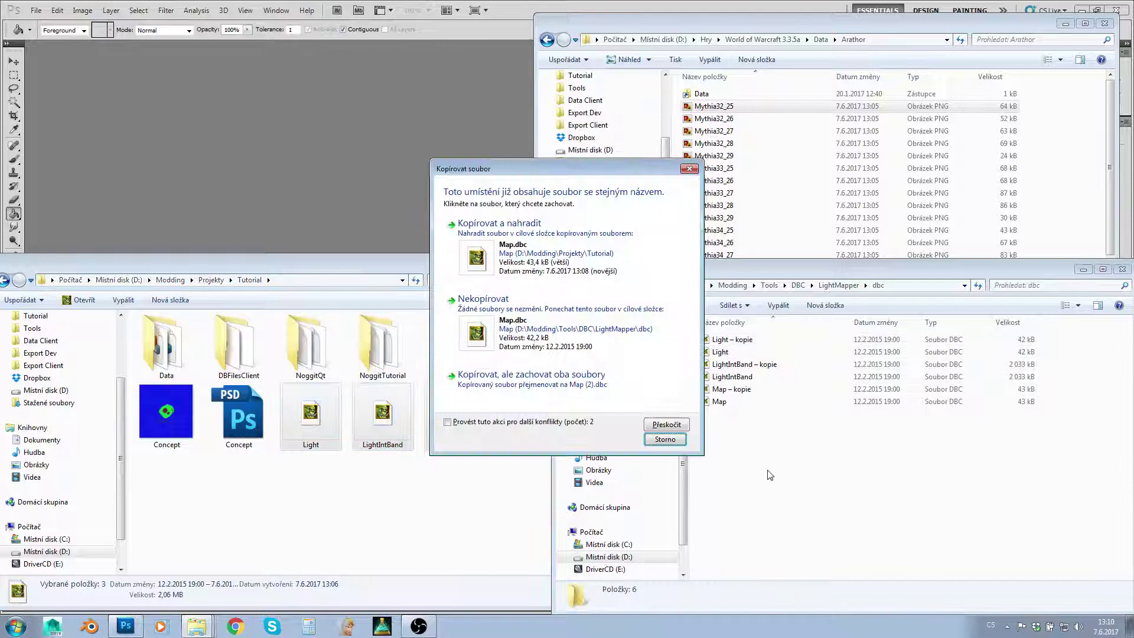
{"action": "left_click", "coordinate": [544, 255]}
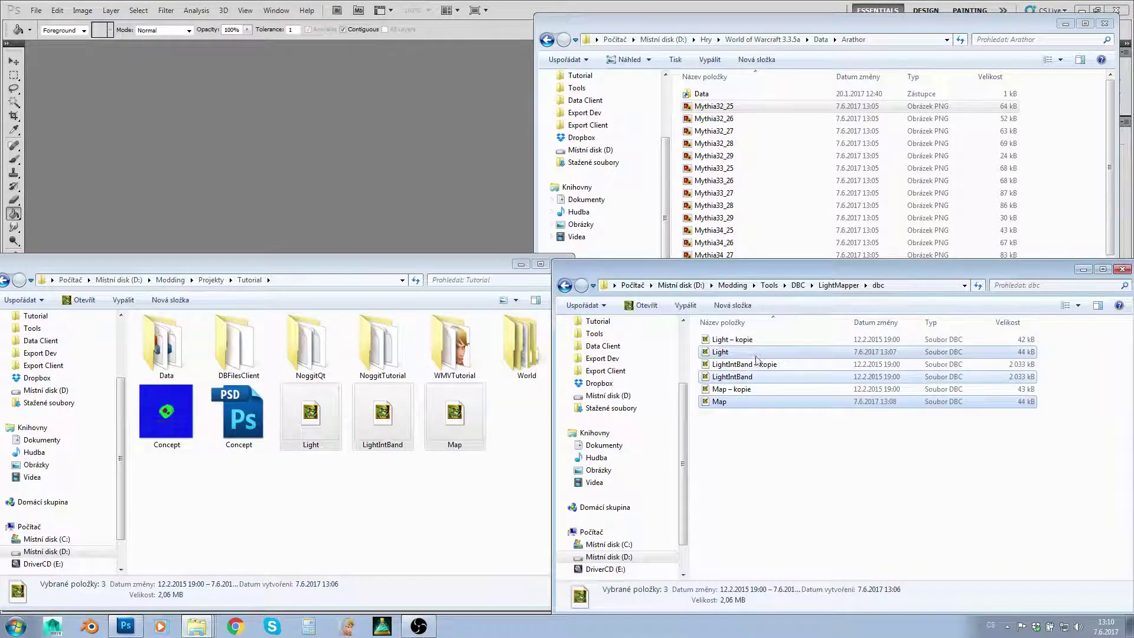
- Check the details of the updated Light, LightIntBand and Map files
{"action": "left_click", "coordinate": [728, 355]}
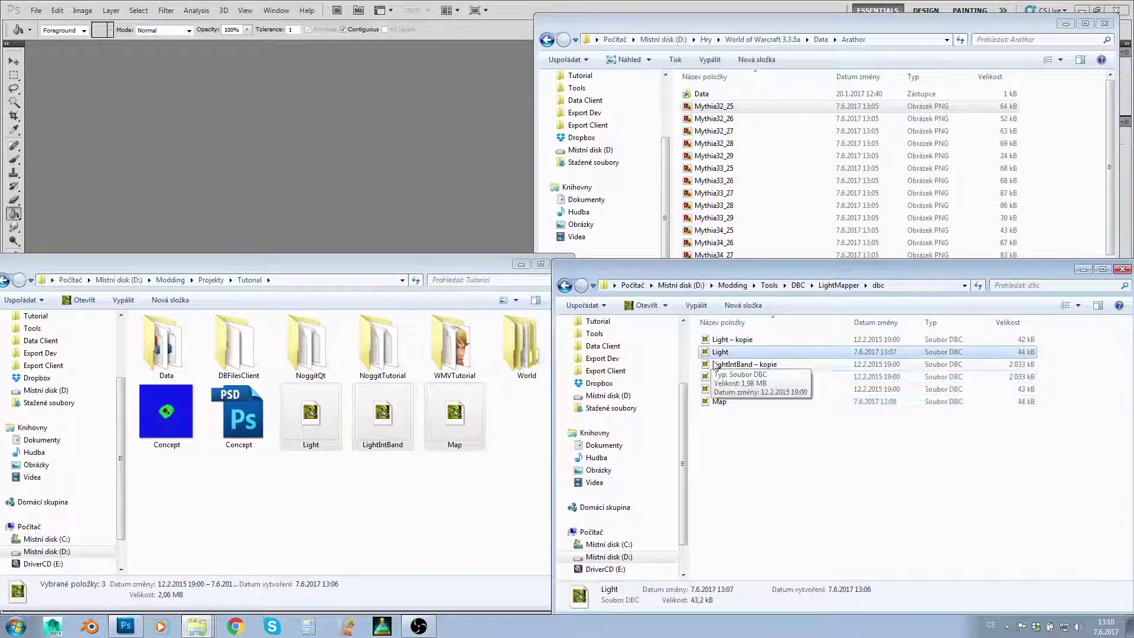
{"action": "left_click", "coordinate": [727, 377]}
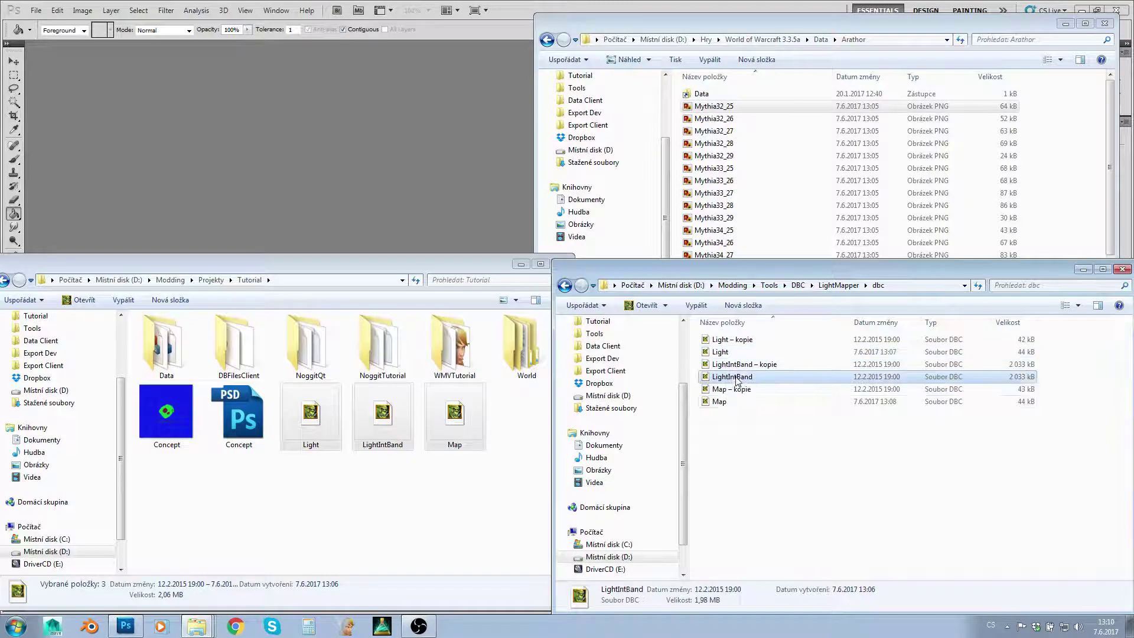
{"action": "left_click", "coordinate": [726, 403]}
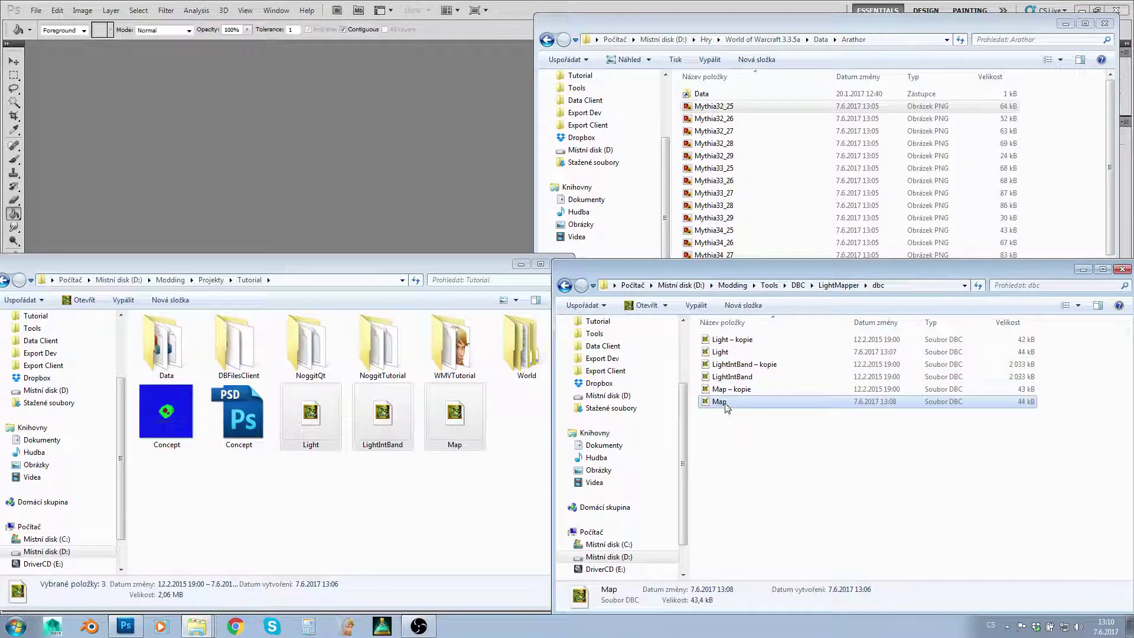
- Load Map.dbc with the WotLK 3.3.5 definition and inspect the Mythia row, ID 726
{"action": "double_click", "coordinate": [720, 402]}
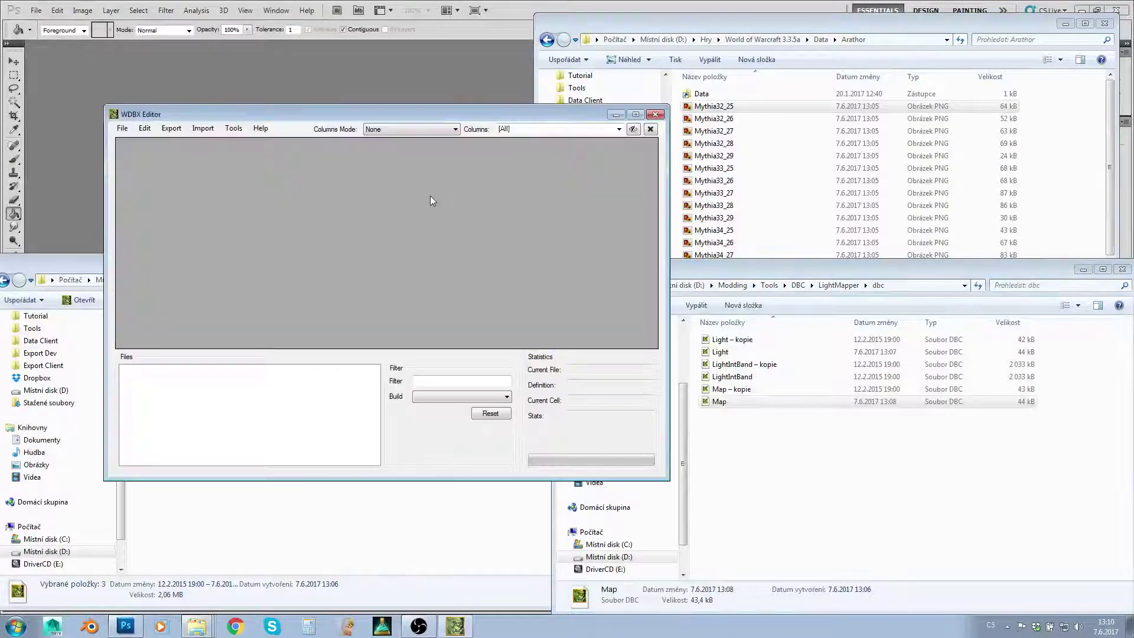
{"action": "key", "text": "Down"}
{"action": "key", "text": "Return"}
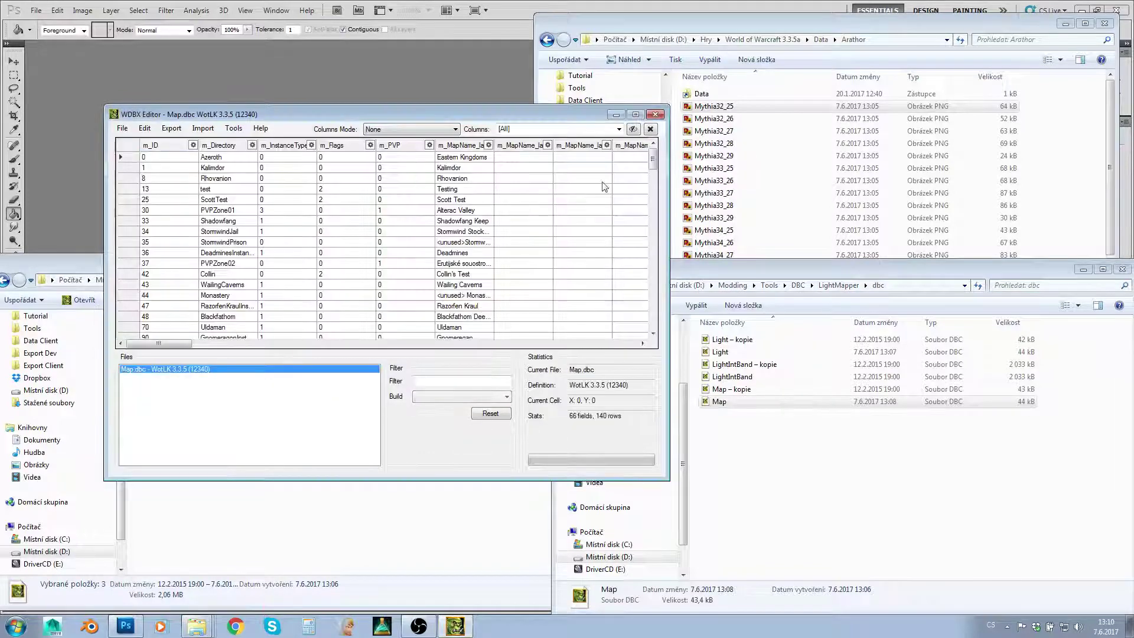
{"action": "left_click_drag", "start_coordinate": [653, 160], "coordinate": [652, 317]}
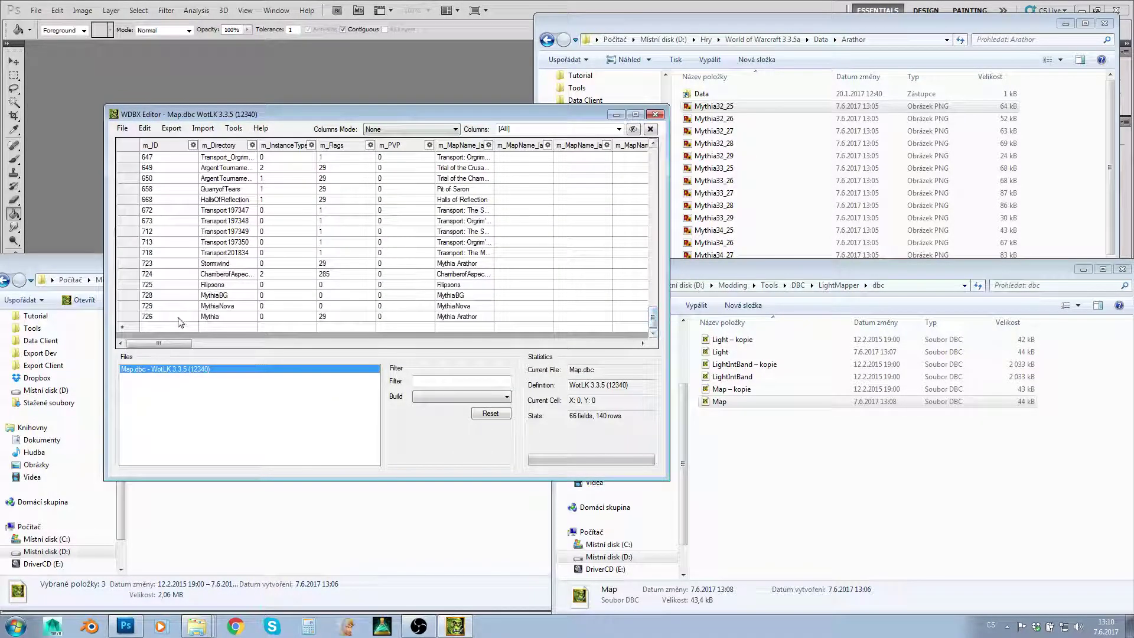
{"action": "left_click", "coordinate": [149, 317]}
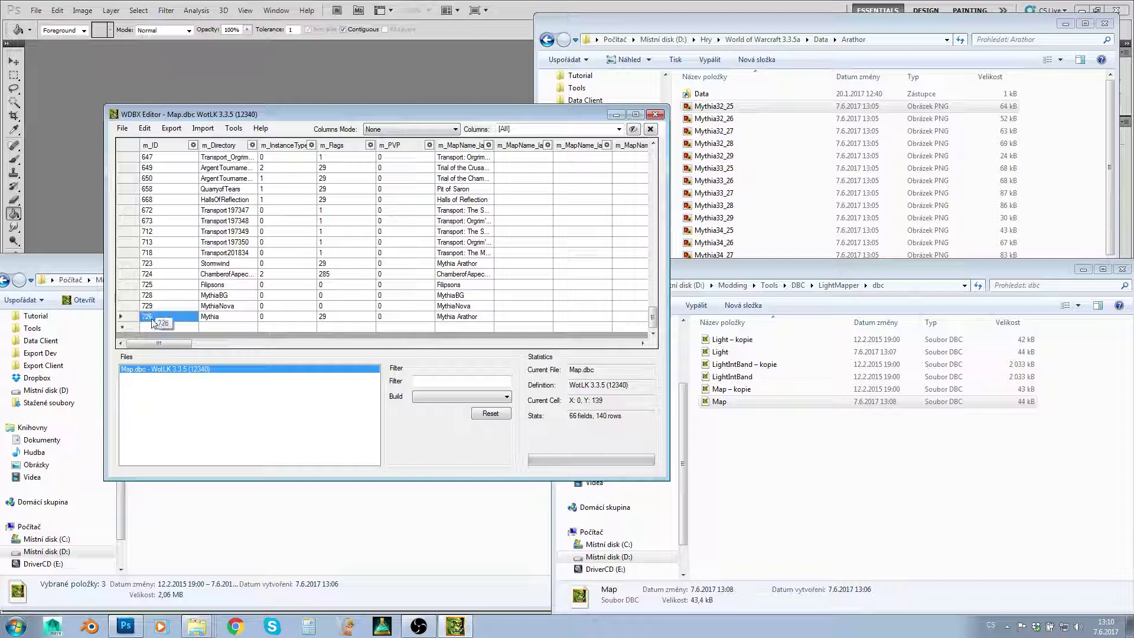
{"action": "left_click", "coordinate": [217, 318]}
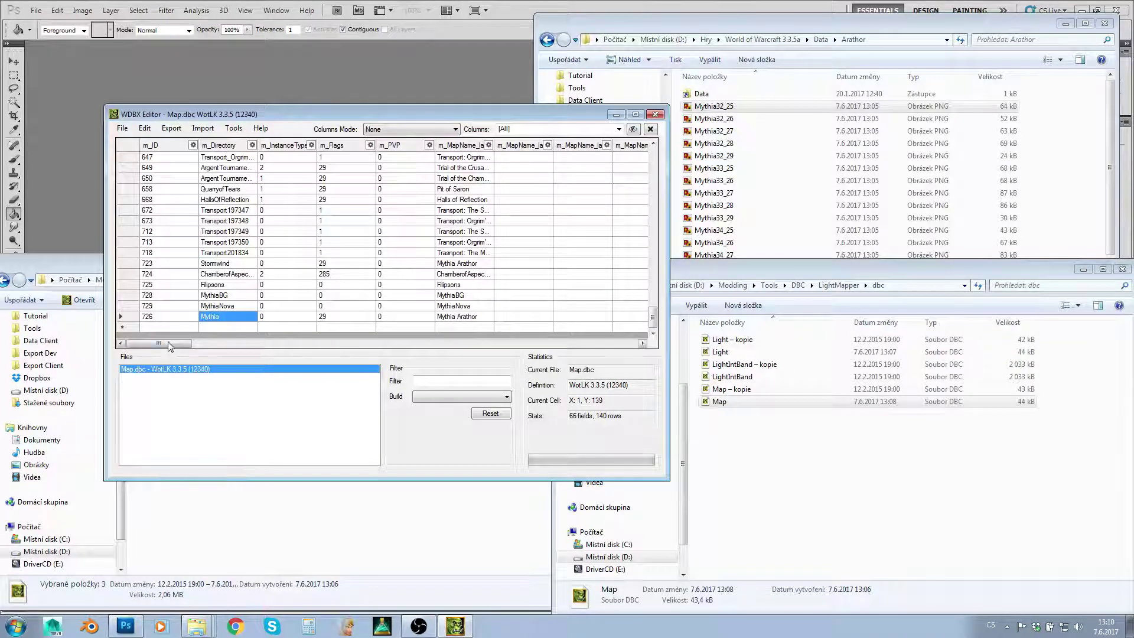
{"action": "mouse_move", "coordinate": [163, 347]}
{"action": "left_mouse_down"}
{"action": "mouse_move", "coordinate": [331, 344]}
{"action": "mouse_move", "coordinate": [152, 341]}
{"action": "left_mouse_up"}
- Close WDBX Editor and launch LightMapper.exe, scrolling its Azeroth-to-NexusRaid map list
{"action": "left_click", "coordinate": [655, 114]}
{"action": "left_click", "coordinate": [839, 285]}
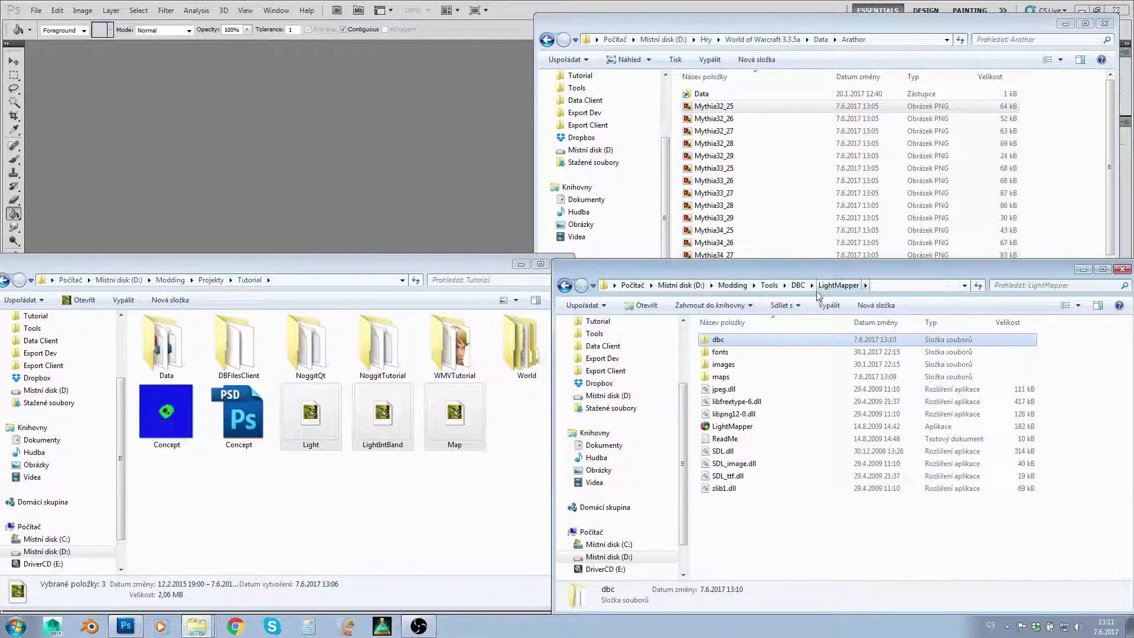
{"action": "double_click", "coordinate": [731, 425]}
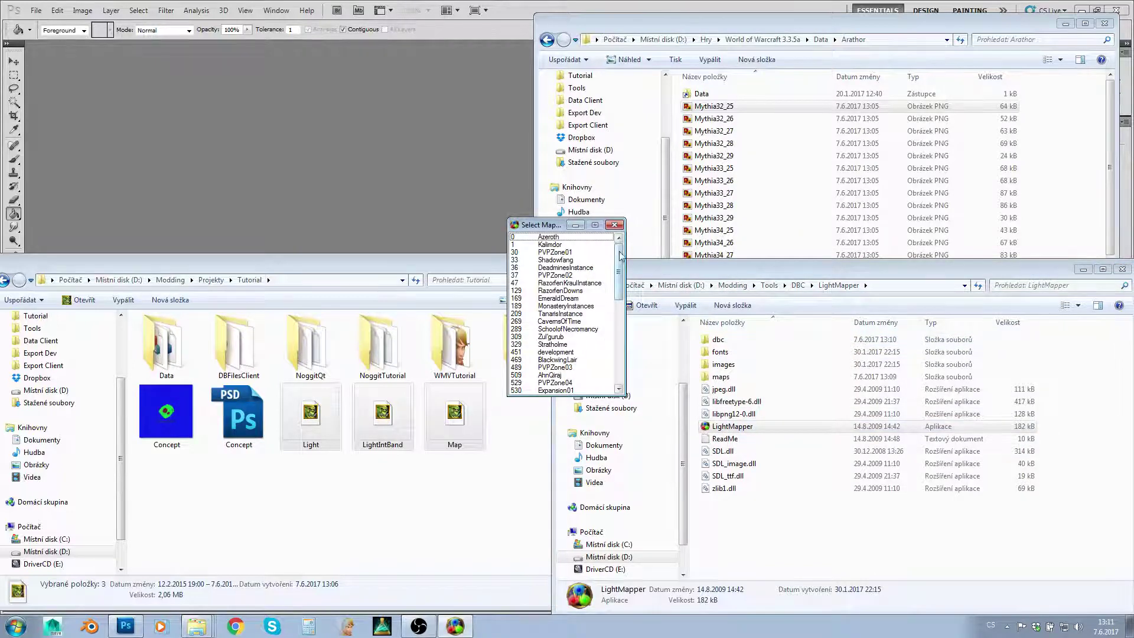
{"action": "left_click_drag", "start_coordinate": [619, 257], "coordinate": [619, 344]}
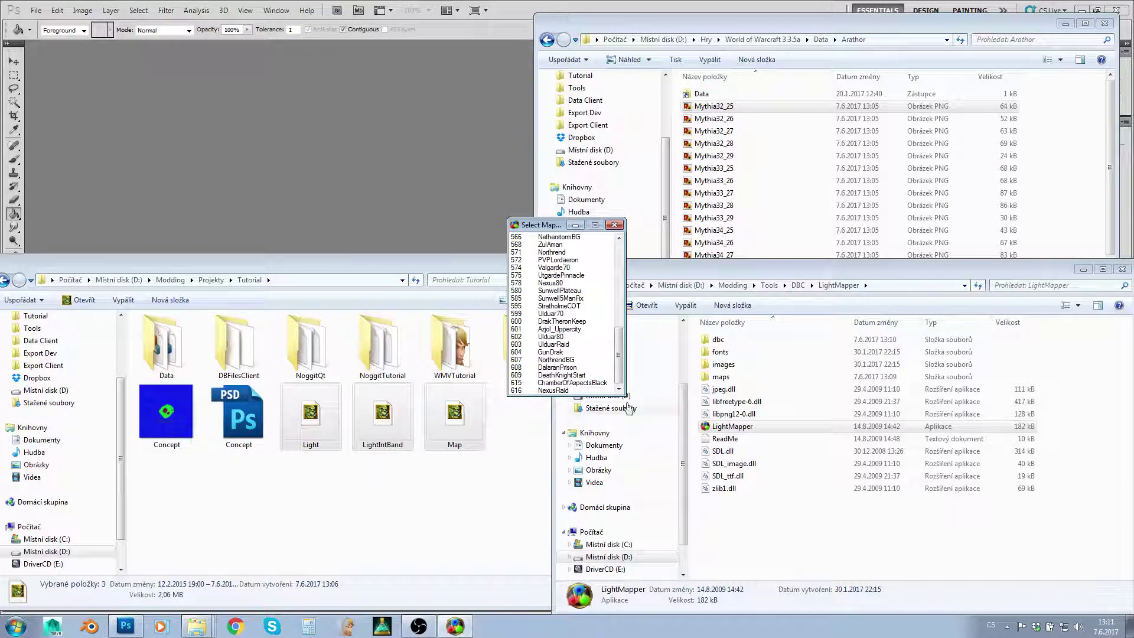
- Inspect the map images in the maps folder, down to 616small
{"action": "left_click", "coordinate": [719, 379]}
{"action": "scroll", "coordinate": [887, 417], "scroll_direction": "down", "scroll_amount": 10}
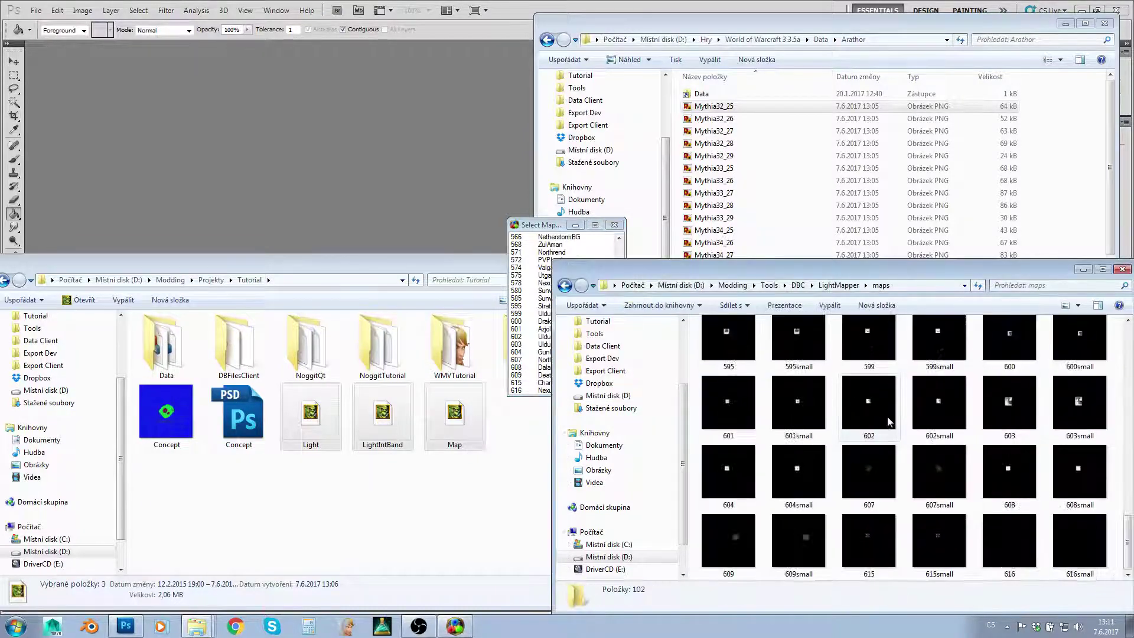
{"action": "key", "text": "End"}
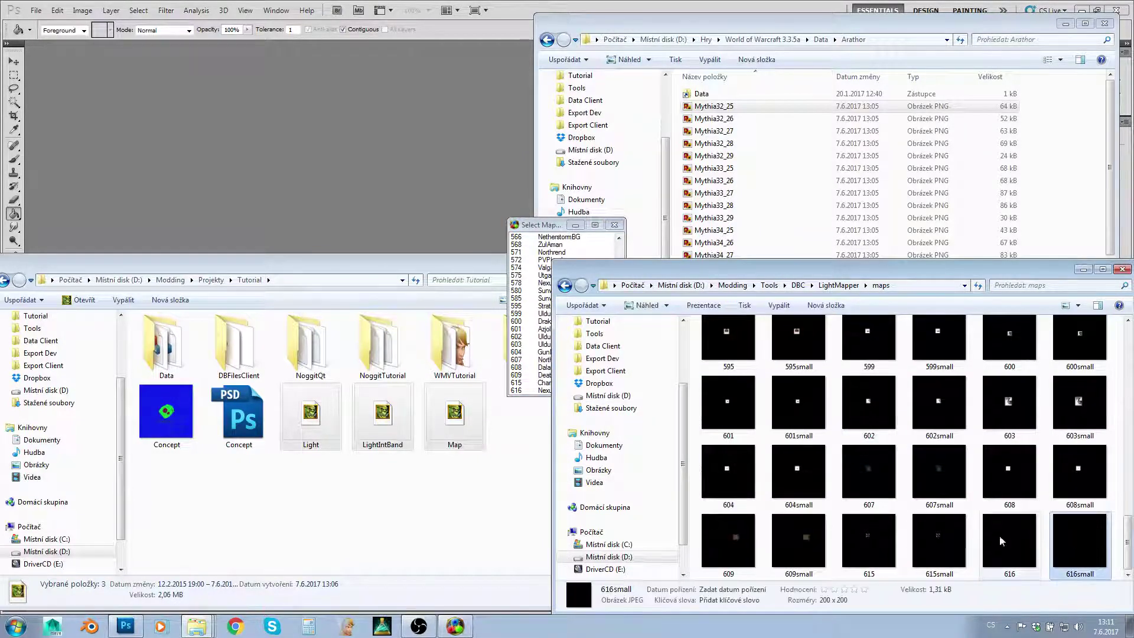
{"action": "scroll", "coordinate": [888, 404], "scroll_direction": "up", "scroll_amount": 10}
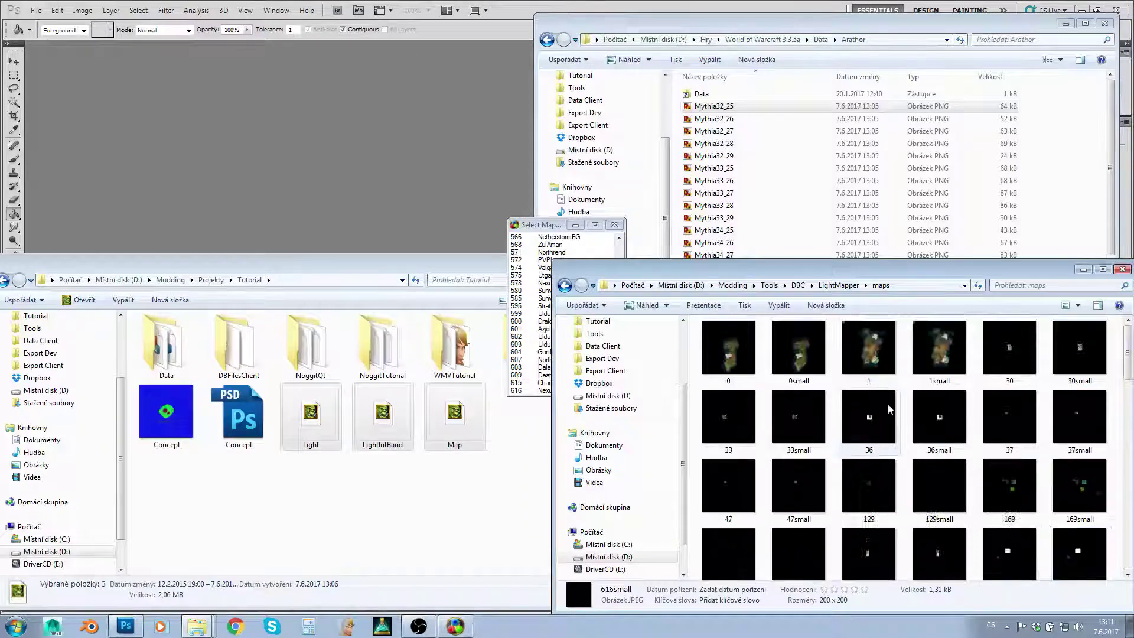
{"action": "left_click", "coordinate": [844, 287]}
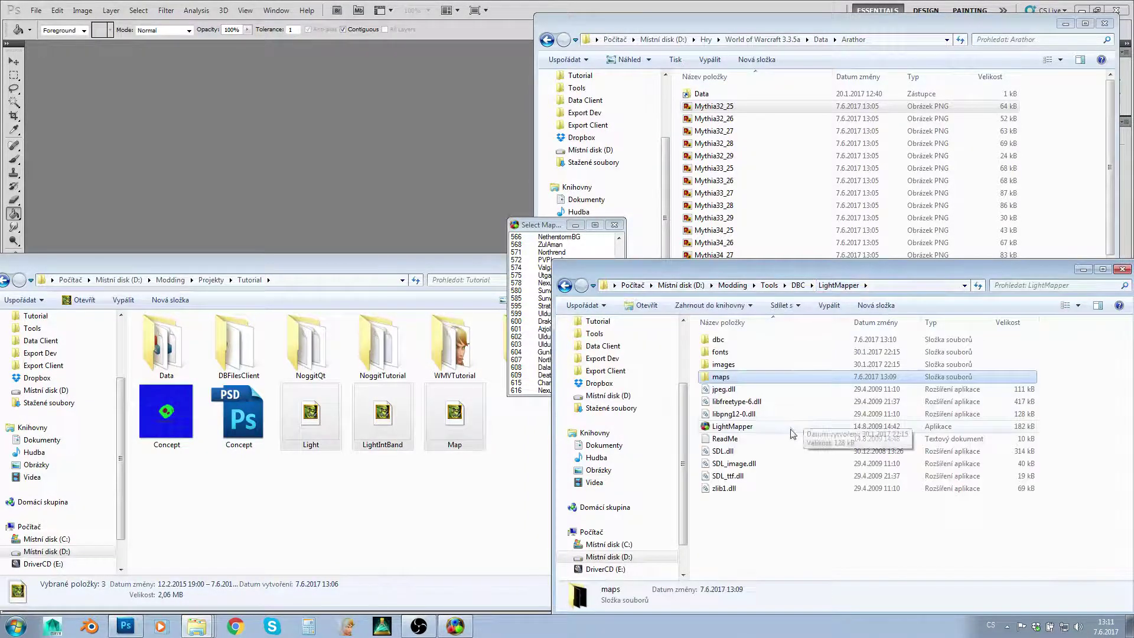
- Close Light Mapper and confirm tiles Mythia32_25 and Mythia32_28 are 256 × 256 PNGs
{"action": "left_click", "coordinate": [615, 225]}
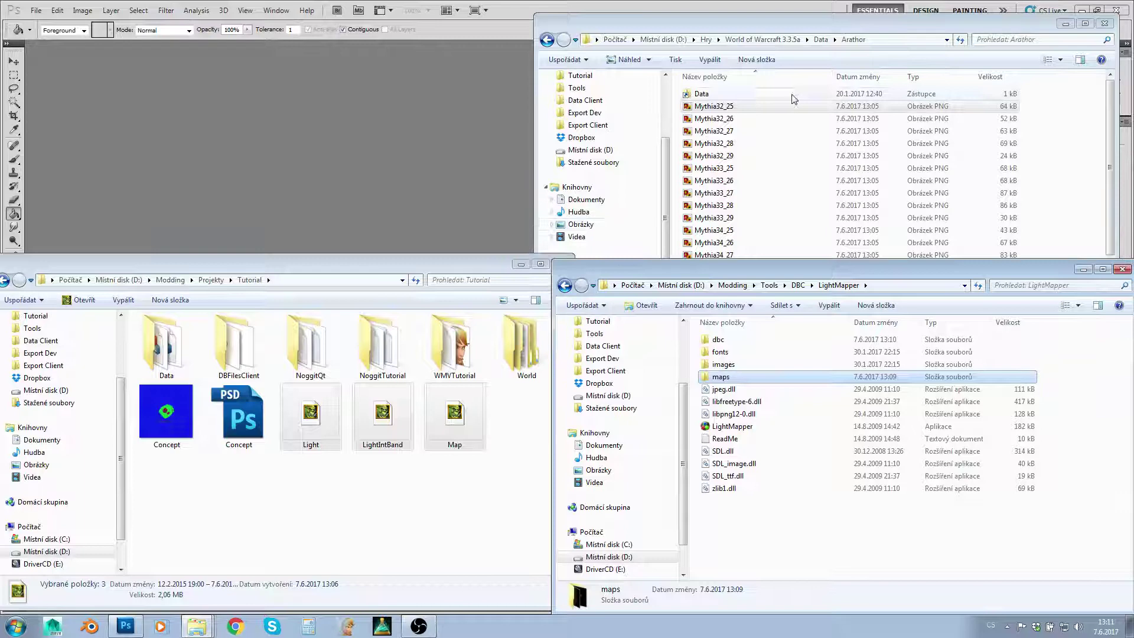
{"action": "left_click", "coordinate": [737, 146]}
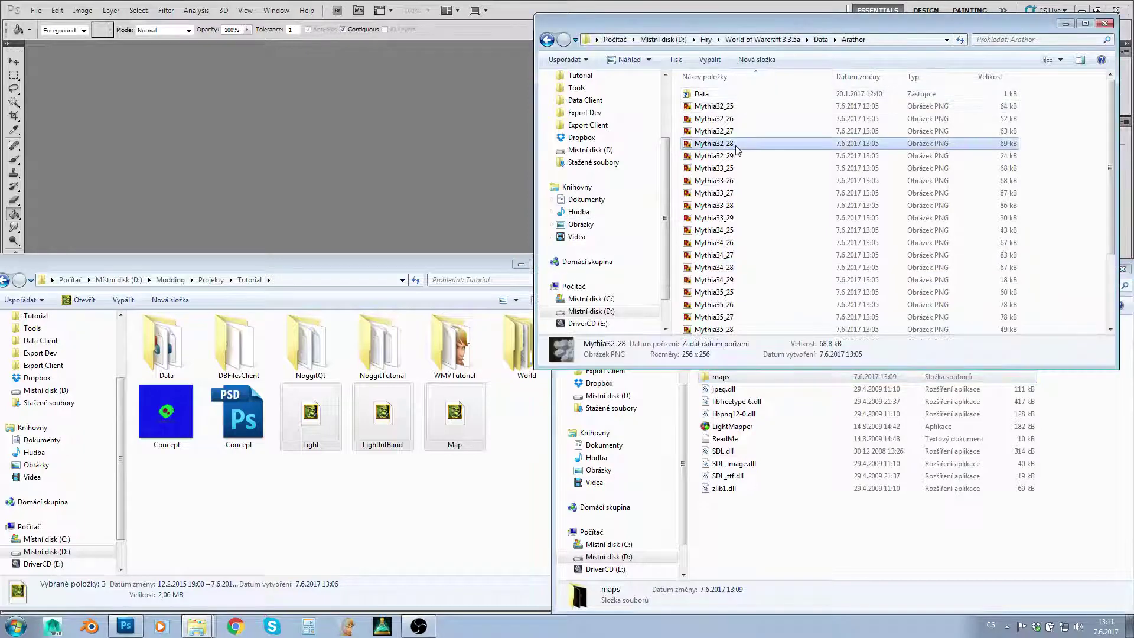
{"action": "left_click", "coordinate": [731, 107]}
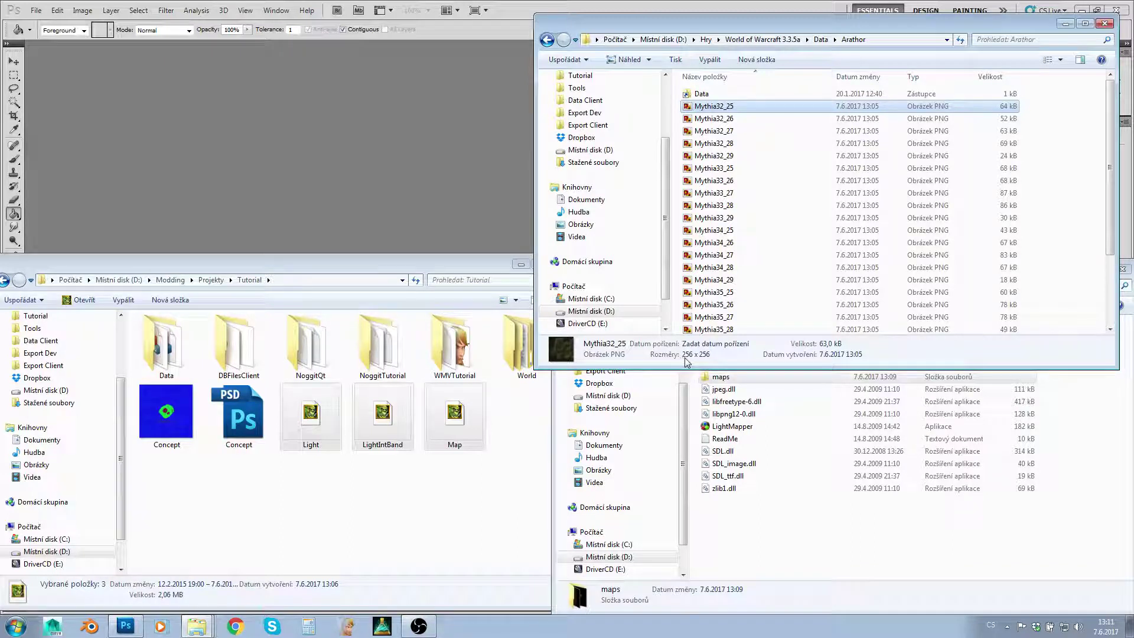
{"action": "left_click", "coordinate": [717, 144]}
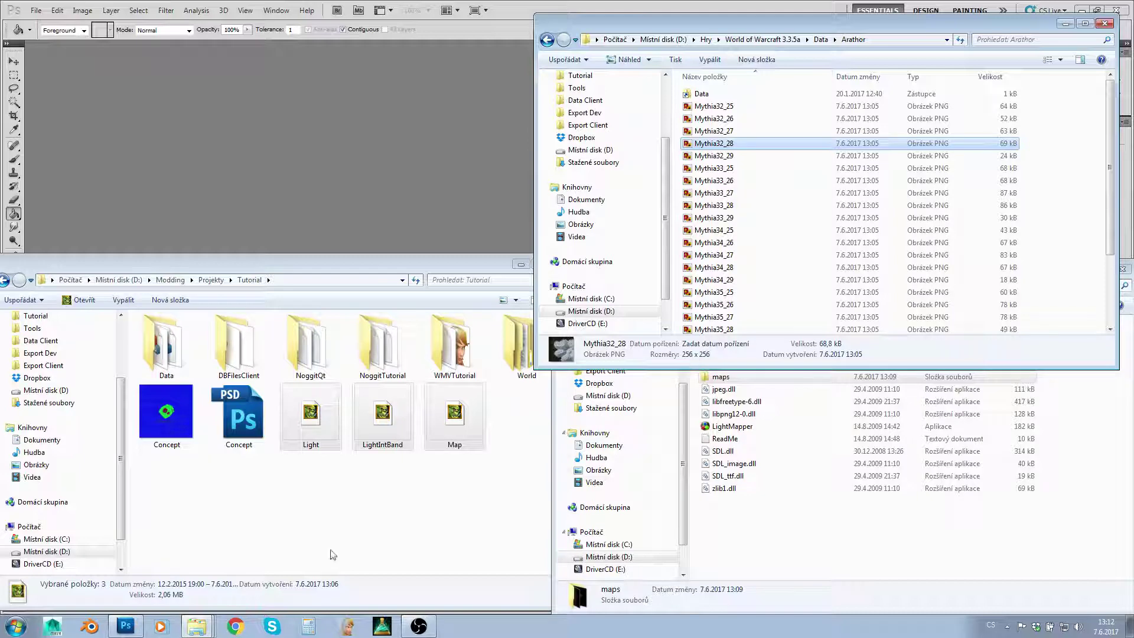
{"action": "left_click", "coordinate": [308, 625]}
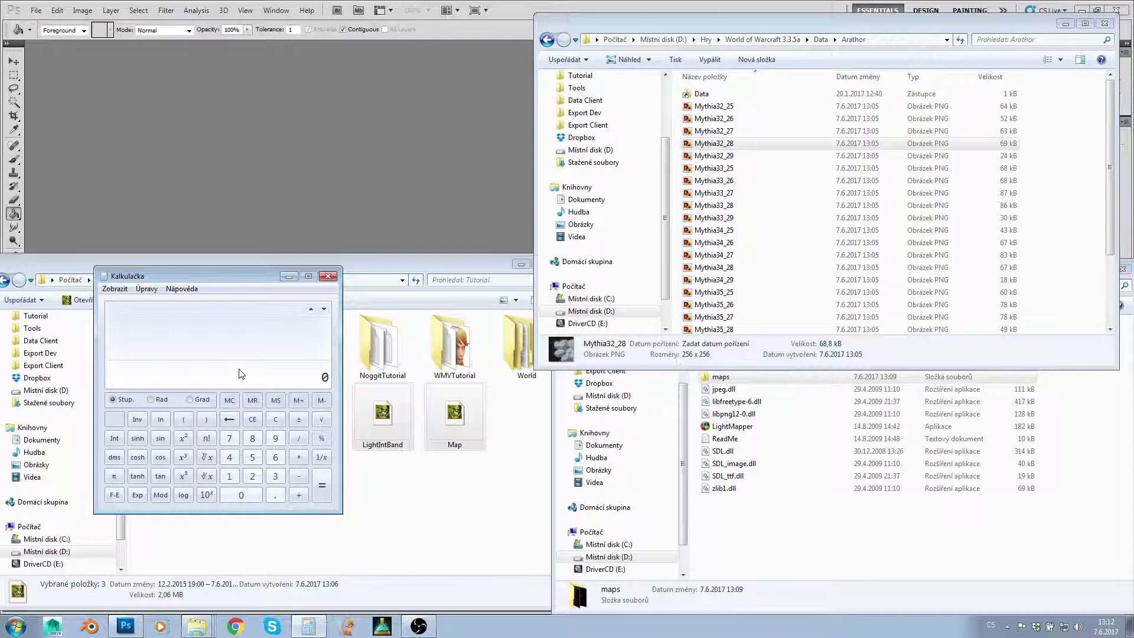
- Calculate 256 × 64 in Calculator, giving 16384
{"action": "type", "text": "256 *"}
{"action": "key", "text": "Return"}
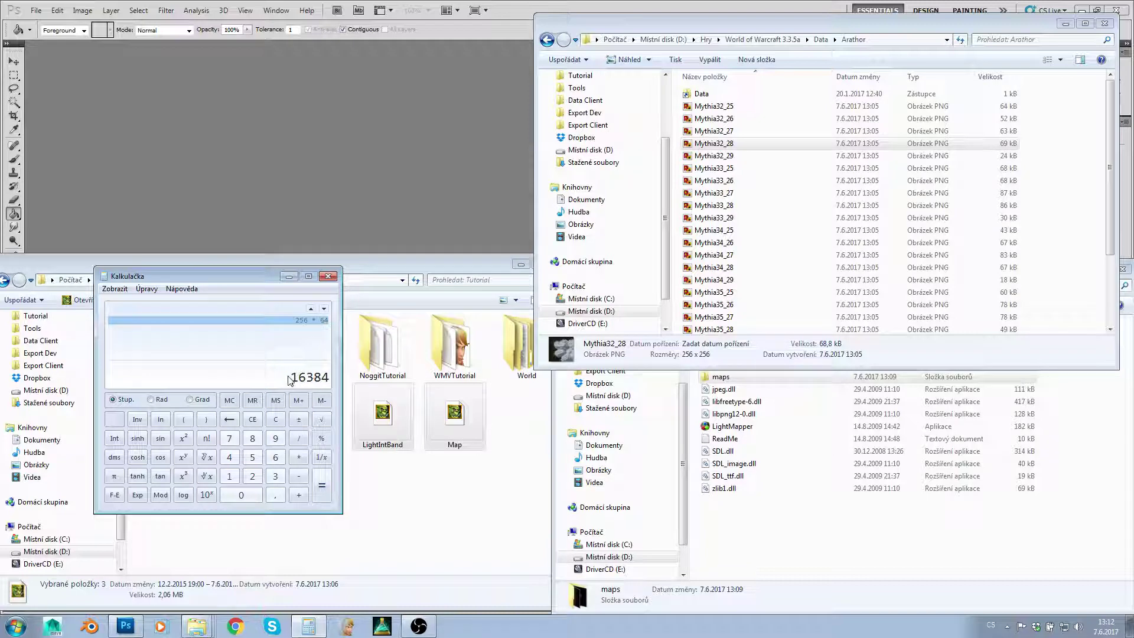
- Create a new 16384 × 16384 px image with a transparent background
{"action": "left_click", "coordinate": [36, 10]}
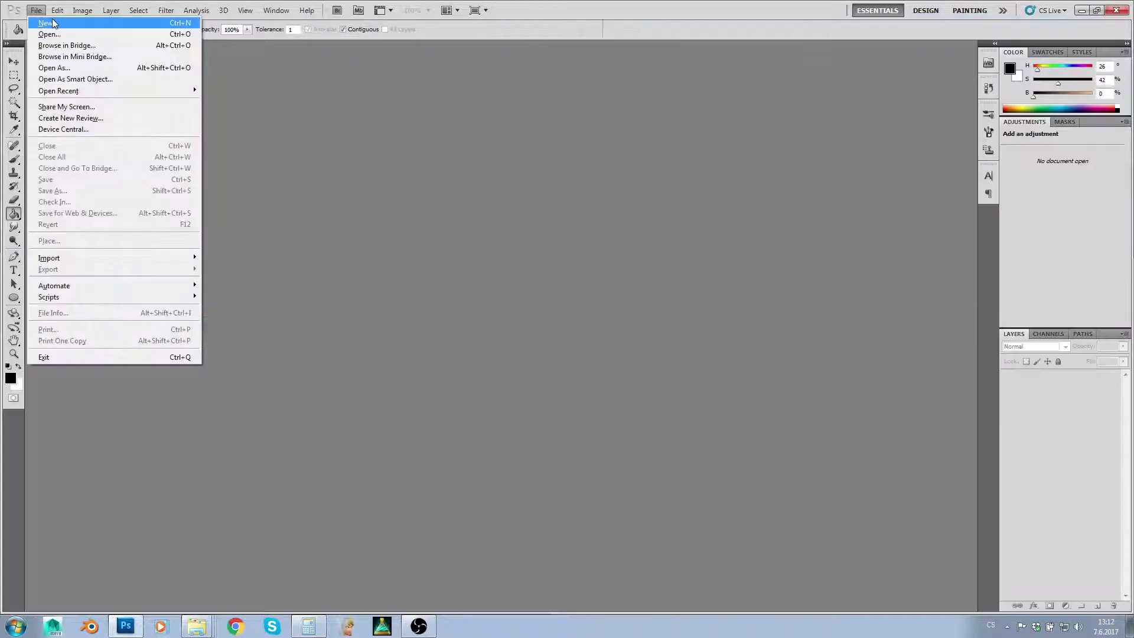
{"action": "left_click", "coordinate": [52, 24]}
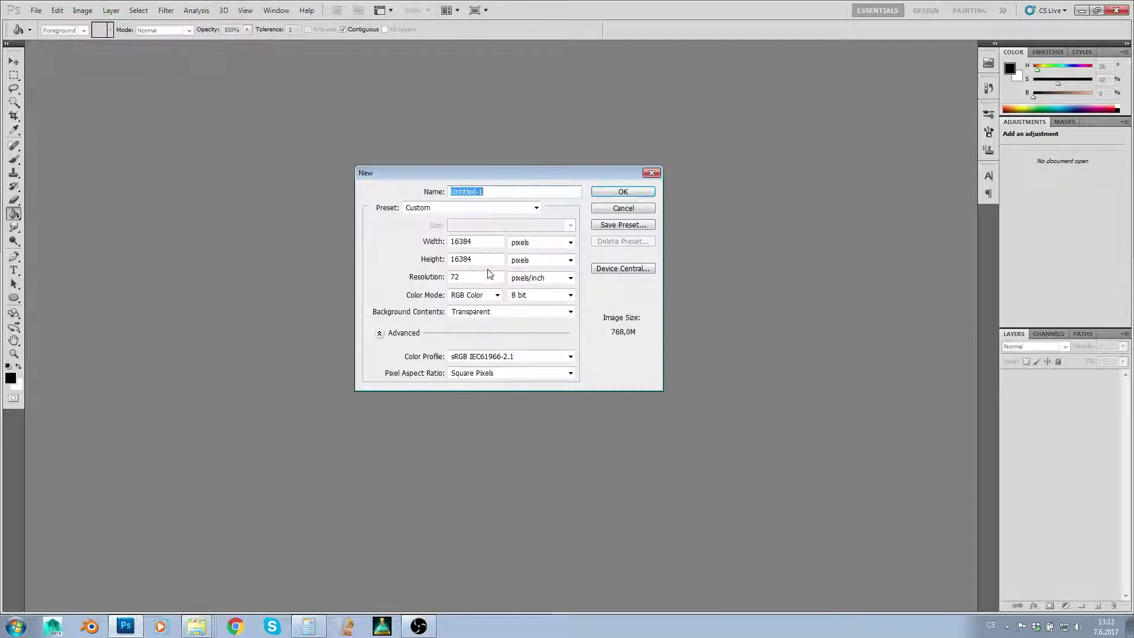
{"action": "double_click", "coordinate": [444, 237]}
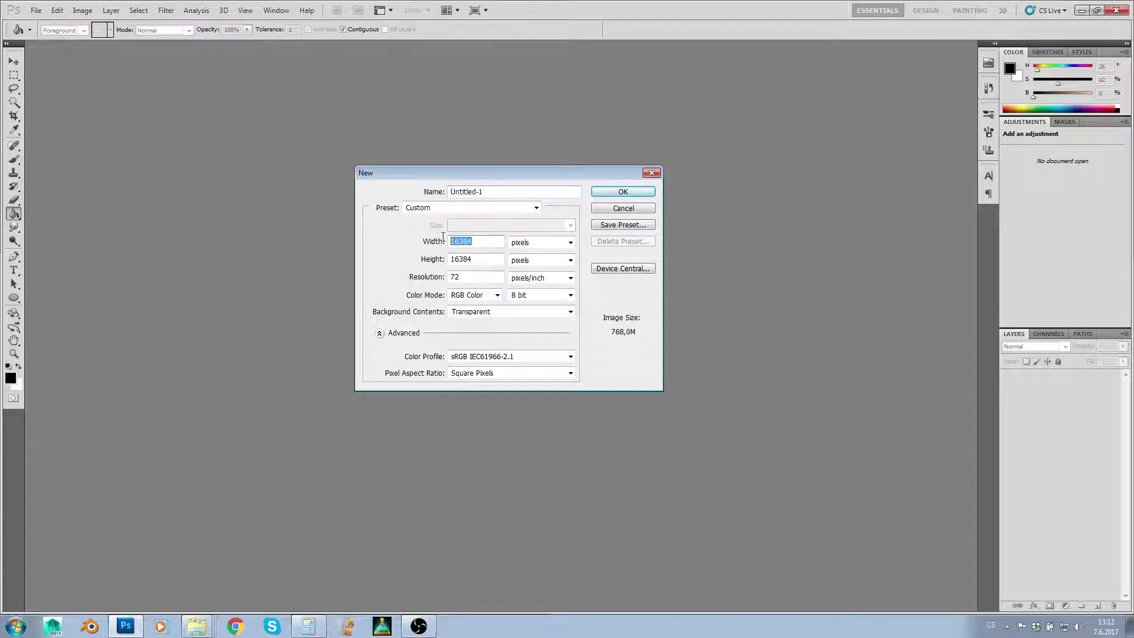
{"action": "double_click", "coordinate": [472, 259]}
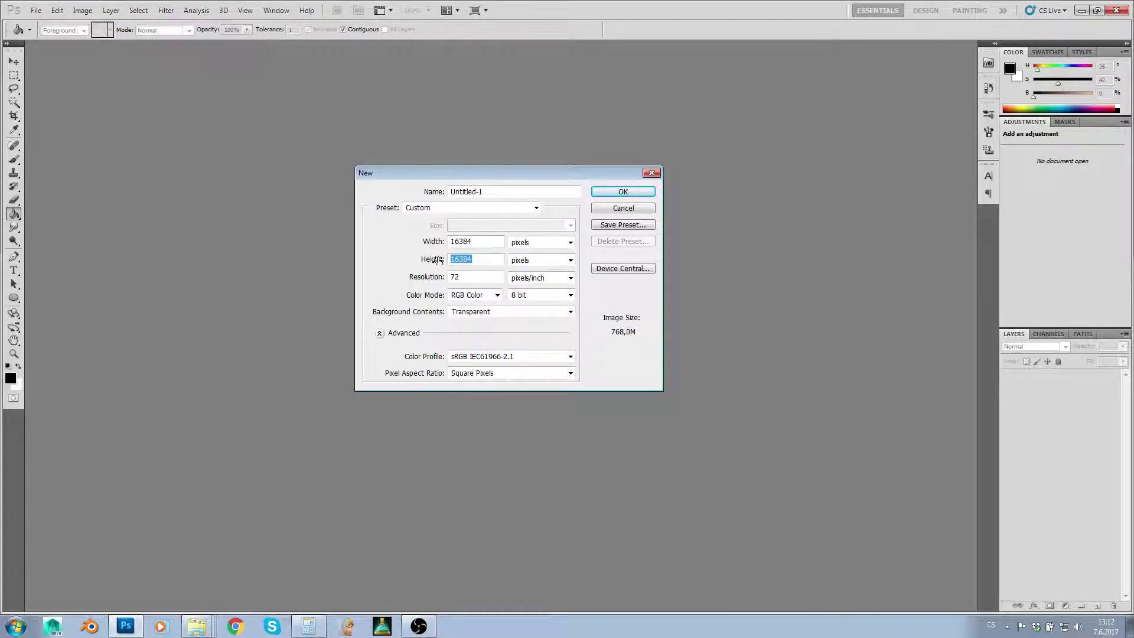
{"action": "left_click", "coordinate": [620, 193]}
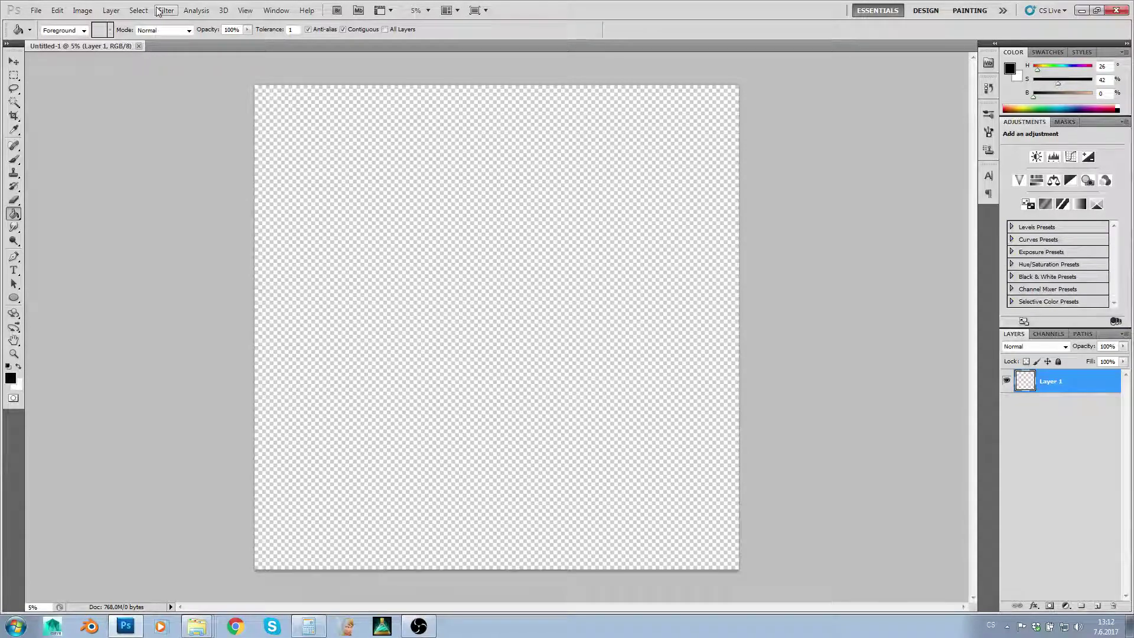
- Turn on the grid display over the canvas
{"action": "left_click", "coordinate": [244, 10]}
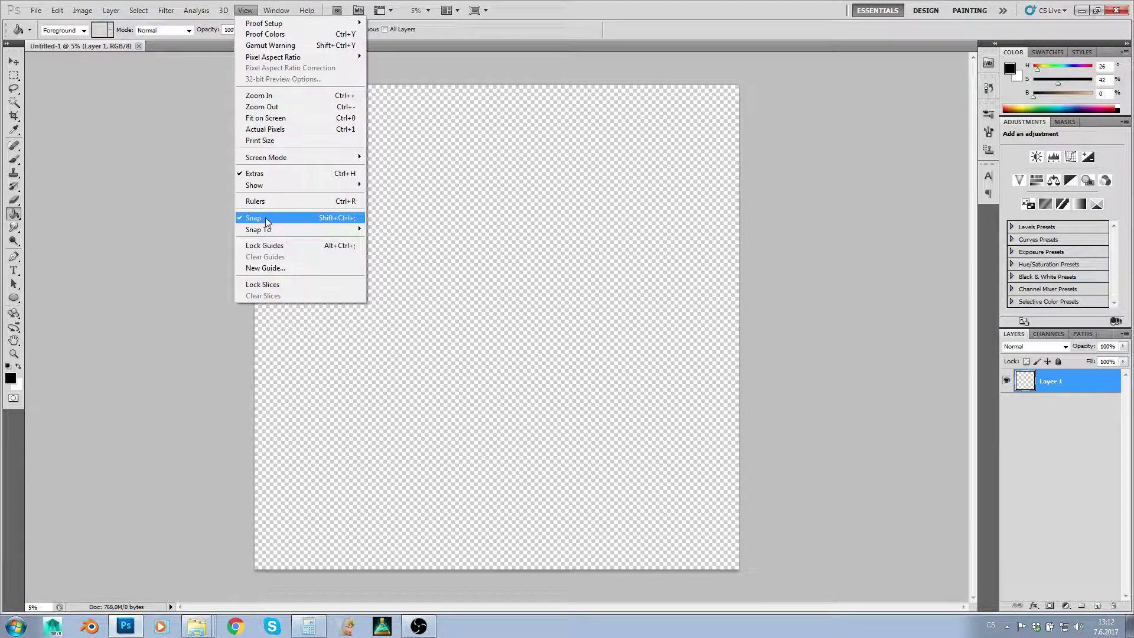
{"action": "mouse_move", "coordinate": [259, 233]}
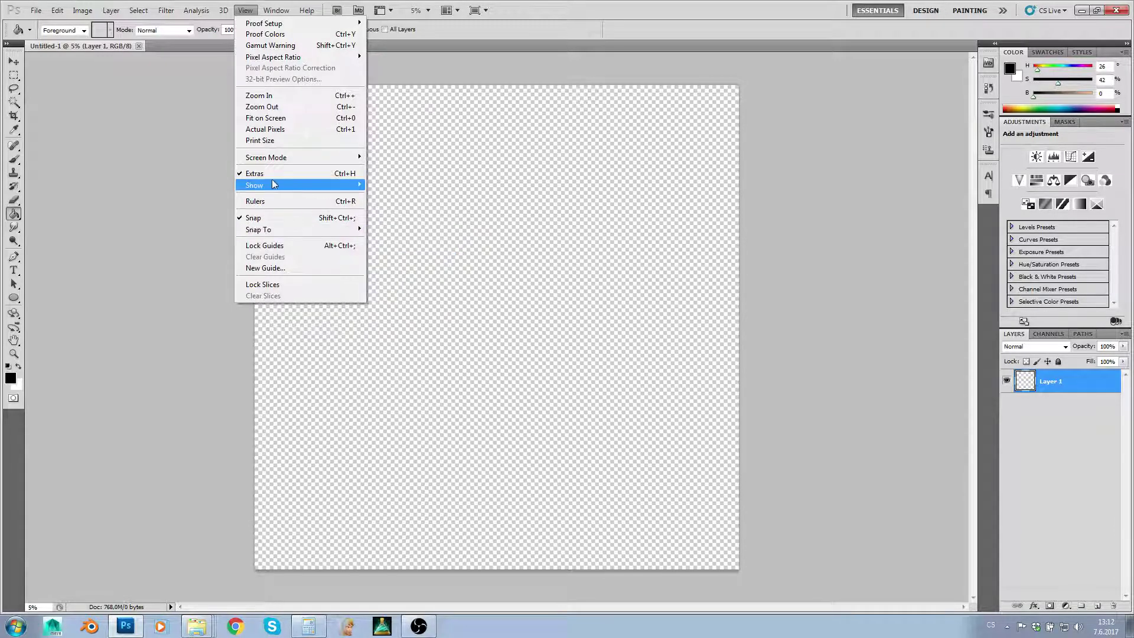
{"action": "mouse_move", "coordinate": [263, 186]}
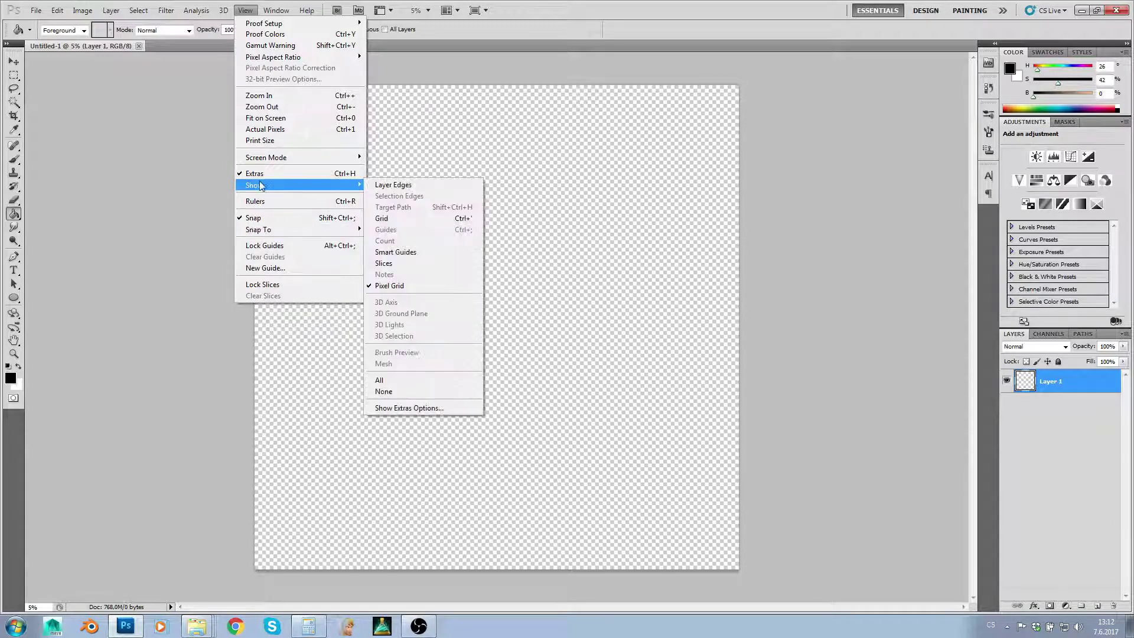
{"action": "left_click", "coordinate": [392, 221]}
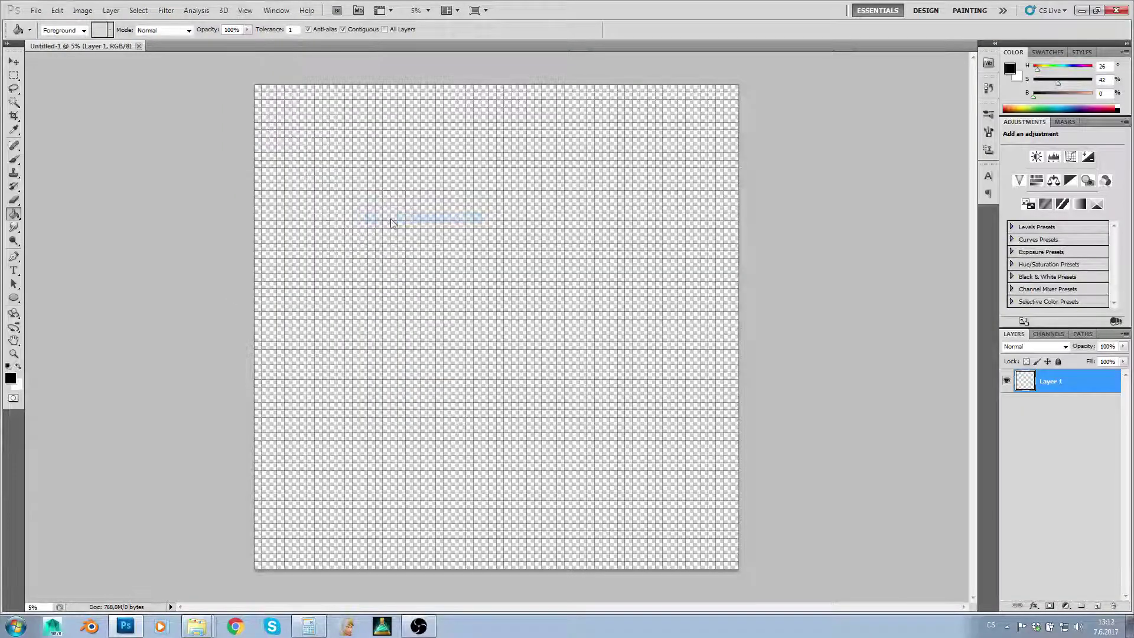
- In Guides, Grid & Slices preferences, set a gridline every 256 pixels with 1 subdivision
{"action": "left_click", "coordinate": [59, 11]}
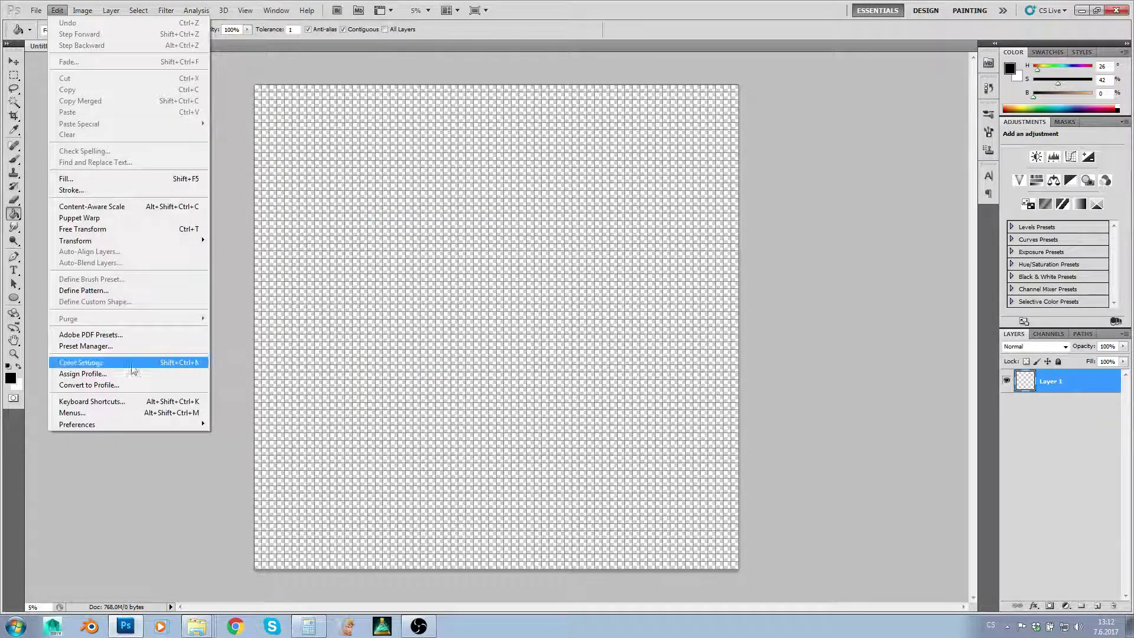
{"action": "mouse_move", "coordinate": [124, 427]}
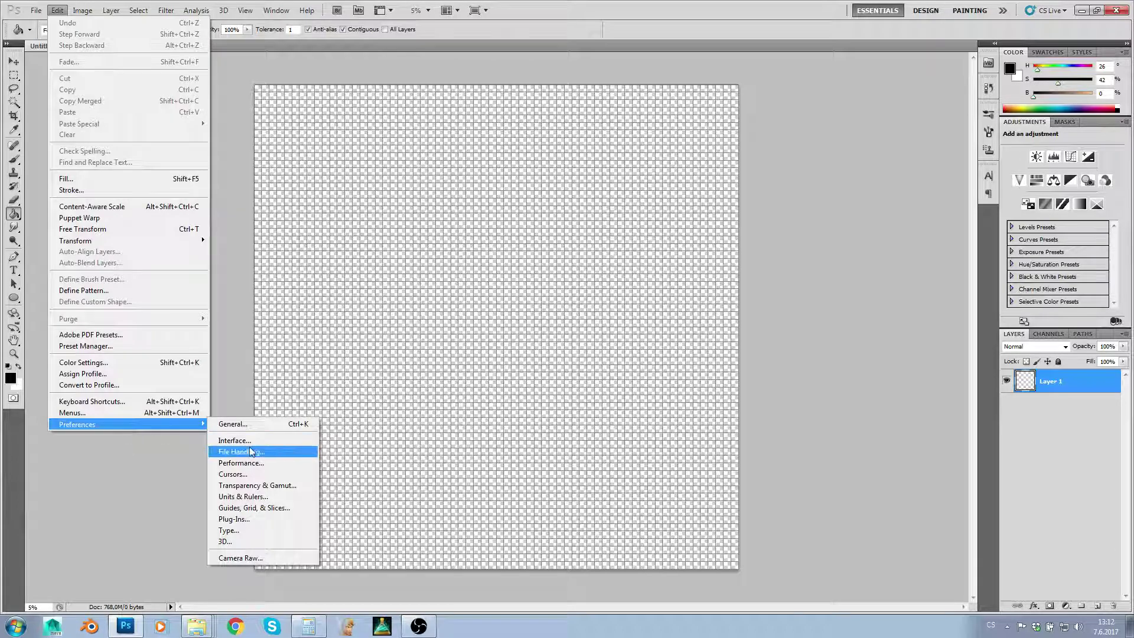
{"action": "left_click", "coordinate": [255, 507]}
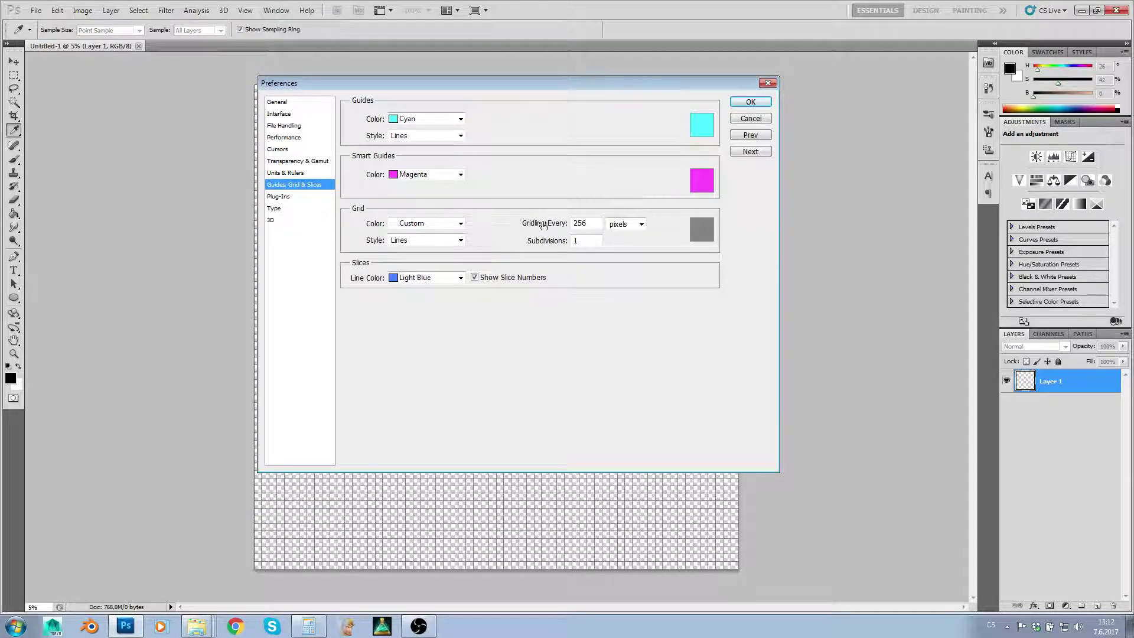
{"action": "double_click", "coordinate": [597, 223]}
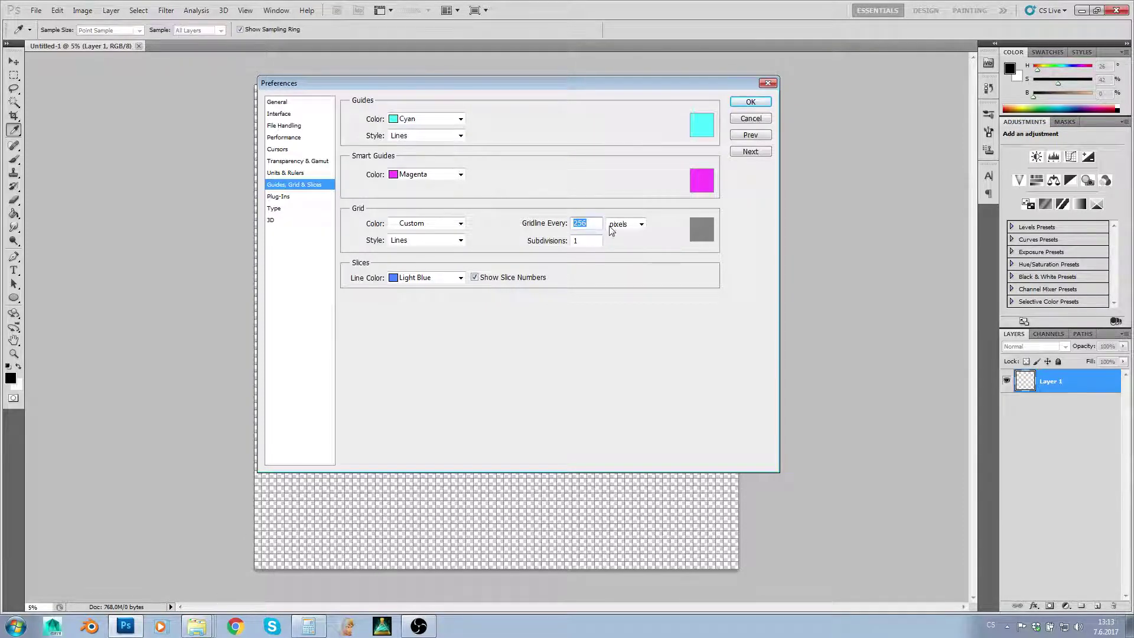
{"action": "left_click", "coordinate": [196, 629]}
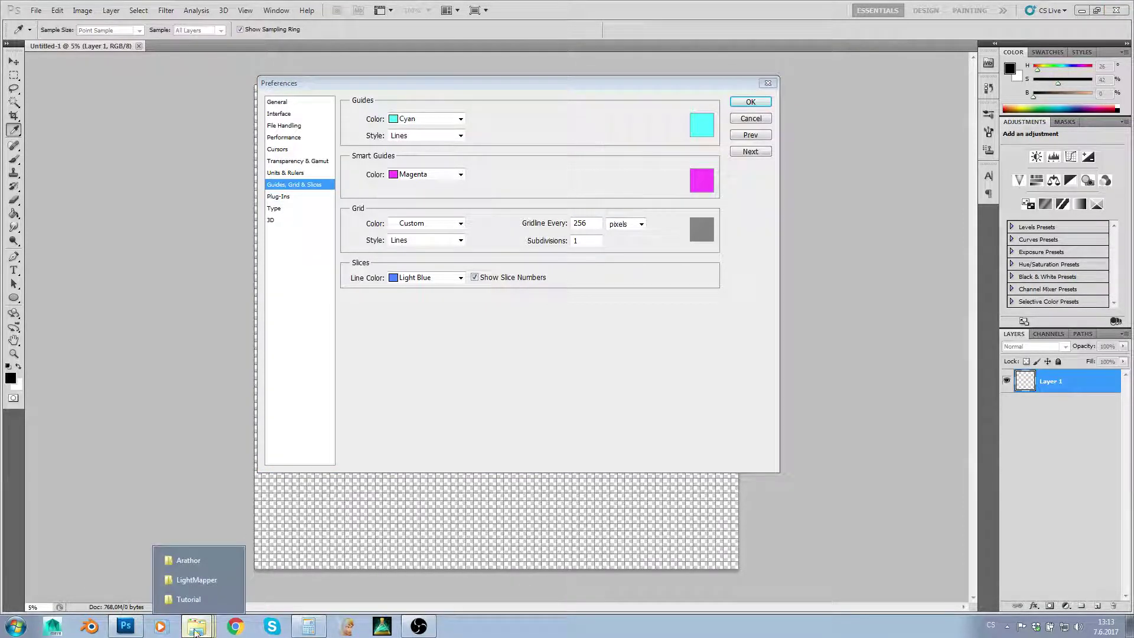
- Confirm the 256-pixel grid preferences
{"action": "left_click", "coordinate": [194, 565]}
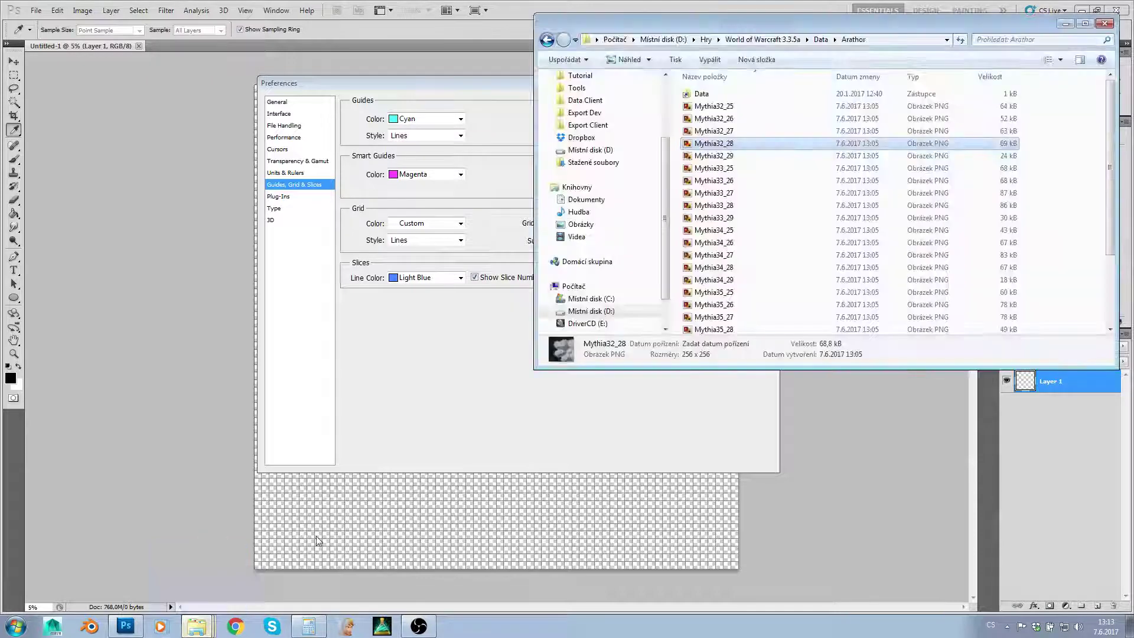
{"action": "left_click", "coordinate": [515, 336]}
{"action": "left_click", "coordinate": [746, 105]}
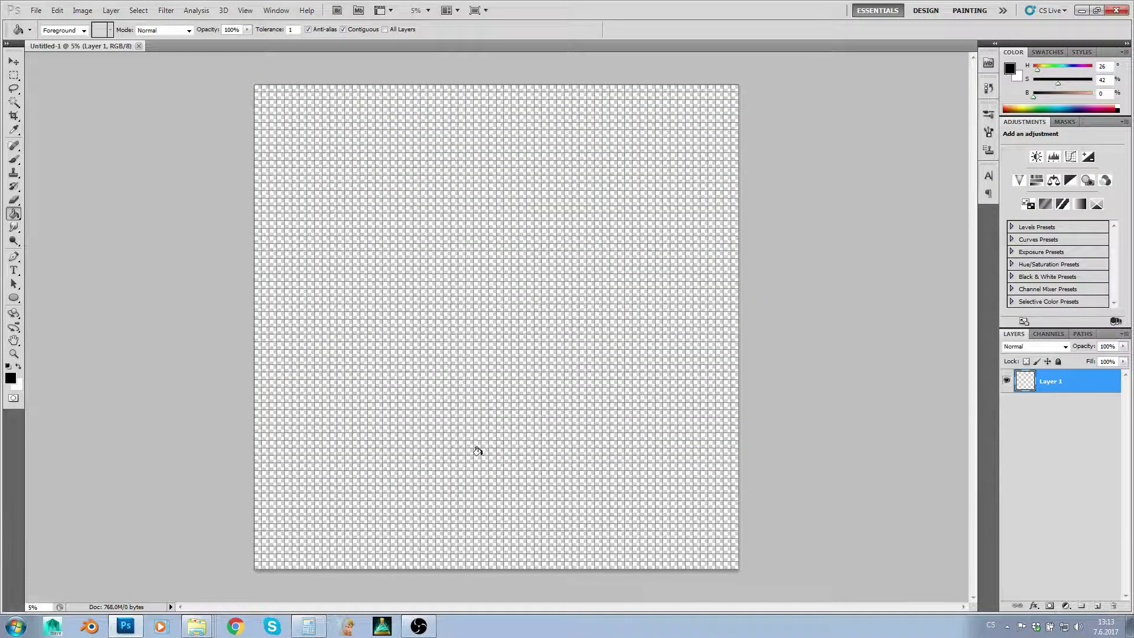
- Preview the Mythia32_25 tile from the Arathor folder in the image viewer, then close it
{"action": "mouse_move", "coordinate": [197, 623]}
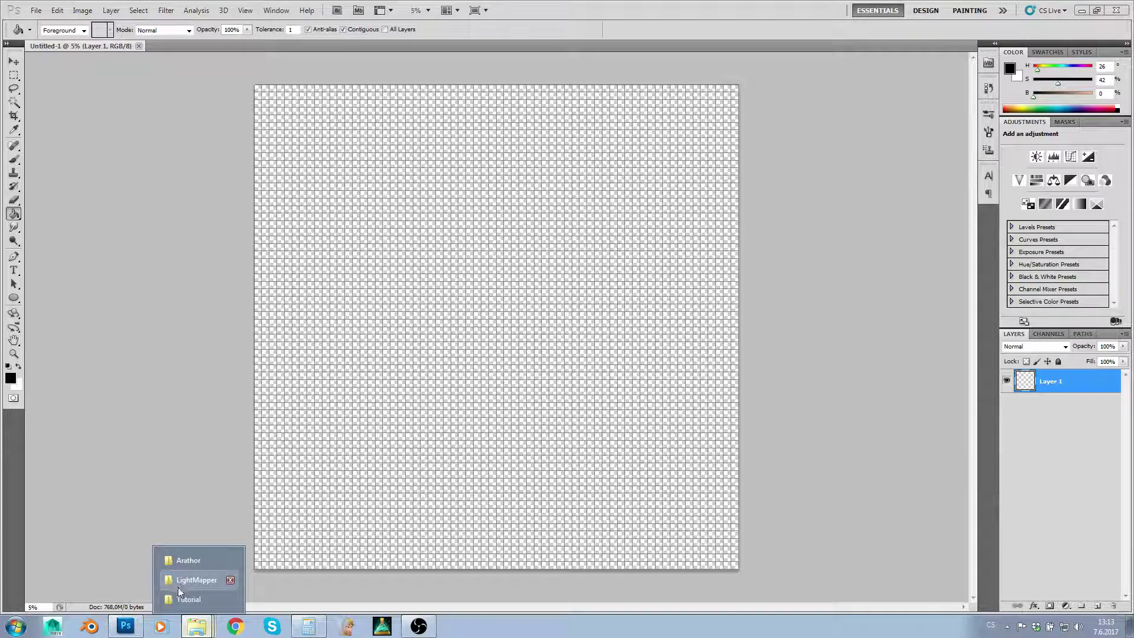
{"action": "left_click", "coordinate": [185, 560]}
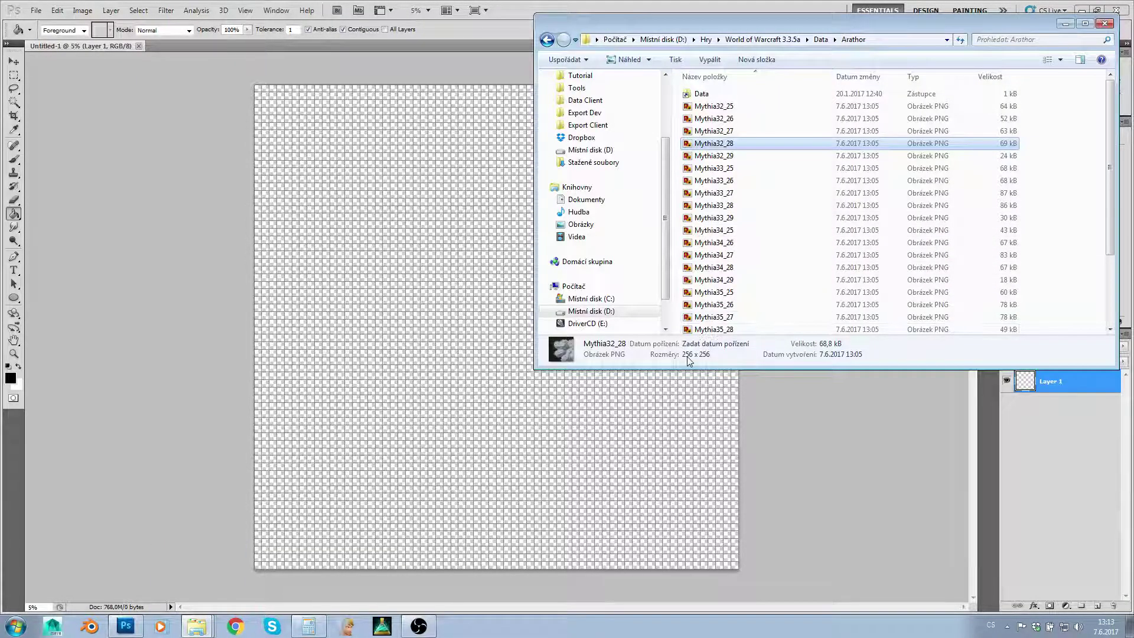
{"action": "left_click", "coordinate": [728, 107]}
{"action": "scroll", "coordinate": [756, 236], "scroll_direction": "down", "scroll_amount": 3}
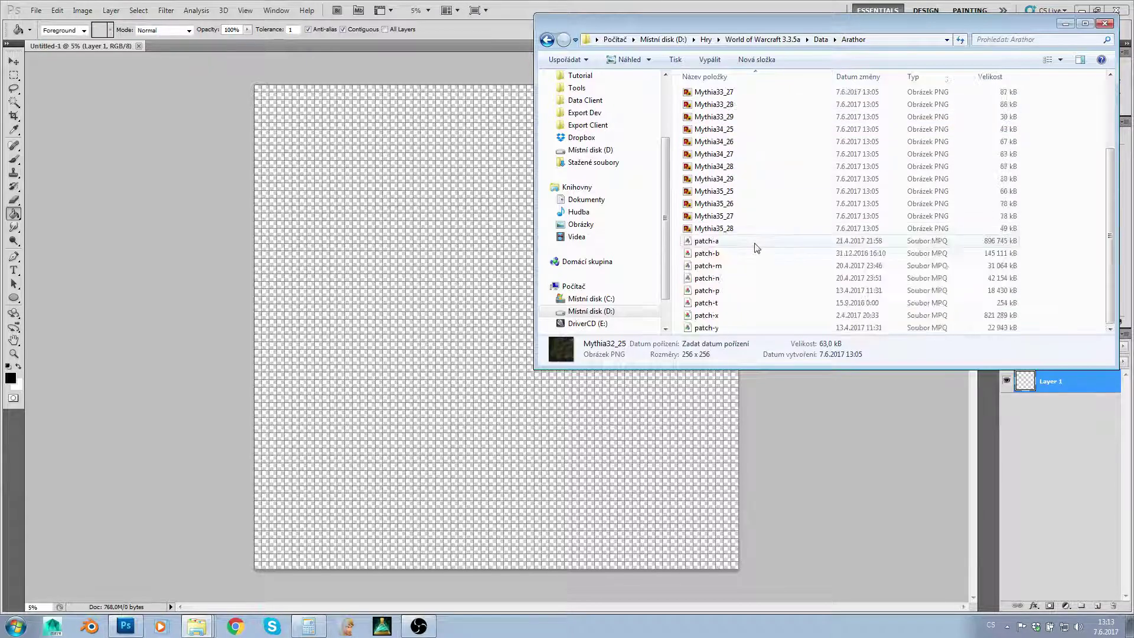
{"action": "scroll", "coordinate": [757, 242], "scroll_direction": "up", "scroll_amount": 3}
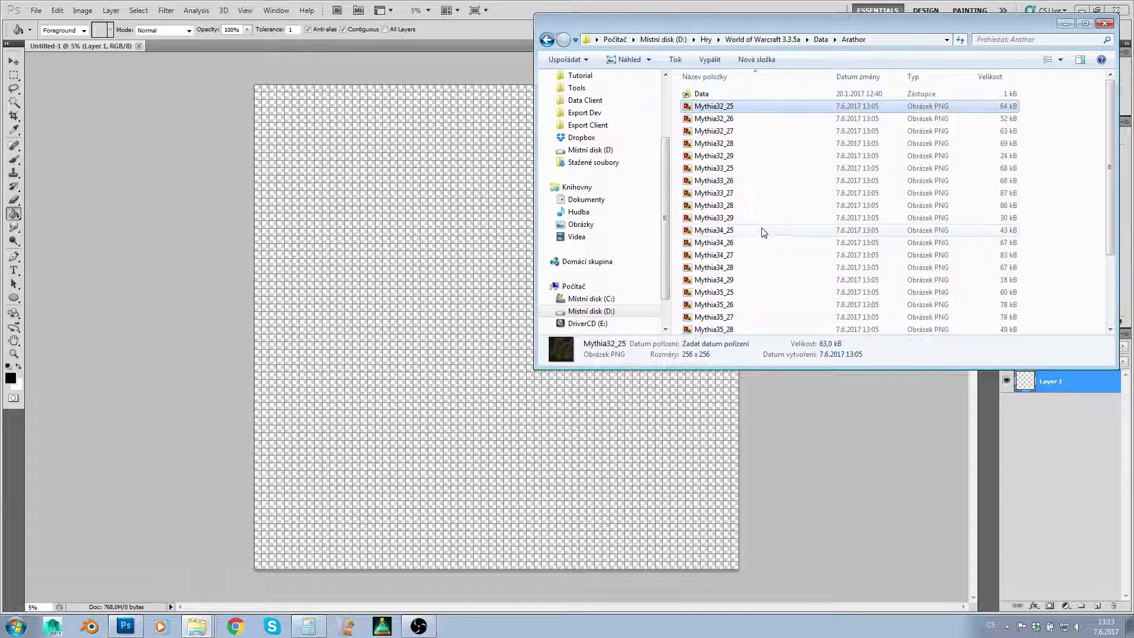
{"action": "double_click", "coordinate": [720, 110]}
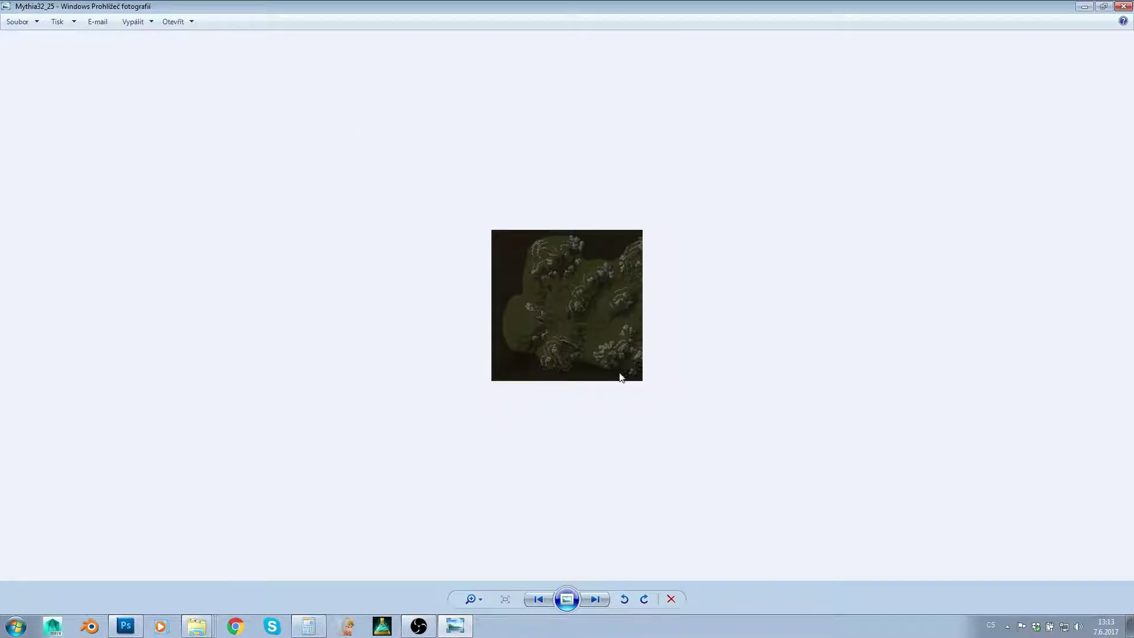
{"action": "left_click", "coordinate": [1122, 8]}
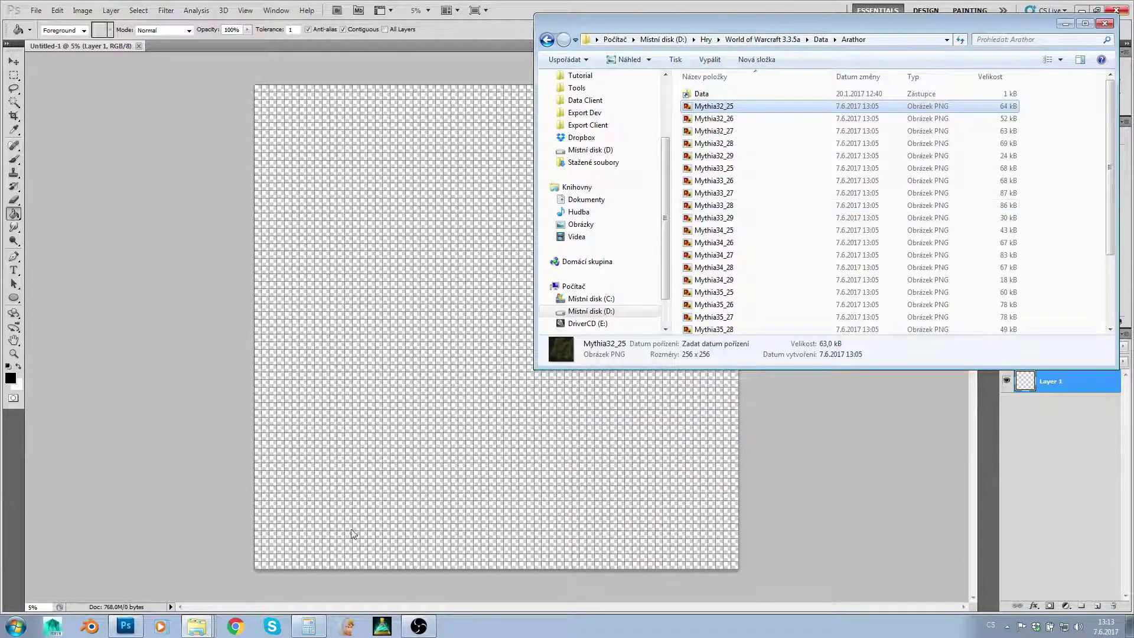
- Take 32 from the Mythia32_25 name and compute 32 × 256 = 8192, then + 128 = 8320
{"action": "left_click", "coordinate": [308, 626]}
{"action": "left_click", "coordinate": [718, 108]}
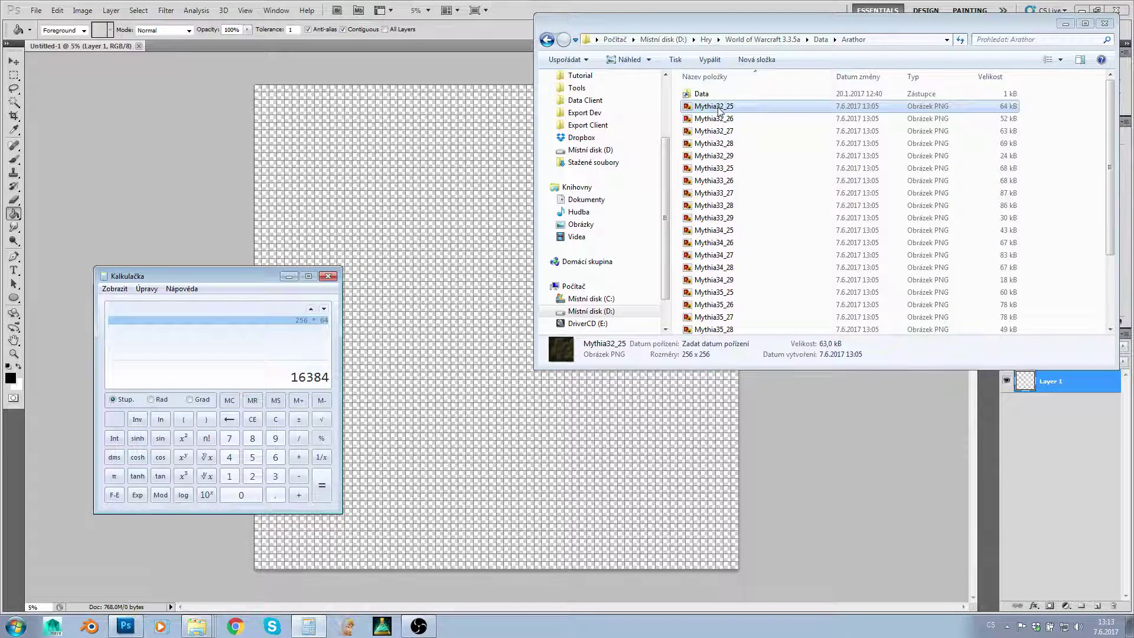
{"action": "left_click", "coordinate": [310, 376]}
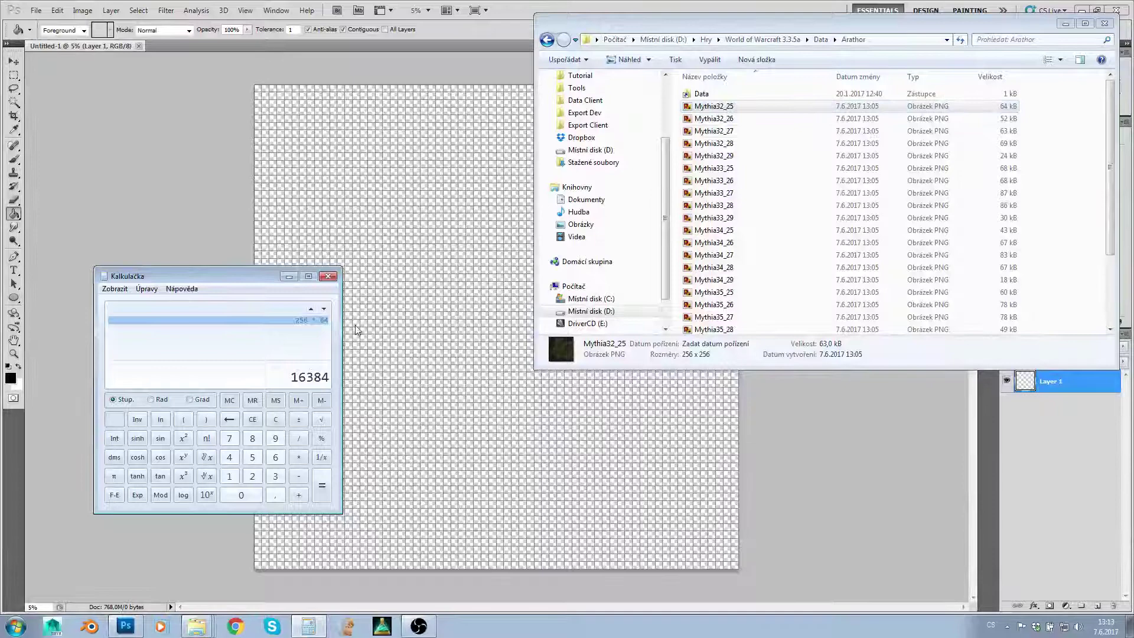
{"action": "left_click", "coordinate": [729, 108]}
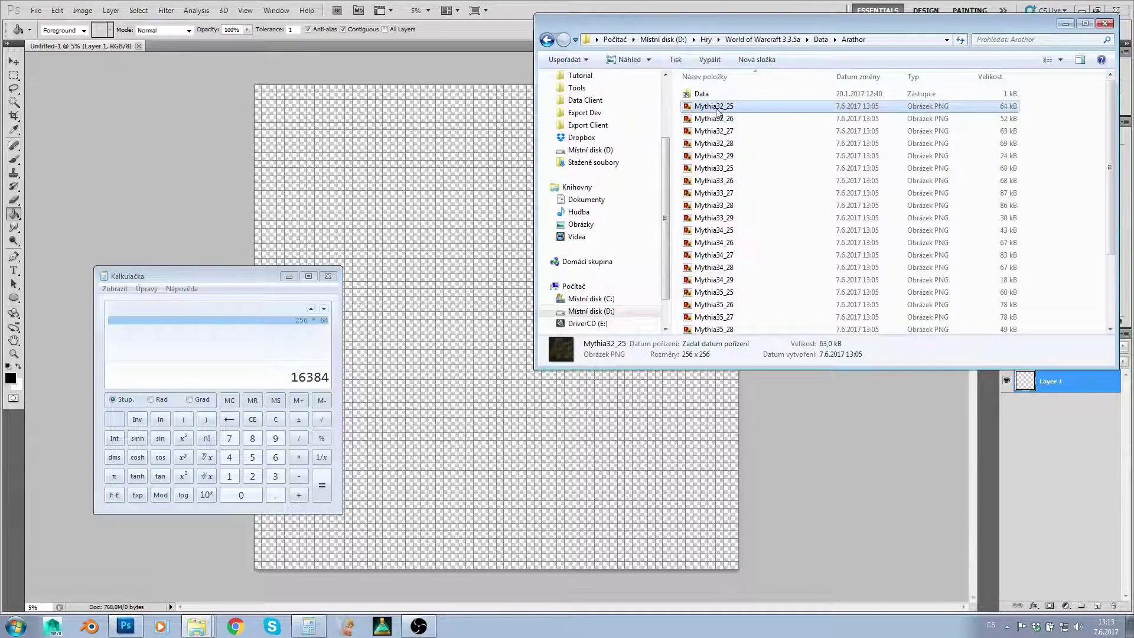
{"action": "left_click", "coordinate": [718, 108]}
{"action": "left_click_drag", "start_coordinate": [716, 107], "coordinate": [722, 108]}
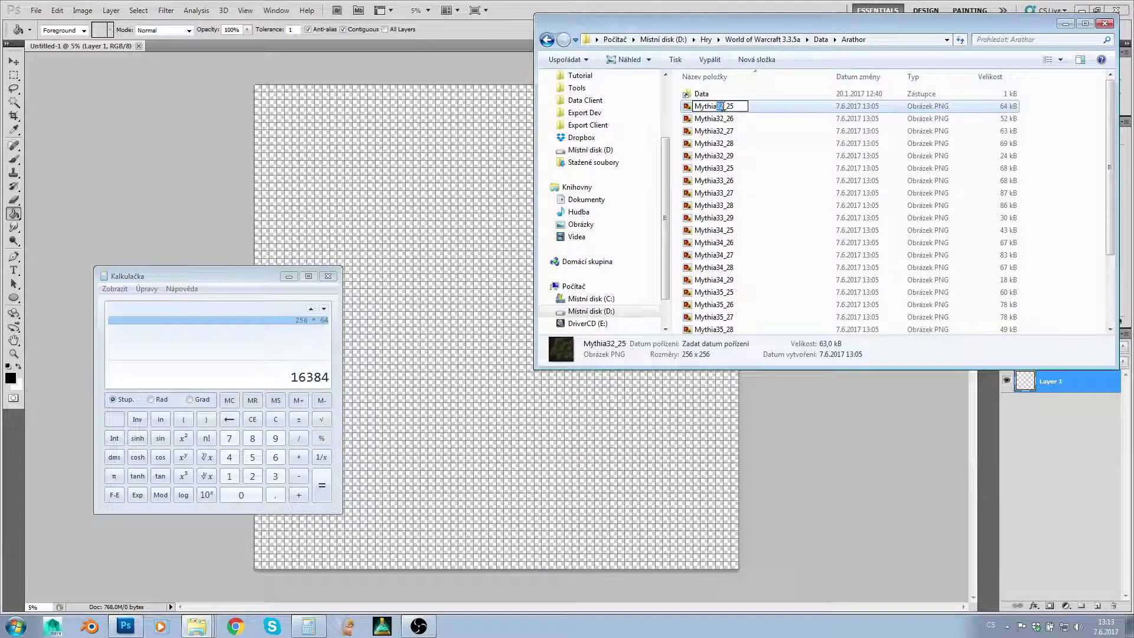
{"action": "left_click", "coordinate": [257, 372]}
{"action": "type", "text": "32 * "}
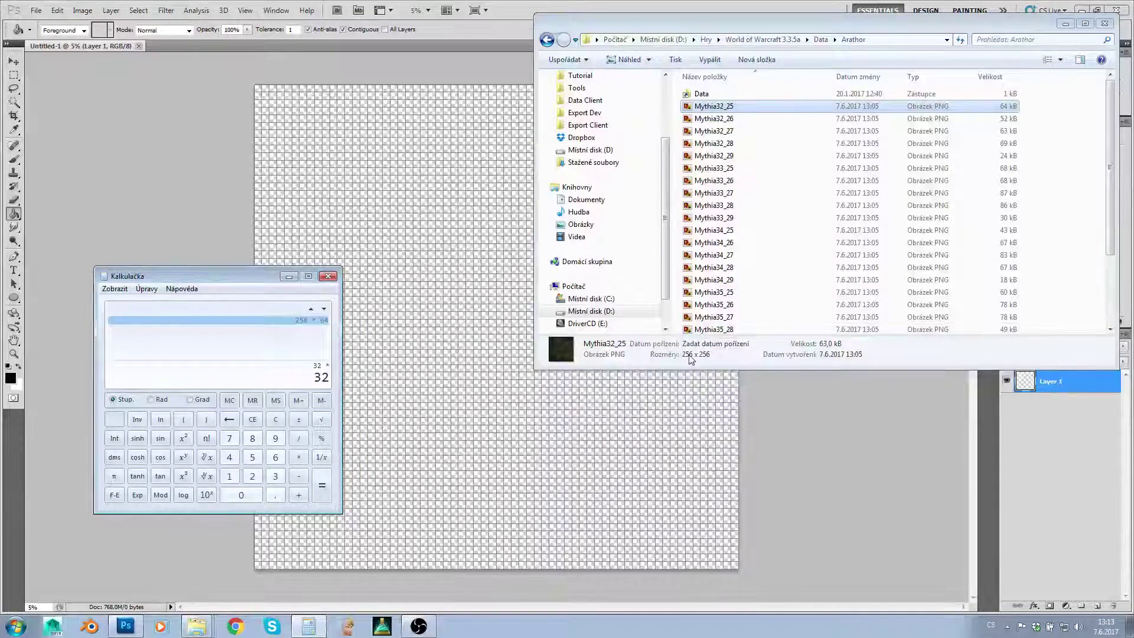
{"action": "type", "text": "28"}
{"action": "key", "text": "Return"}
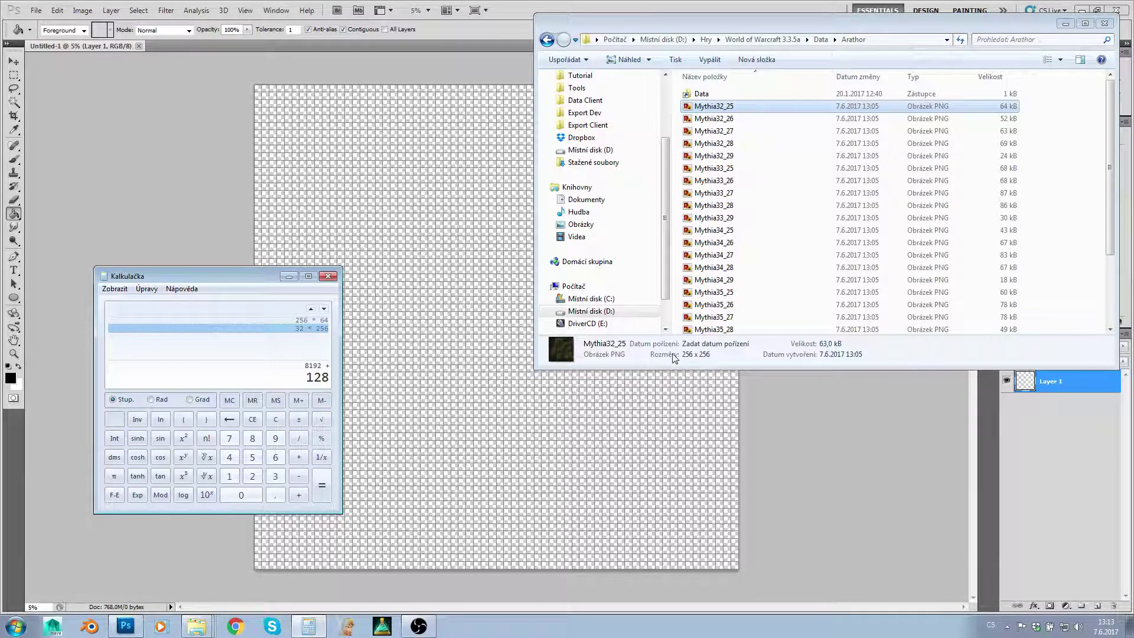
{"action": "key", "text": "Return"}
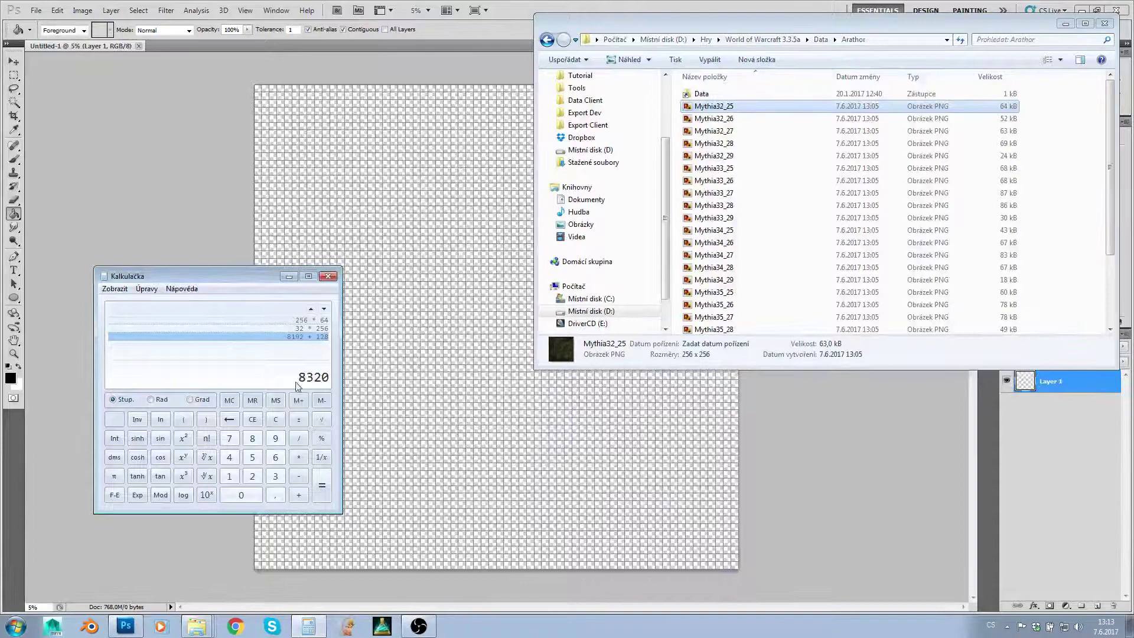
- Drop the Mythia32_25 tile onto the canvas and set its X position to 8320 px
{"action": "left_click_drag", "start_coordinate": [706, 109], "coordinate": [403, 270]}
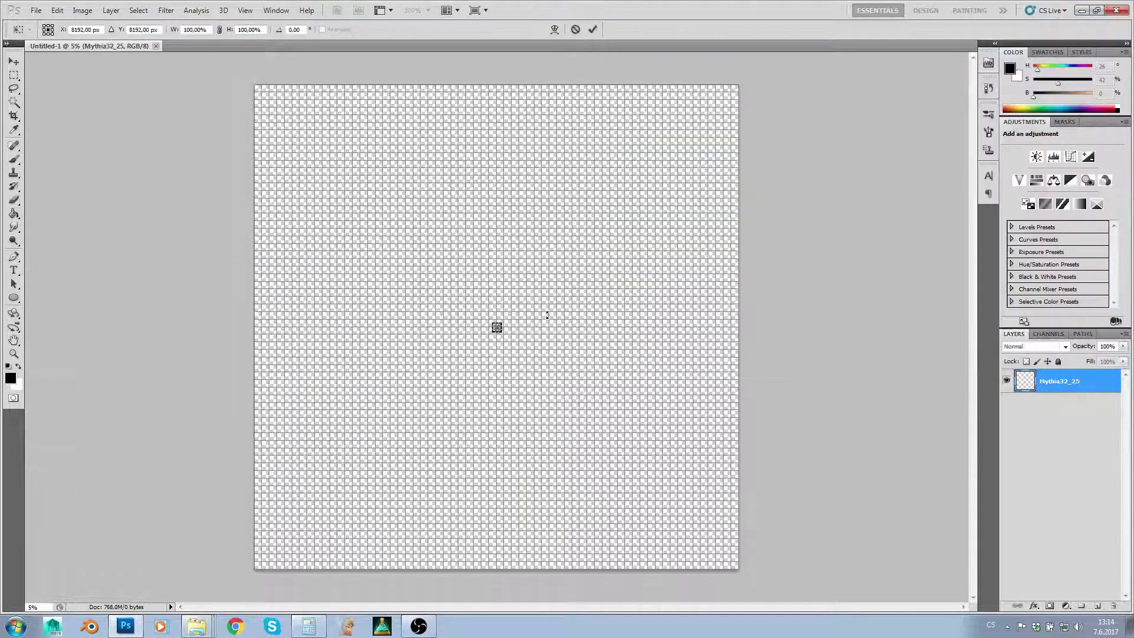
{"action": "left_click", "coordinate": [308, 625]}
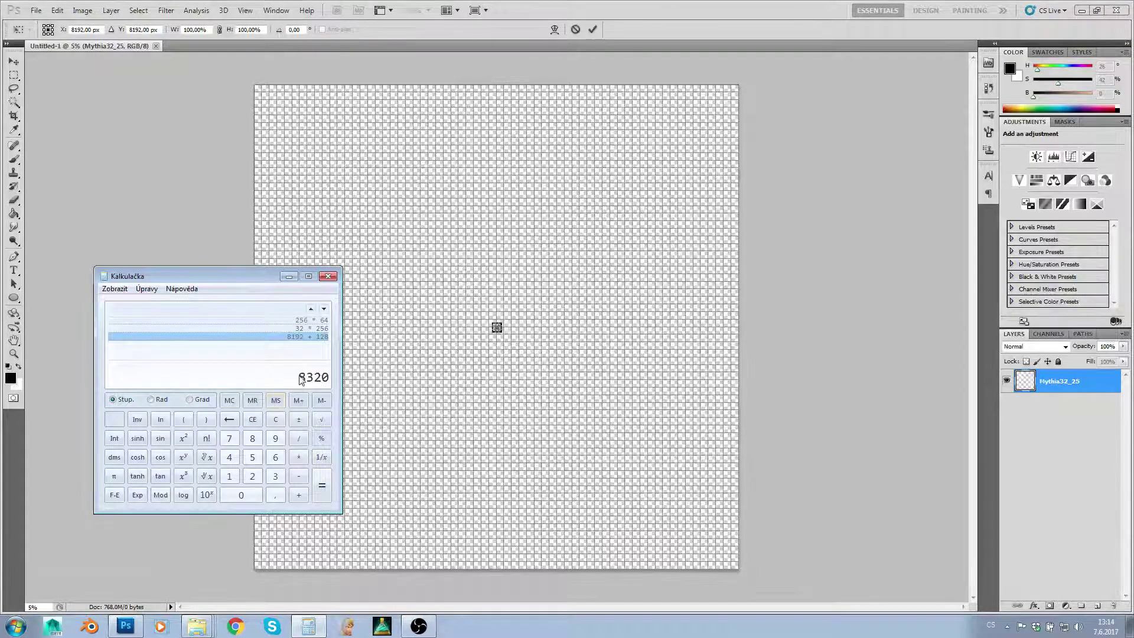
{"action": "left_click", "coordinate": [106, 144]}
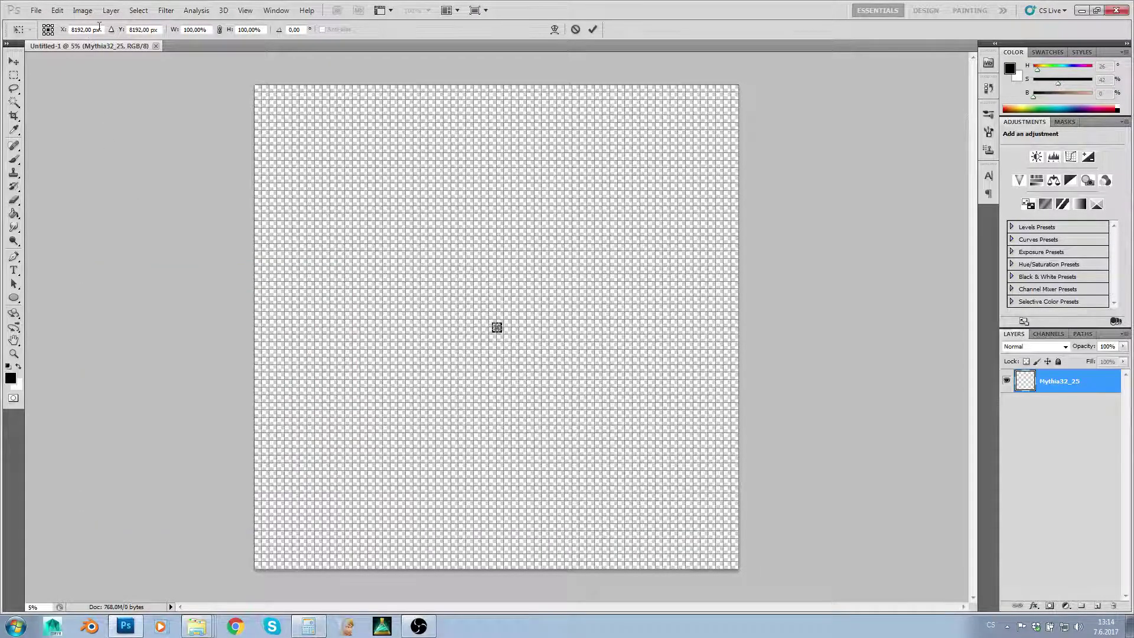
{"action": "left_click", "coordinate": [65, 30]}
{"action": "type", "text": "8320"}
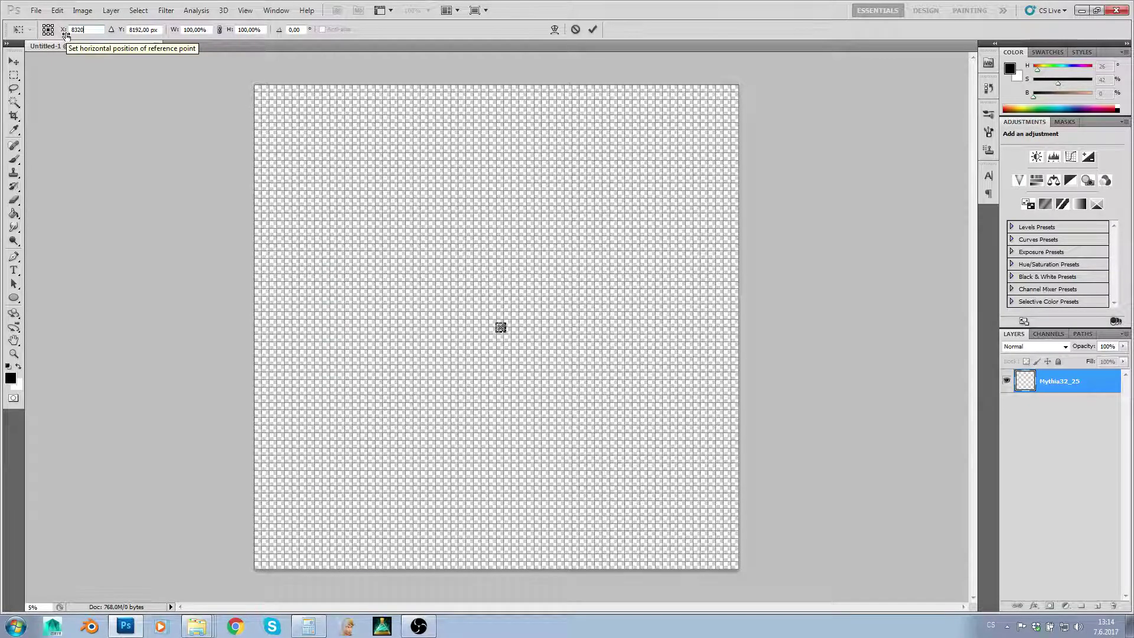
{"action": "key", "text": "Return"}
- Commit the tile, then calculate the next offset: 25 × 256 + 128 = 6528
{"action": "key", "text": "g"}
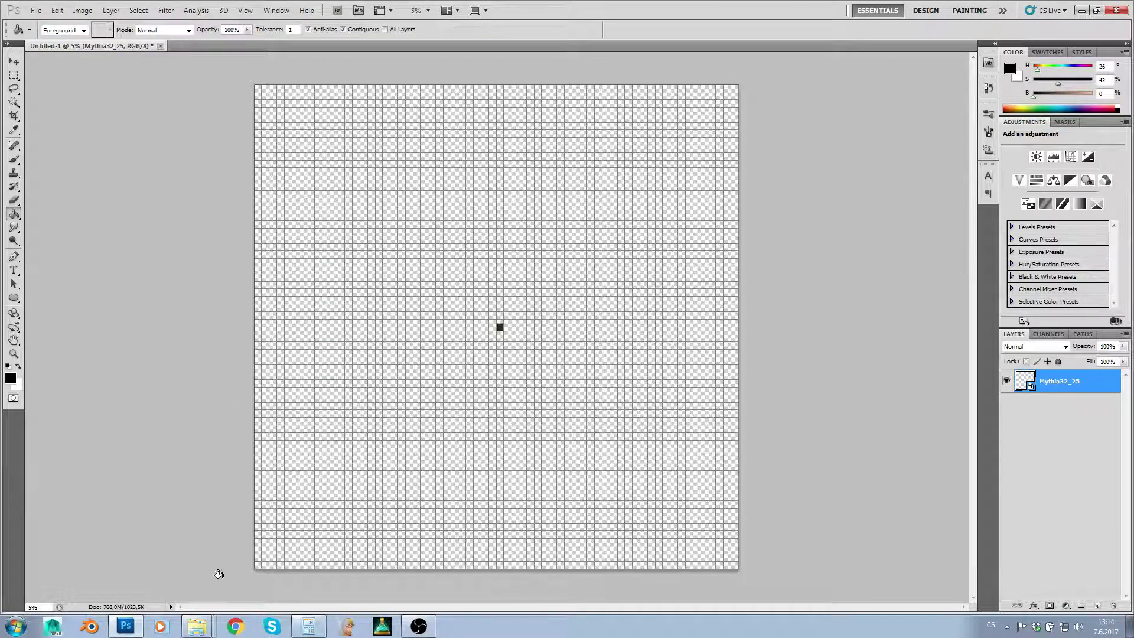
{"action": "mouse_move", "coordinate": [197, 626]}
{"action": "left_click", "coordinate": [179, 558]}
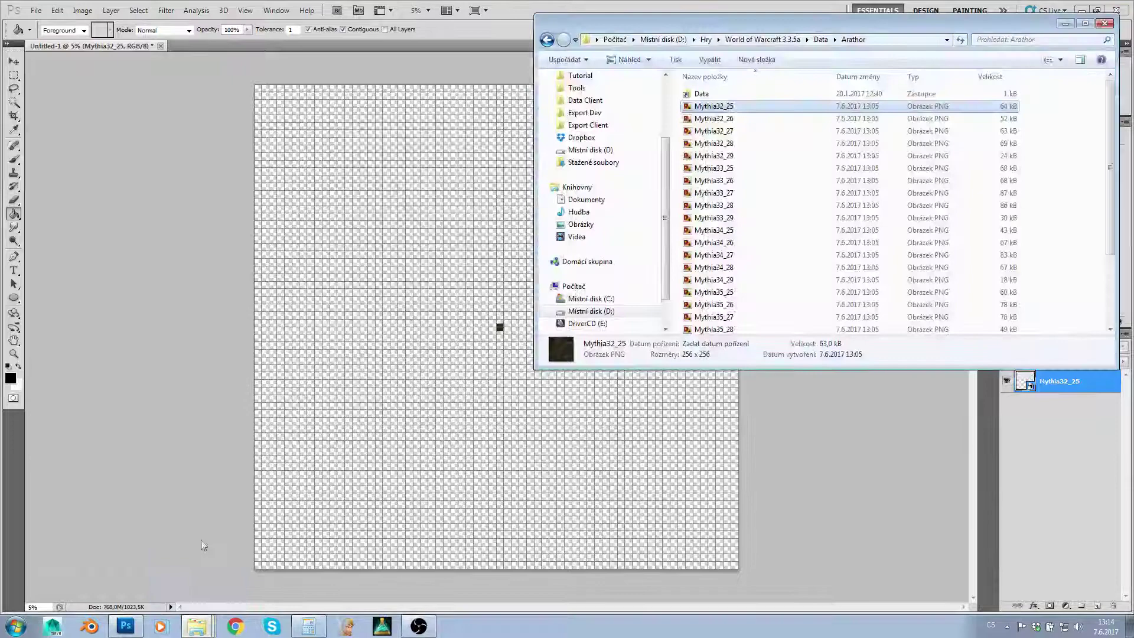
{"action": "left_click", "coordinate": [313, 625]}
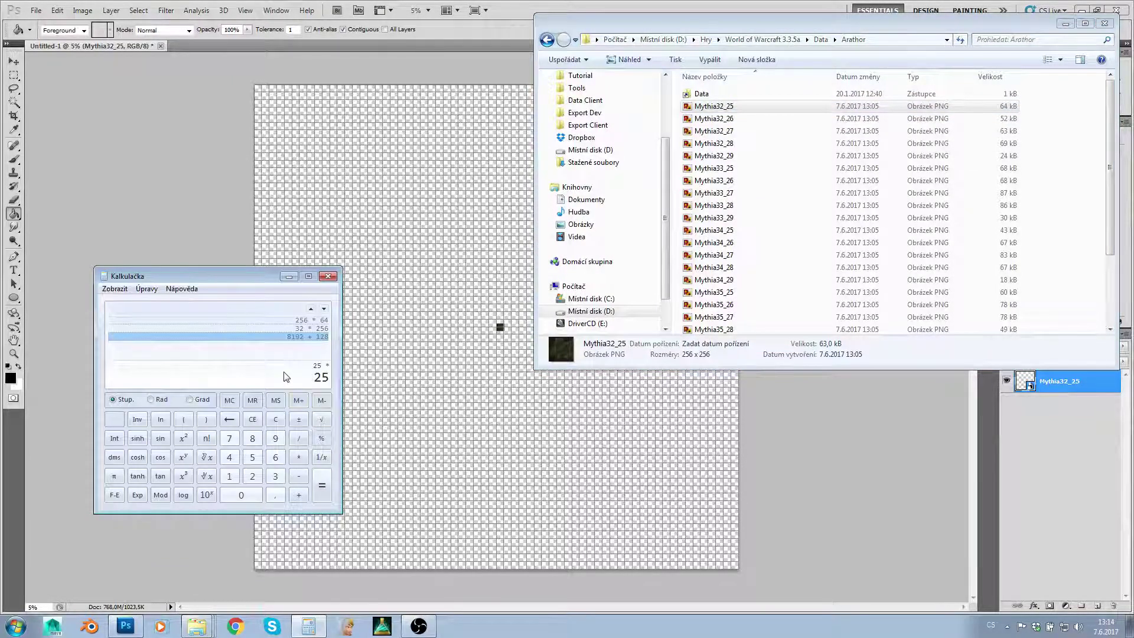
{"action": "type", "text": "2"}
{"action": "key", "text": "Return"}
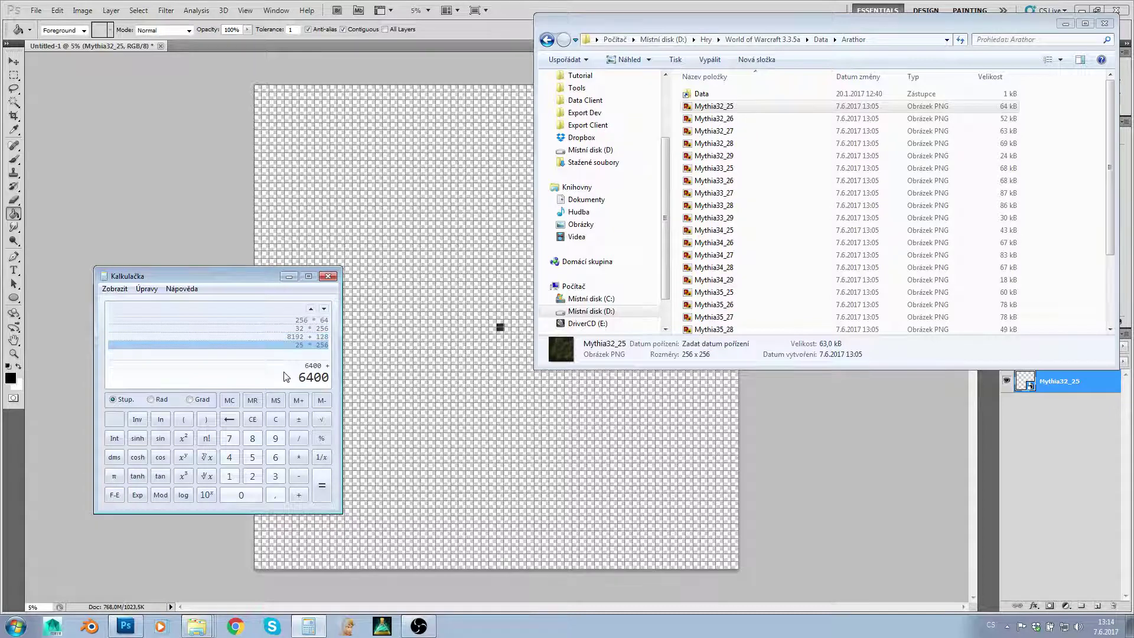
{"action": "type", "text": "8"}
{"action": "key", "text": "Return"}
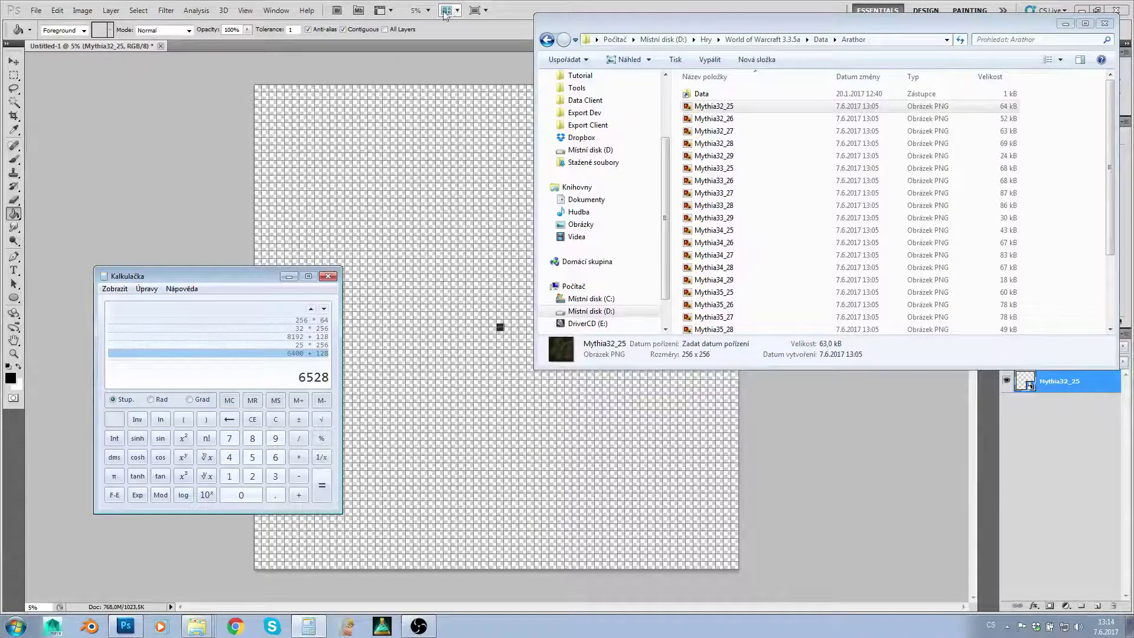
- Free Transform the Mythia32_25 tile to 6528 px and zoom around to check it
{"action": "left_click", "coordinate": [518, 7]}
{"action": "key", "text": "ctrl+t"}
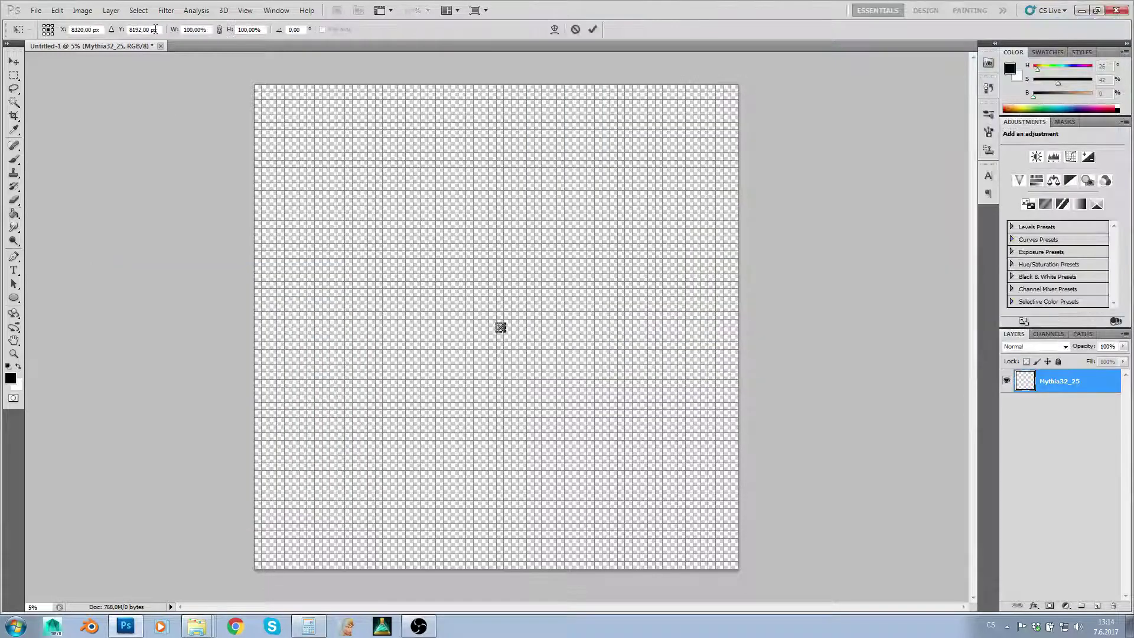
{"action": "type", "text": "6528"}
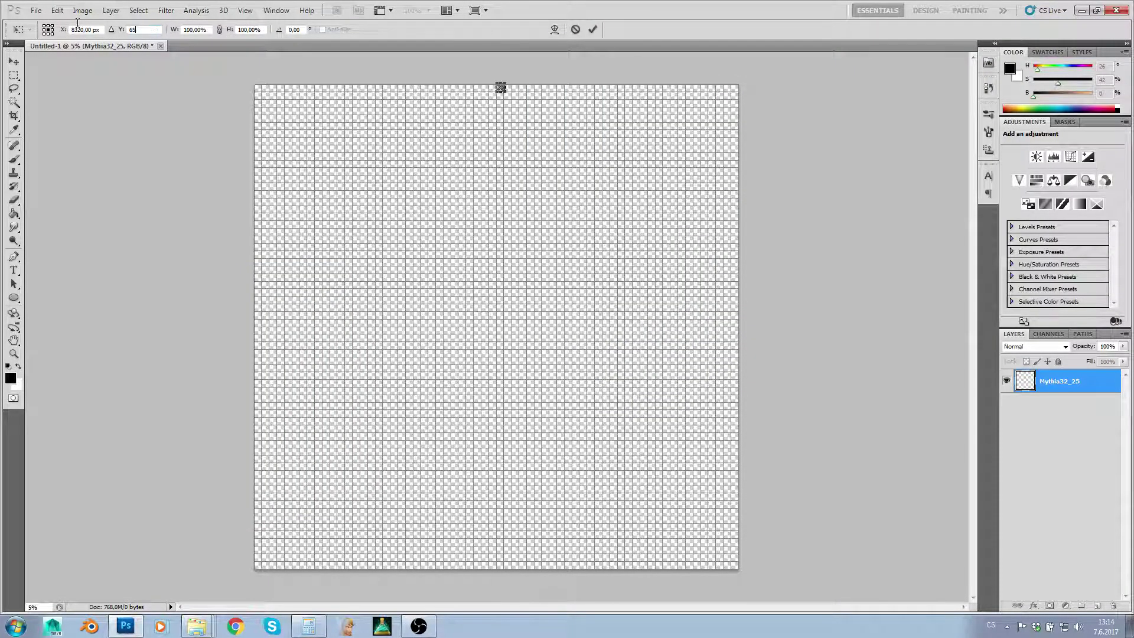
{"action": "key", "text": "Return"}
{"action": "key", "text": "g"}
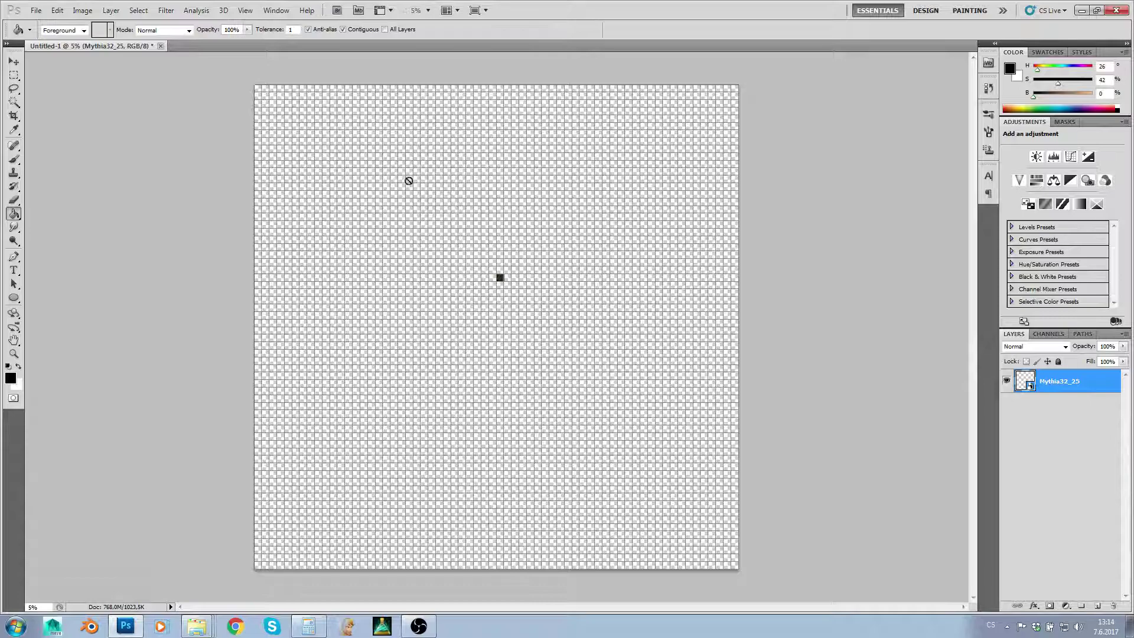
{"action": "scroll", "coordinate": [479, 268], "scroll_direction": "up", "scroll_amount": 3}
{"action": "scroll", "coordinate": [532, 296], "scroll_direction": "up", "scroll_amount": 10}
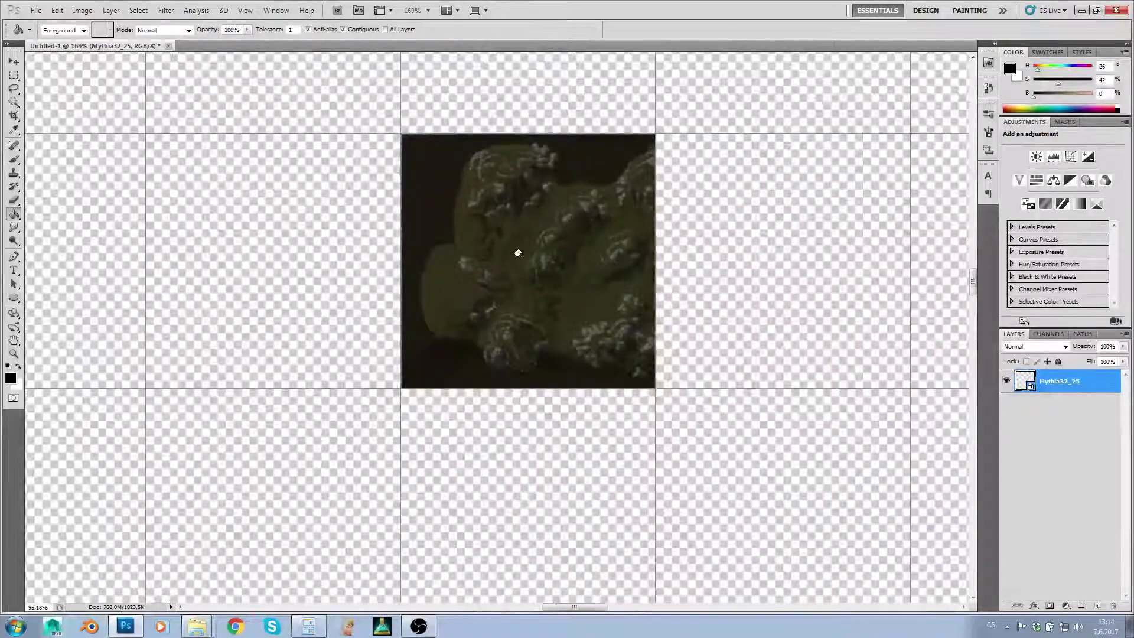
{"action": "scroll", "coordinate": [516, 253], "scroll_direction": "down", "scroll_amount": 3}
{"action": "scroll", "coordinate": [499, 168], "scroll_direction": "down", "scroll_amount": 8}
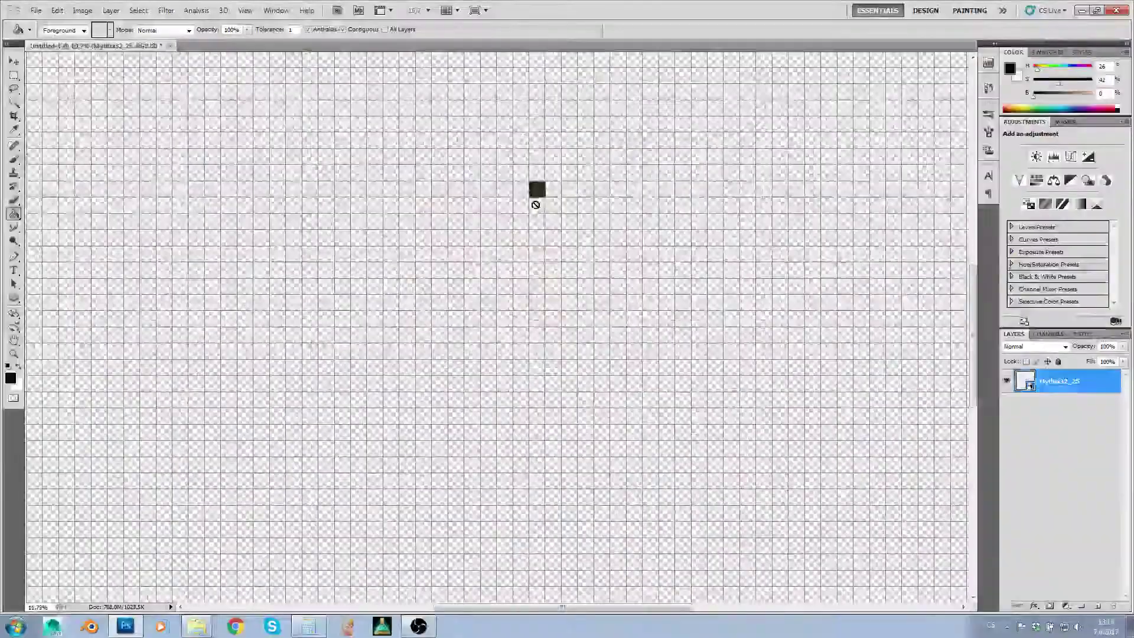
{"action": "scroll", "coordinate": [500, 321], "scroll_direction": "up", "scroll_amount": 9}
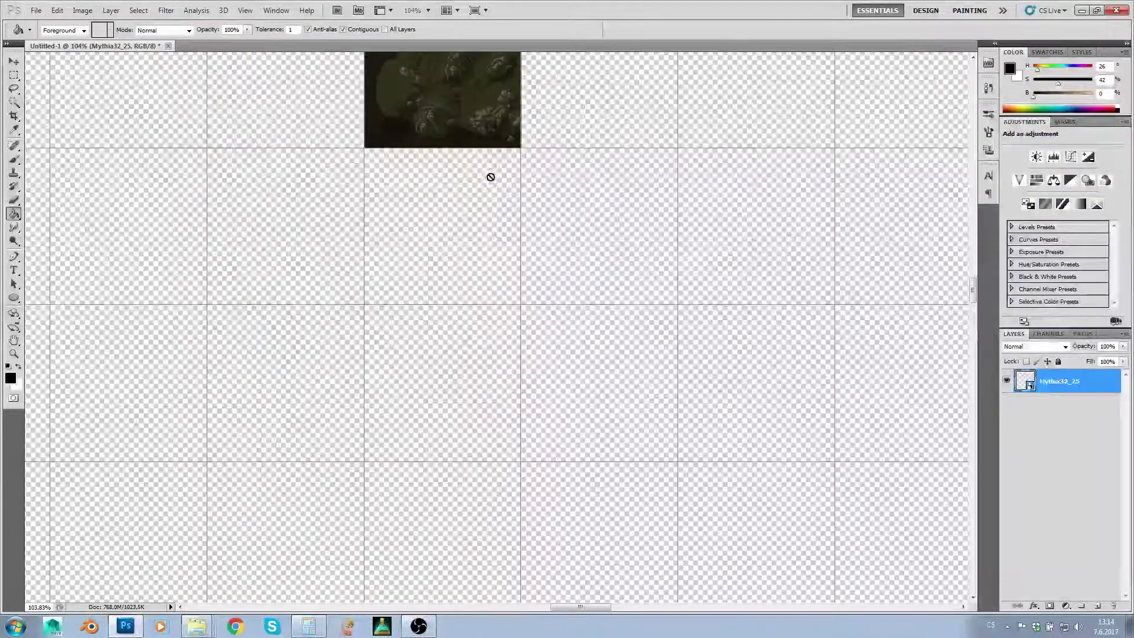
{"action": "left_click_drag", "start_coordinate": [490, 177], "coordinate": [498, 284]}
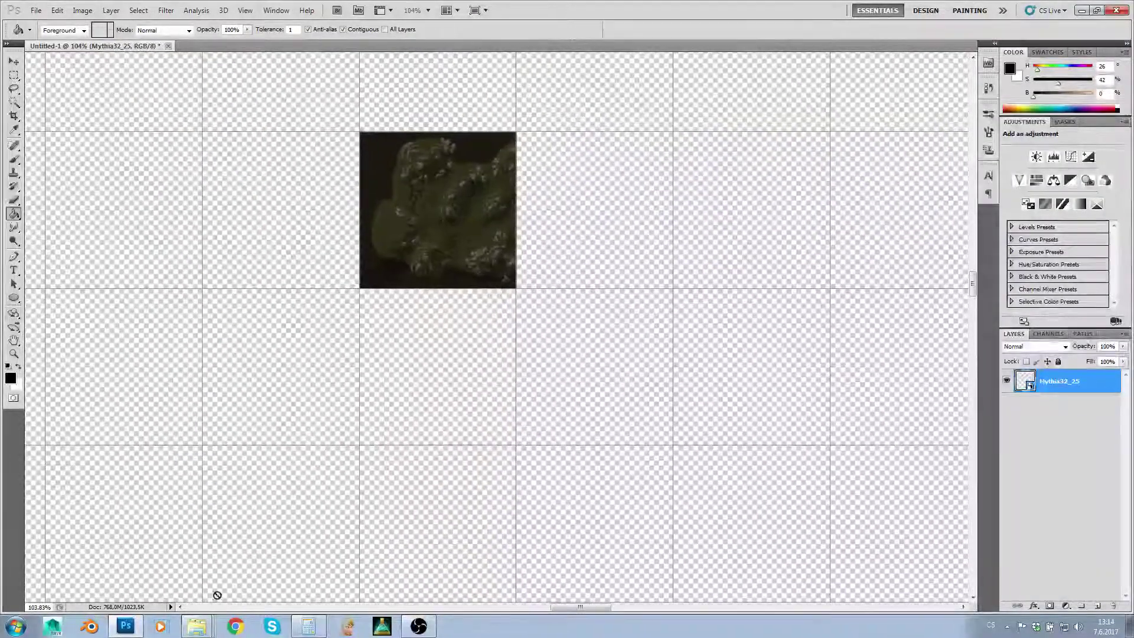
- Look over the LightMapper and Tutorial folders, then bring up the Arathor tiles folder
{"action": "mouse_move", "coordinate": [197, 625]}
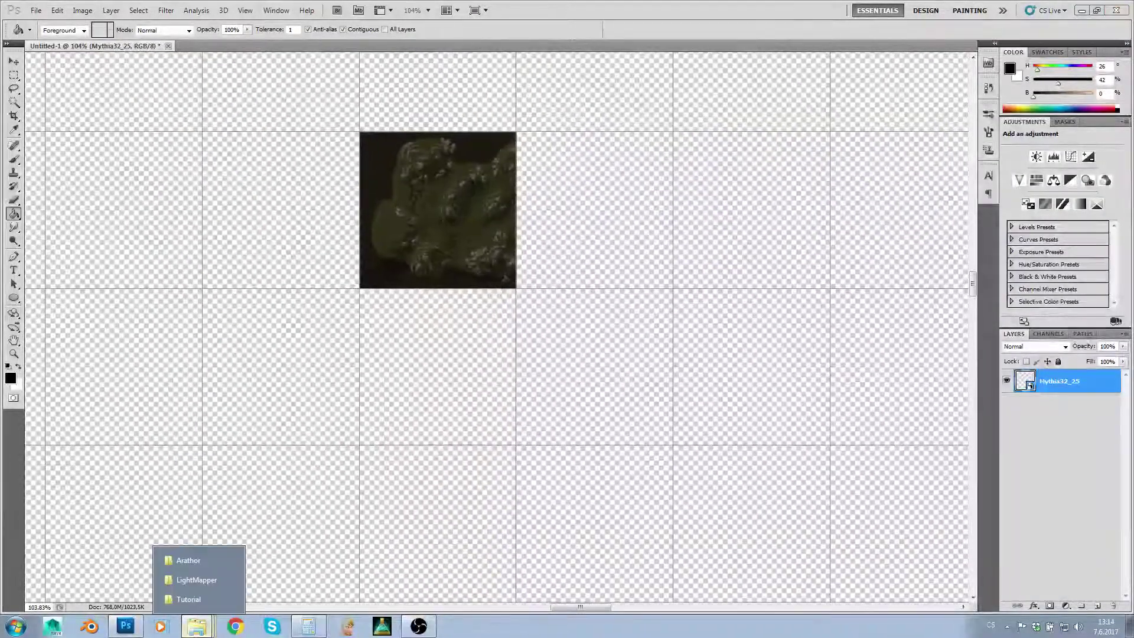
{"action": "left_click", "coordinate": [193, 581]}
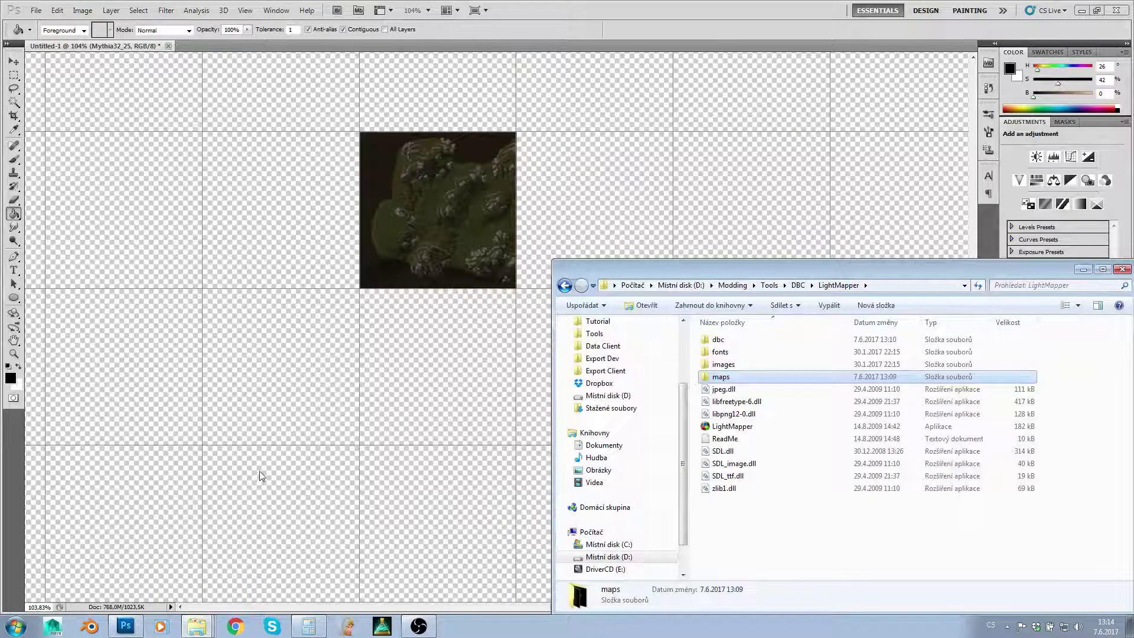
{"action": "mouse_move", "coordinate": [196, 626]}
{"action": "left_click", "coordinate": [188, 606]}
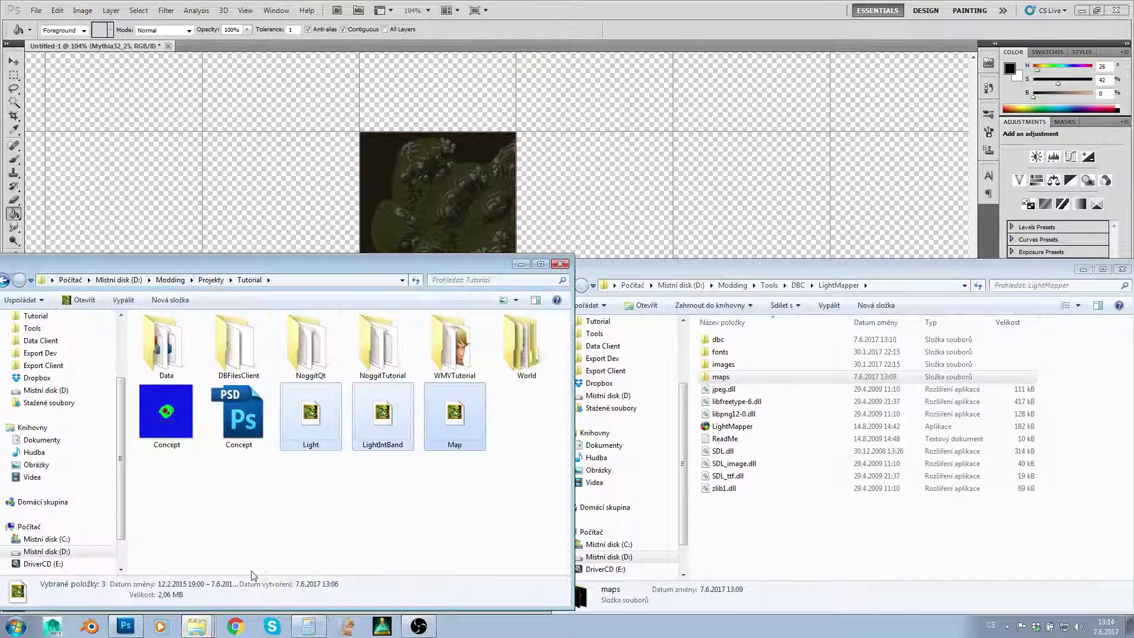
{"action": "left_click", "coordinate": [601, 207]}
{"action": "mouse_move", "coordinate": [196, 625]}
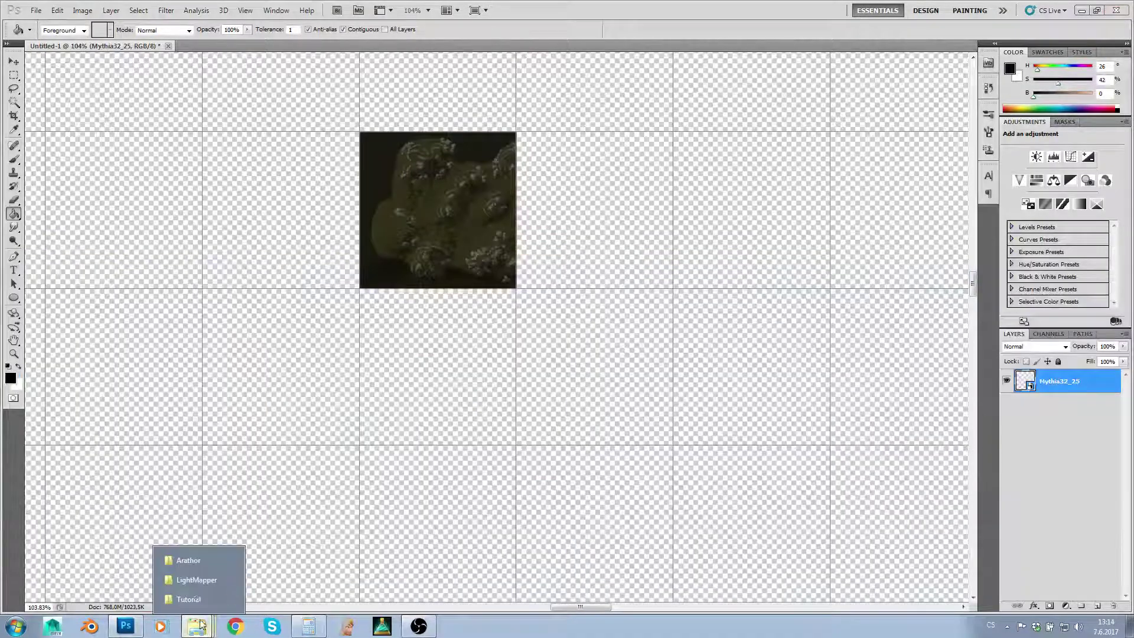
{"action": "left_click", "coordinate": [188, 555]}
- Place Mythia32_26 and Mythia32_27 in the column below Mythia32_25
{"action": "mouse_move", "coordinate": [715, 119]}
{"action": "left_mouse_down"}
{"action": "mouse_move", "coordinate": [712, 136]}
{"action": "mouse_move", "coordinate": [709, 121]}
{"action": "mouse_move", "coordinate": [434, 346]}
{"action": "mouse_move", "coordinate": [463, 307]}
{"action": "mouse_move", "coordinate": [505, 366]}
{"action": "left_mouse_up"}
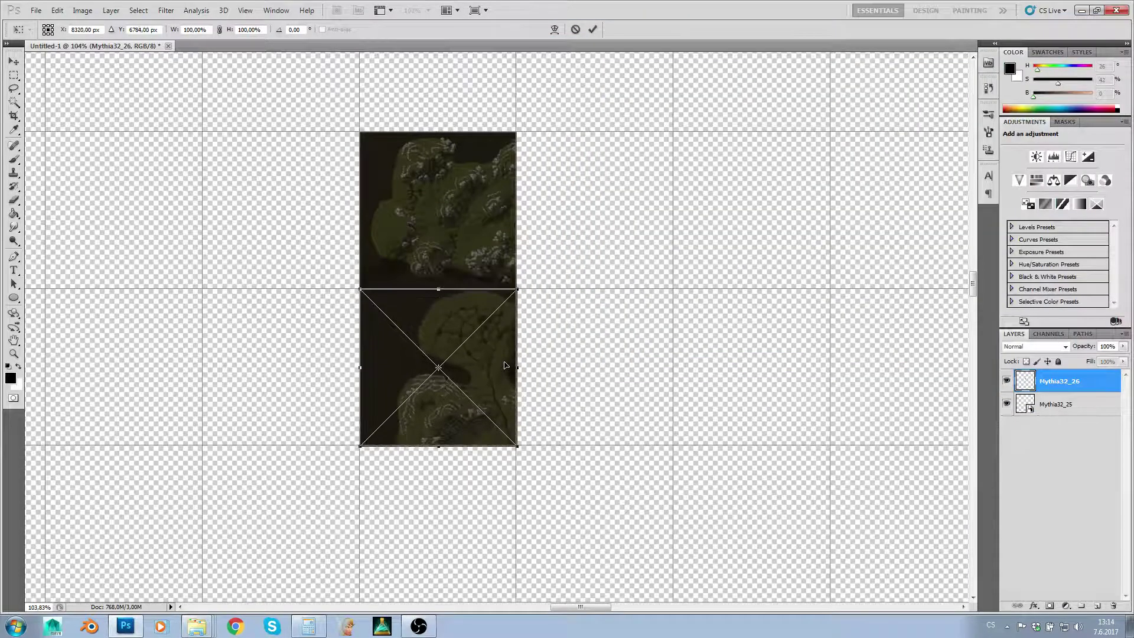
{"action": "key", "text": "Return"}
{"action": "left_click_drag", "start_coordinate": [343, 506], "coordinate": [340, 375]}
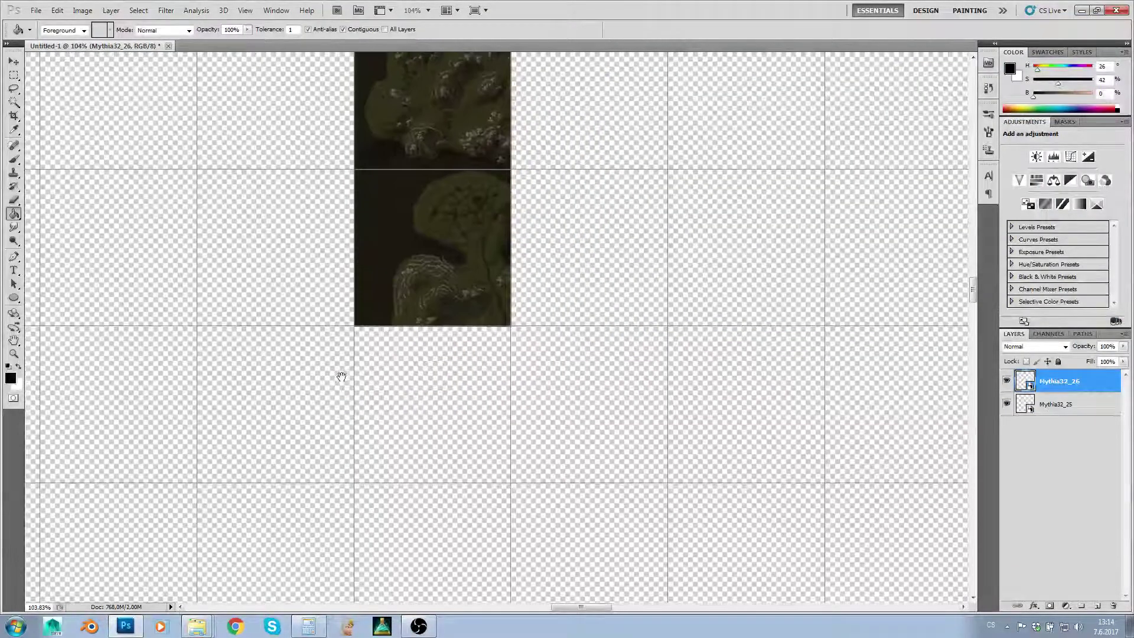
{"action": "mouse_move", "coordinate": [191, 624]}
{"action": "left_click", "coordinate": [186, 560]}
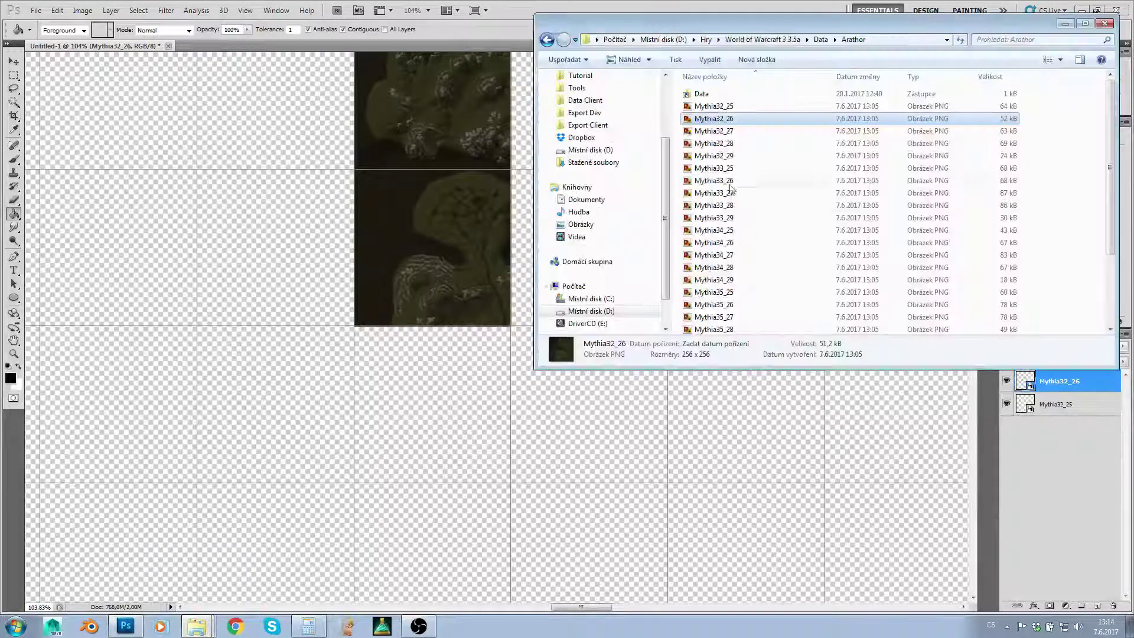
{"action": "left_click_drag", "start_coordinate": [718, 141], "coordinate": [334, 432]}
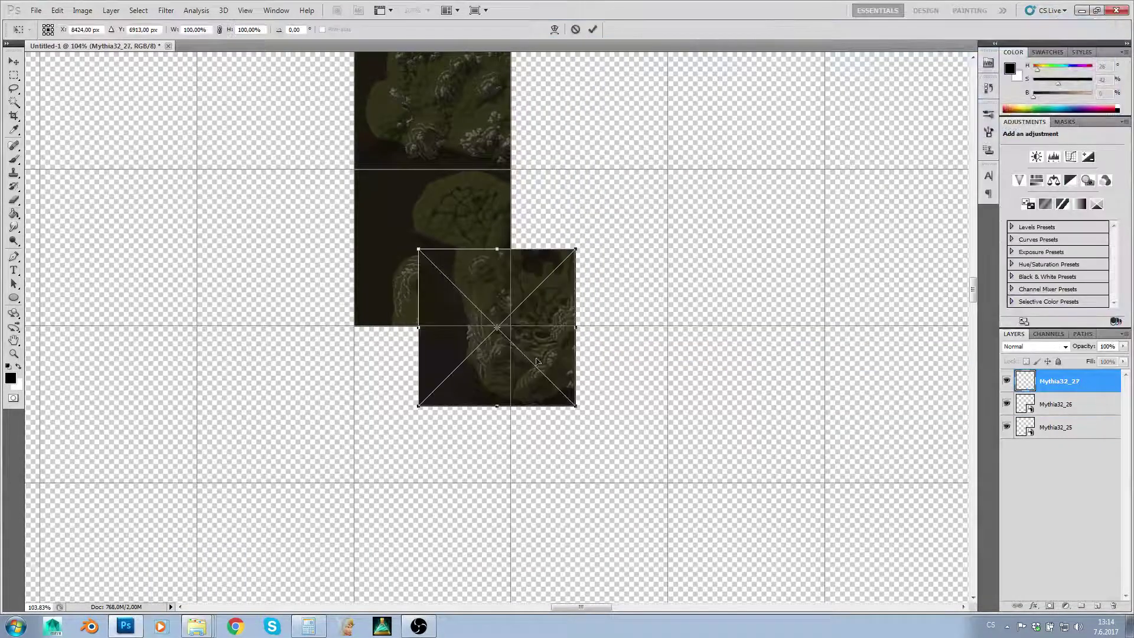
{"action": "left_click_drag", "start_coordinate": [536, 353], "coordinate": [473, 430]}
{"action": "key", "text": "Return"}
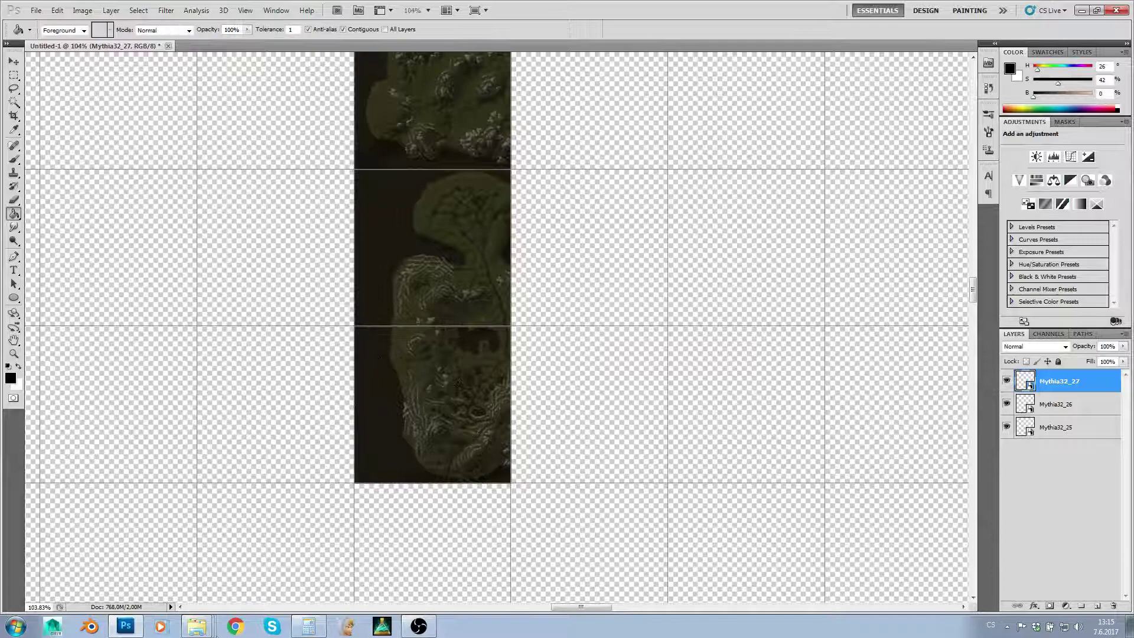
- Add Mythia32_28 and Mythia32_29 at the bottom of the column
{"action": "mouse_move", "coordinate": [201, 625]}
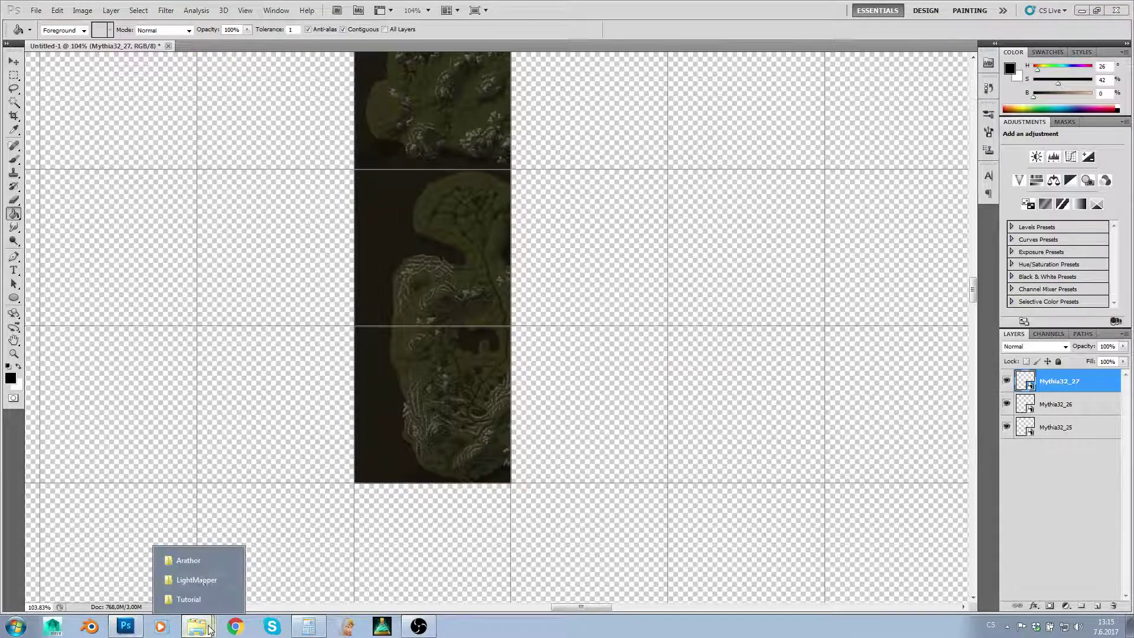
{"action": "left_click", "coordinate": [188, 560]}
{"action": "left_click_drag", "start_coordinate": [726, 145], "coordinate": [499, 545]}
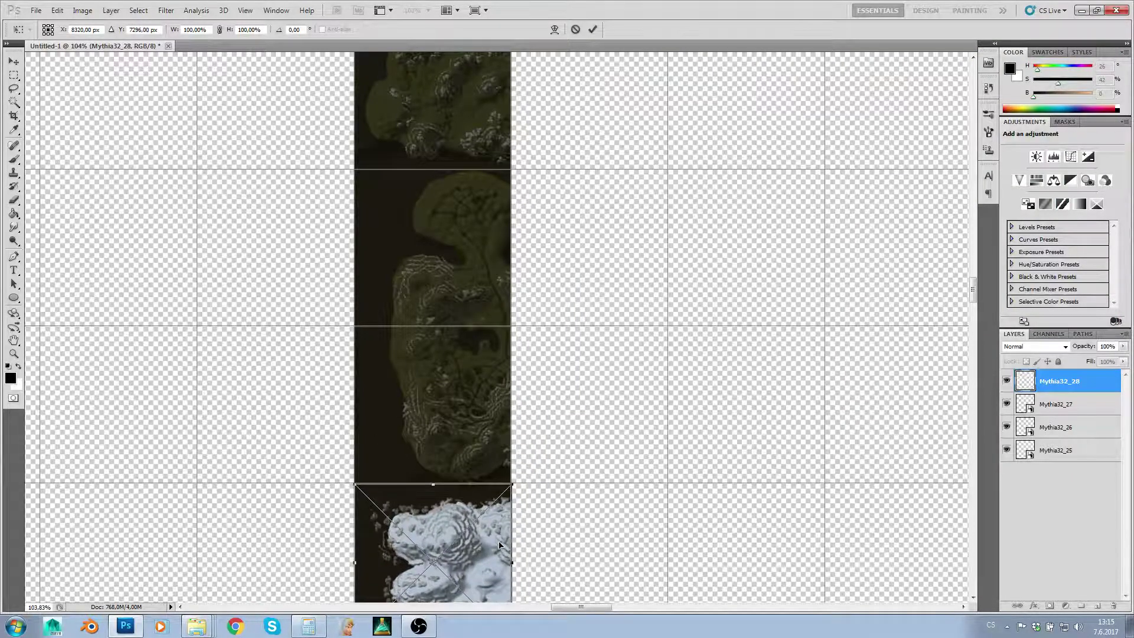
{"action": "key", "text": "Return"}
{"action": "left_click_drag", "start_coordinate": [591, 504], "coordinate": [557, 309]}
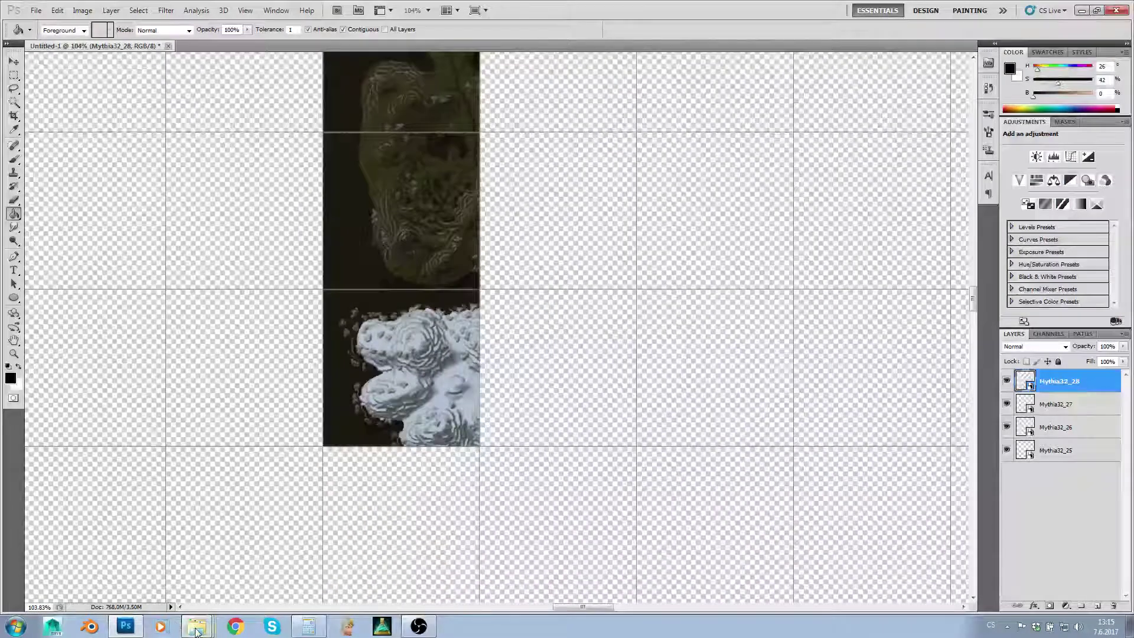
{"action": "mouse_move", "coordinate": [197, 630]}
{"action": "left_click", "coordinate": [198, 559]}
{"action": "left_click_drag", "start_coordinate": [762, 156], "coordinate": [447, 517]}
{"action": "key", "text": "Return"}
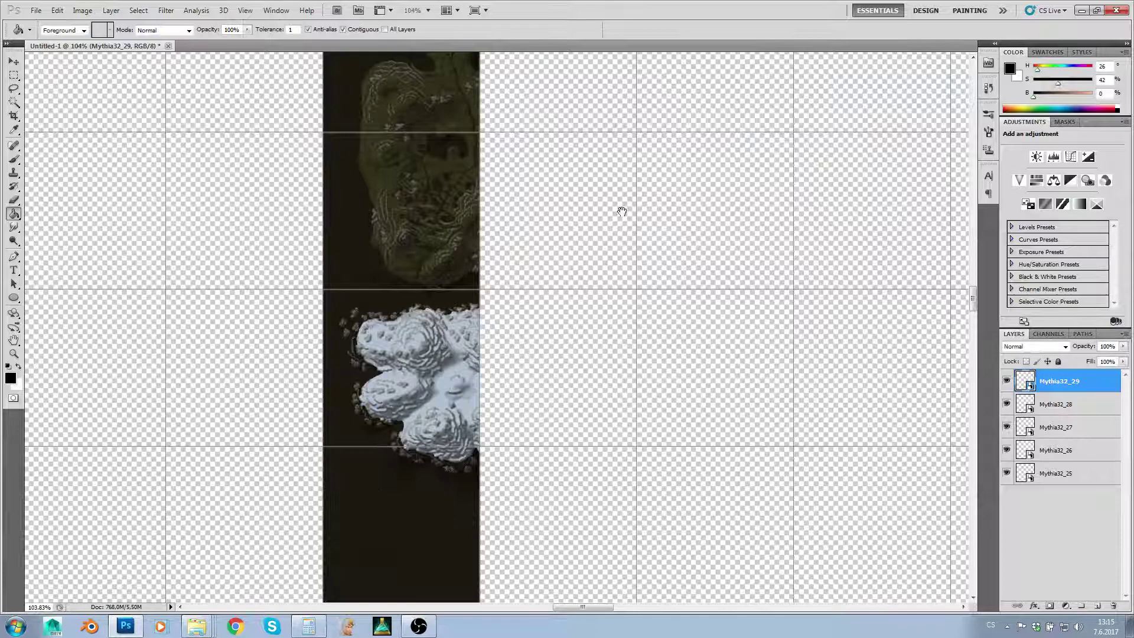
- Drag the Mythia33_25 tile in beside the top tile
{"action": "scroll", "coordinate": [620, 211], "scroll_direction": "up", "scroll_amount": 5}
{"action": "mouse_move", "coordinate": [206, 632]}
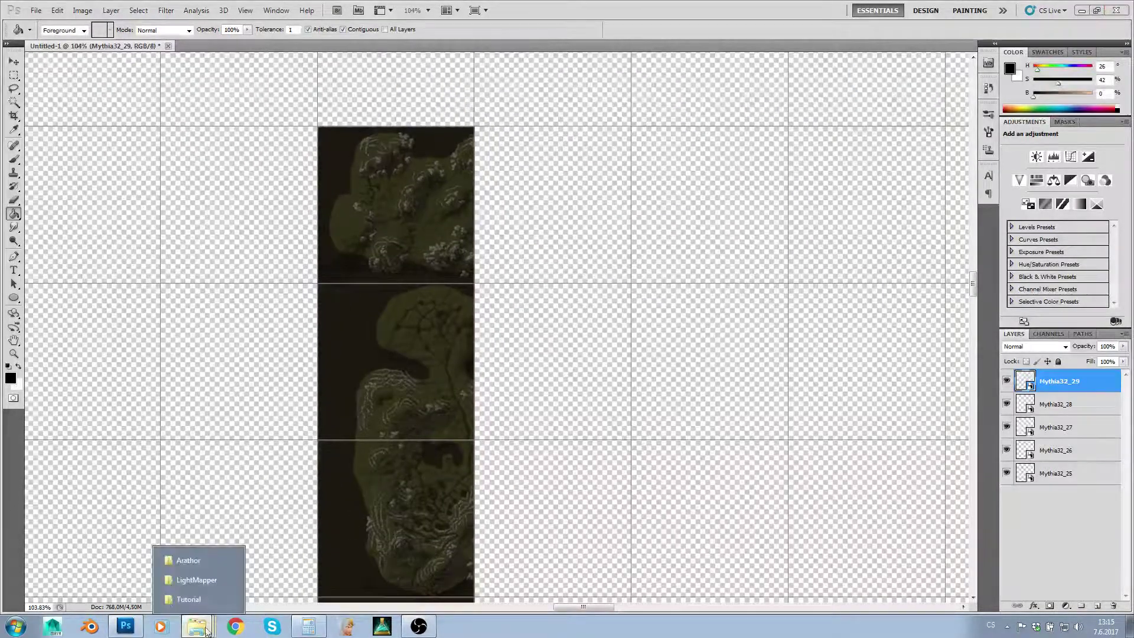
{"action": "left_click", "coordinate": [181, 562]}
{"action": "left_click", "coordinate": [716, 170]}
{"action": "left_click_drag", "start_coordinate": [716, 170], "coordinate": [597, 211]}
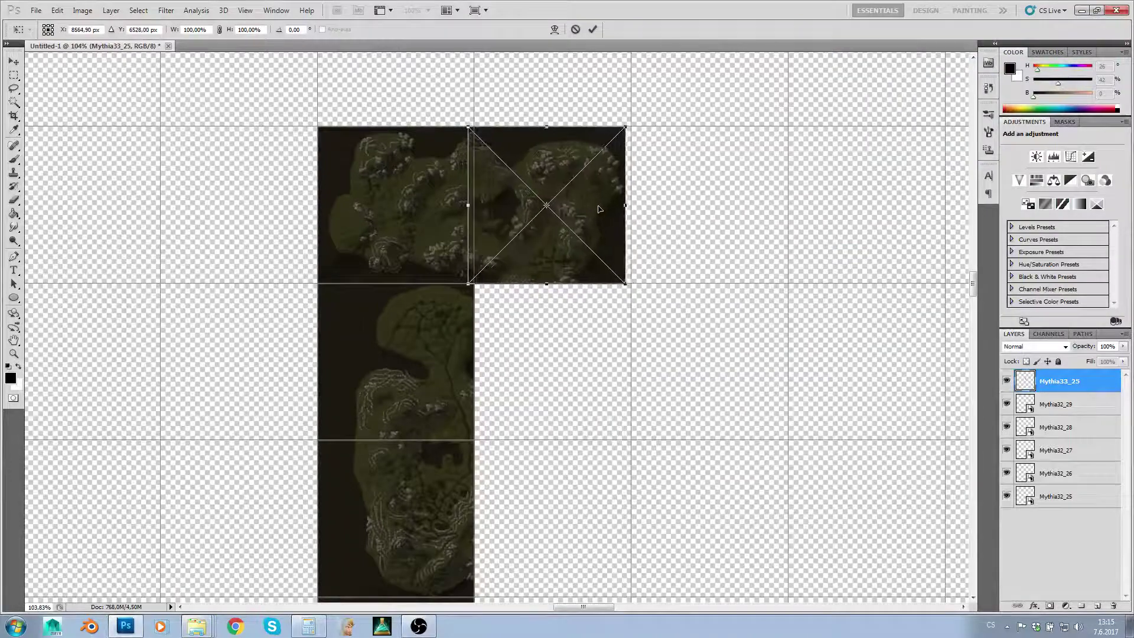
- Confirm Mythia33_25, then place Mythia33_26 and Mythia33_27 down the second column
{"action": "key", "text": "Return"}
{"action": "right_click", "coordinate": [209, 621]}
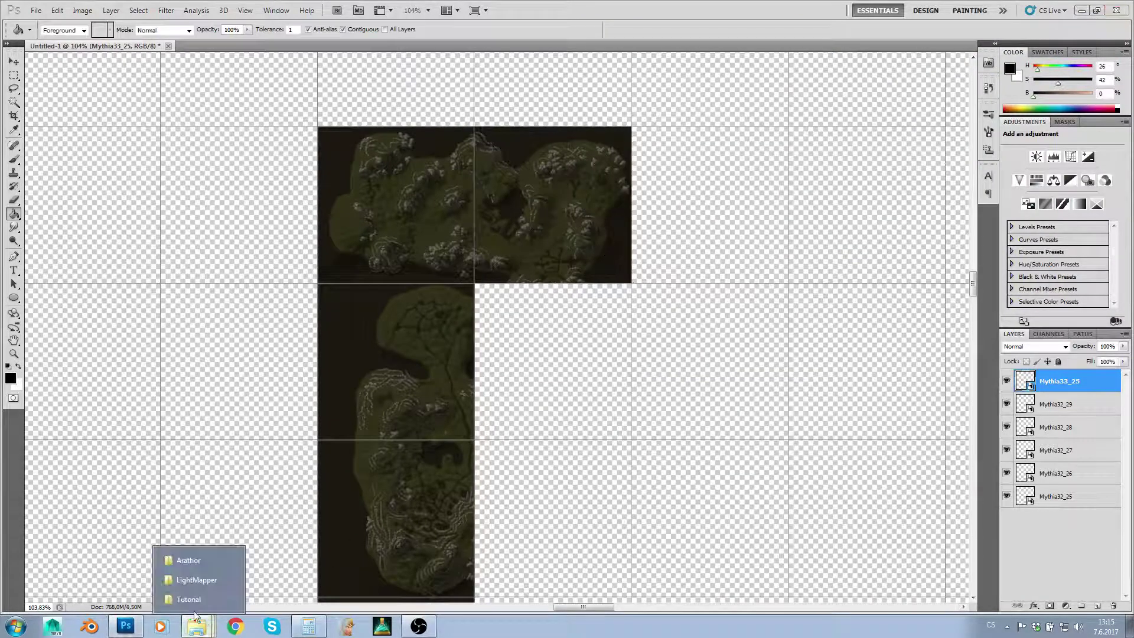
{"action": "left_click", "coordinate": [180, 558]}
{"action": "left_click", "coordinate": [722, 183]}
{"action": "mouse_move", "coordinate": [722, 183]}
{"action": "left_mouse_down"}
{"action": "mouse_move", "coordinate": [310, 362]}
{"action": "mouse_move", "coordinate": [505, 325]}
{"action": "mouse_move", "coordinate": [597, 375]}
{"action": "mouse_move", "coordinate": [598, 364]}
{"action": "left_mouse_up"}
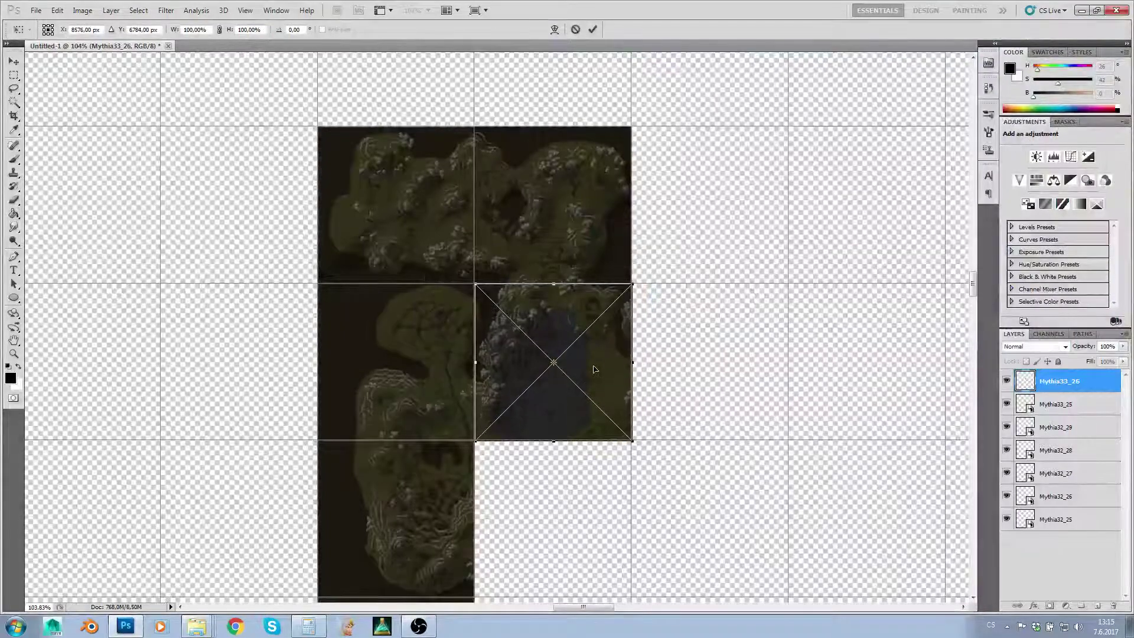
{"action": "key", "text": "Return"}
{"action": "left_click_drag", "start_coordinate": [527, 492], "coordinate": [504, 343]}
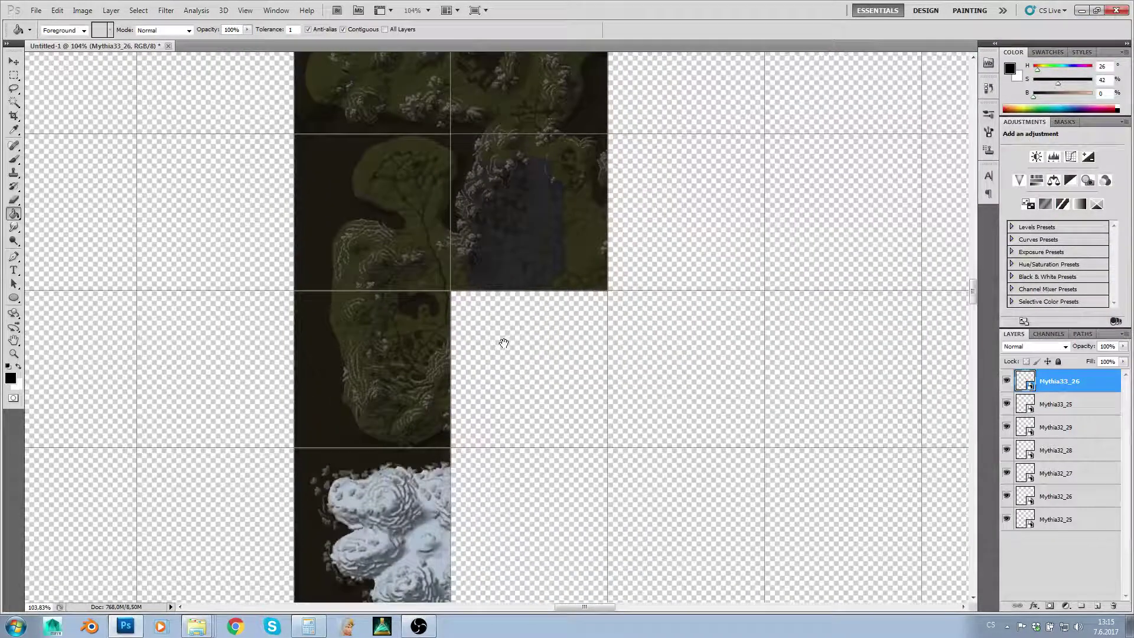
{"action": "right_click", "coordinate": [212, 624]}
{"action": "left_click", "coordinate": [178, 561]}
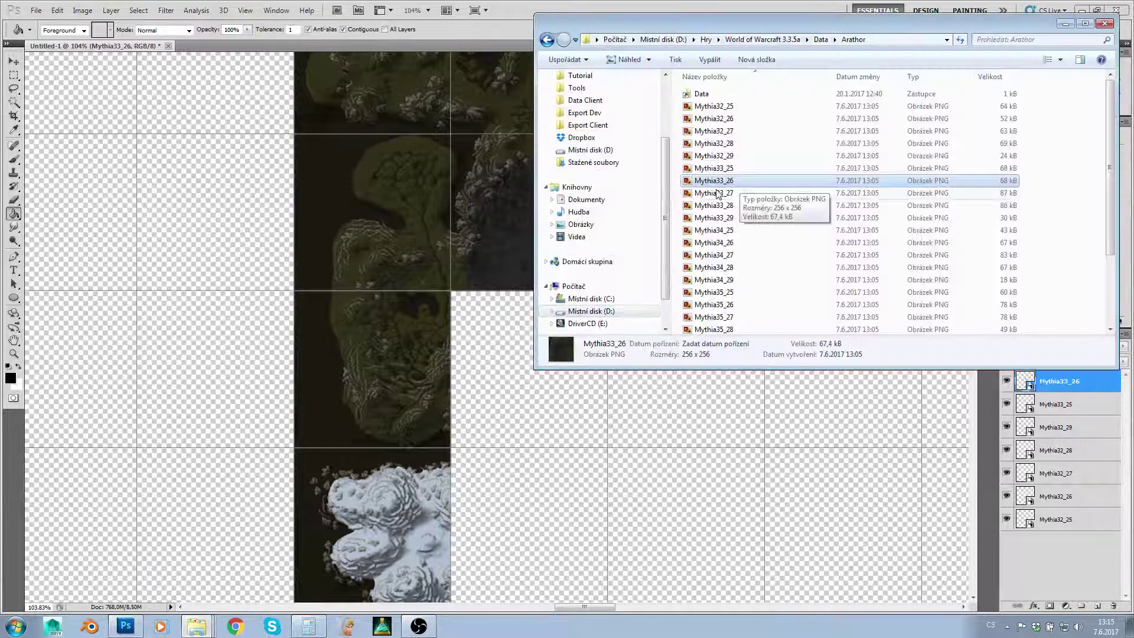
{"action": "left_click_drag", "start_coordinate": [718, 194], "coordinate": [569, 379]}
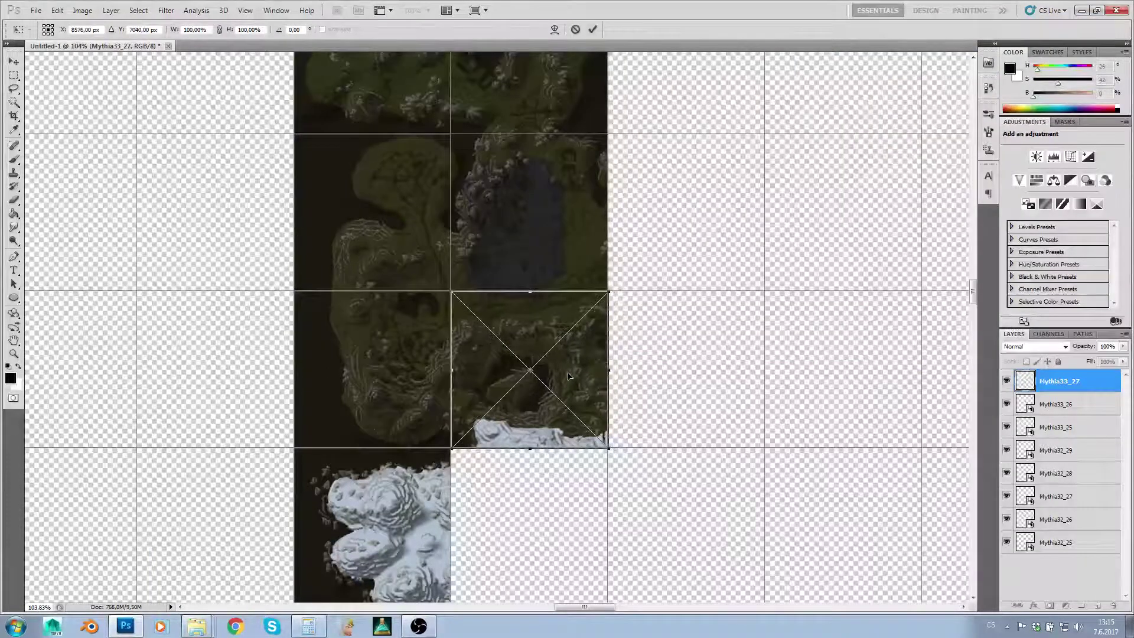
{"action": "key", "text": "Return"}
- Zoom out to the whole tile layout and select the Mythia32_25 layer
{"action": "key", "text": "g"}
{"action": "key", "text": "ctrl+minus"}
{"action": "key", "text": "ctrl+minus"}
{"action": "key", "text": "ctrl+minus"}
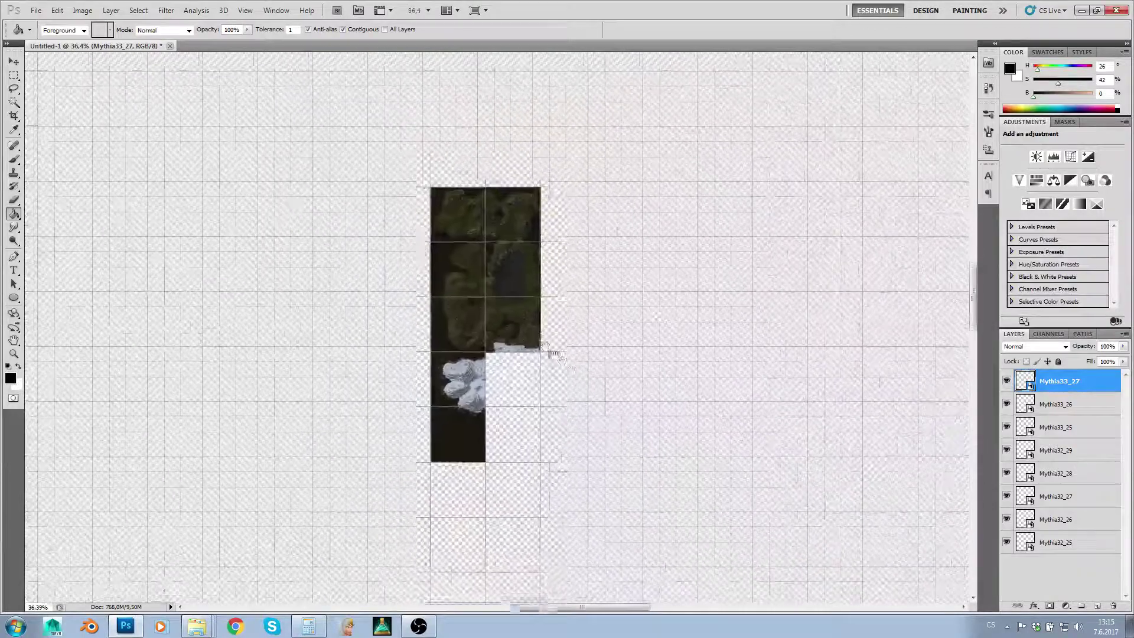
{"action": "left_click_drag", "start_coordinate": [585, 263], "coordinate": [493, 245]}
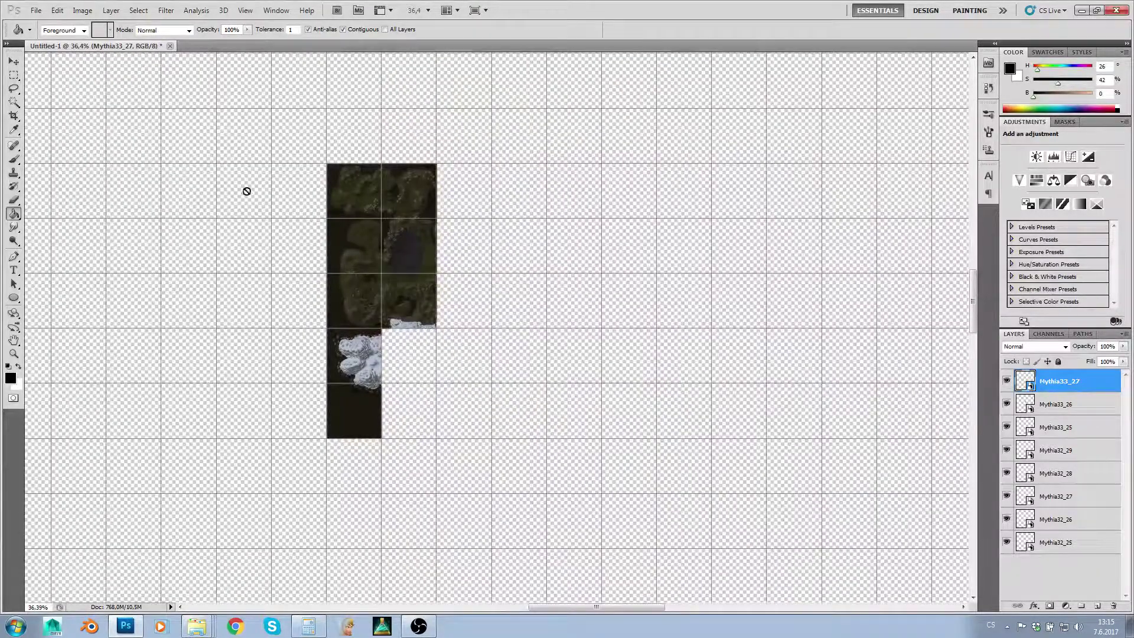
{"action": "left_click_drag", "start_coordinate": [363, 250], "coordinate": [407, 238]}
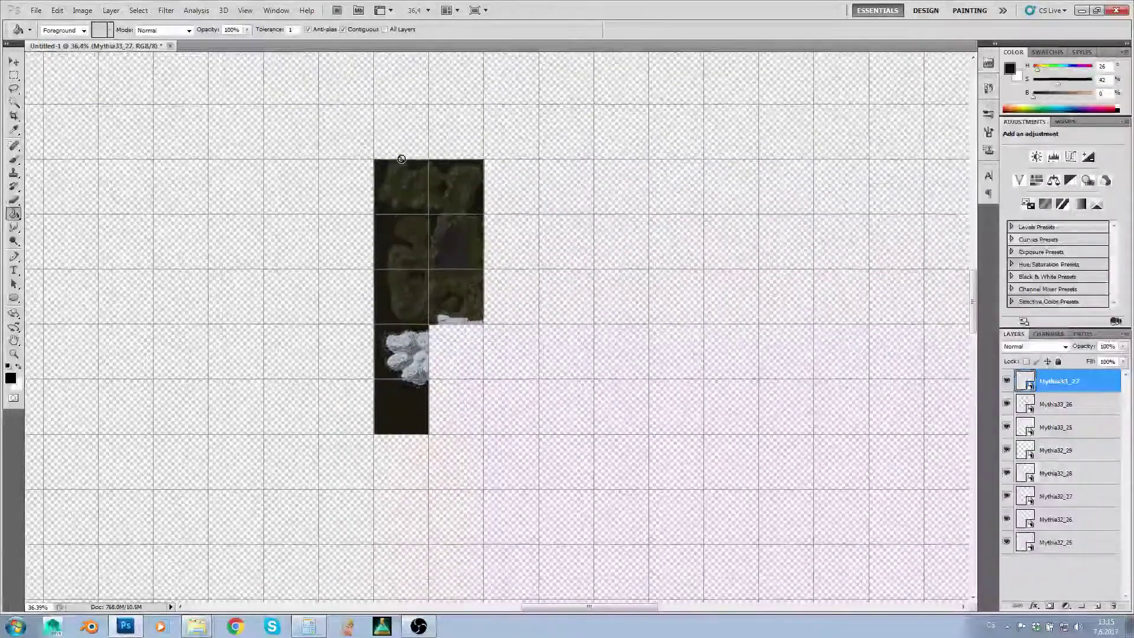
{"action": "left_click", "coordinate": [1033, 538]}
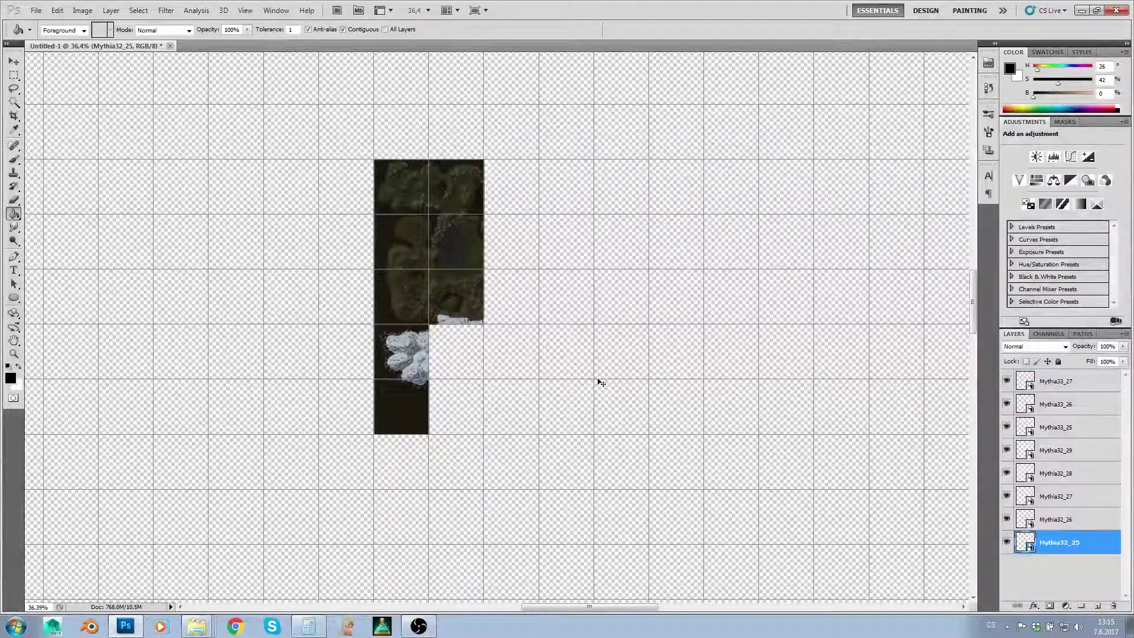
- Create Layer 1, move it beneath Mythia32_25, and fill it with black
{"action": "key", "text": "ctrl+shift+n"}
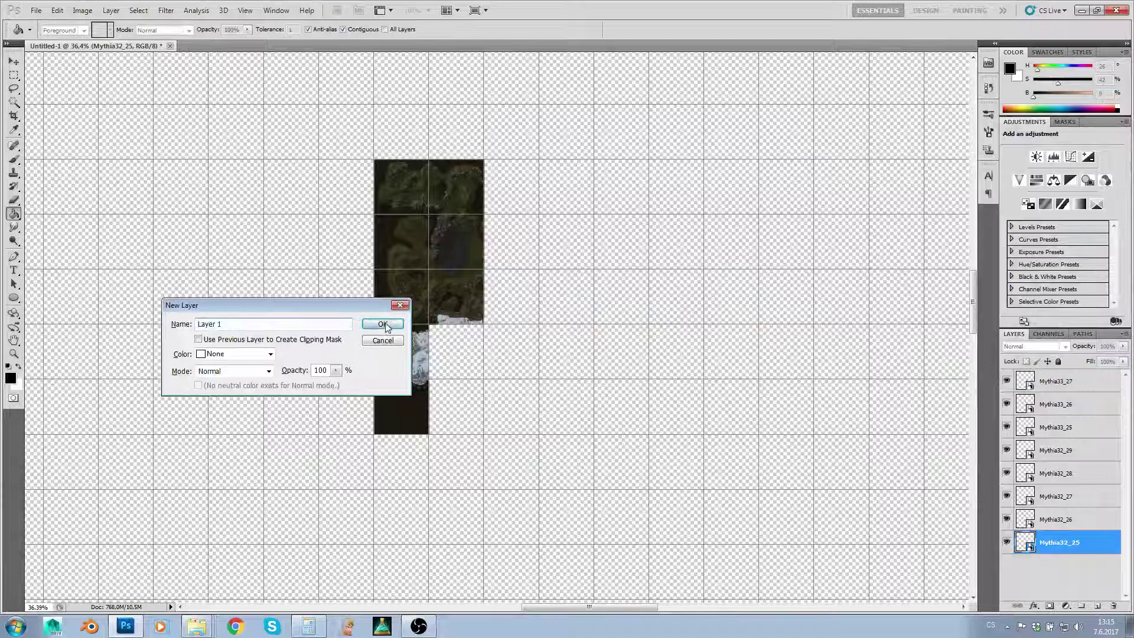
{"action": "left_click", "coordinate": [381, 324]}
{"action": "left_click_drag", "start_coordinate": [1057, 543], "coordinate": [1067, 573]}
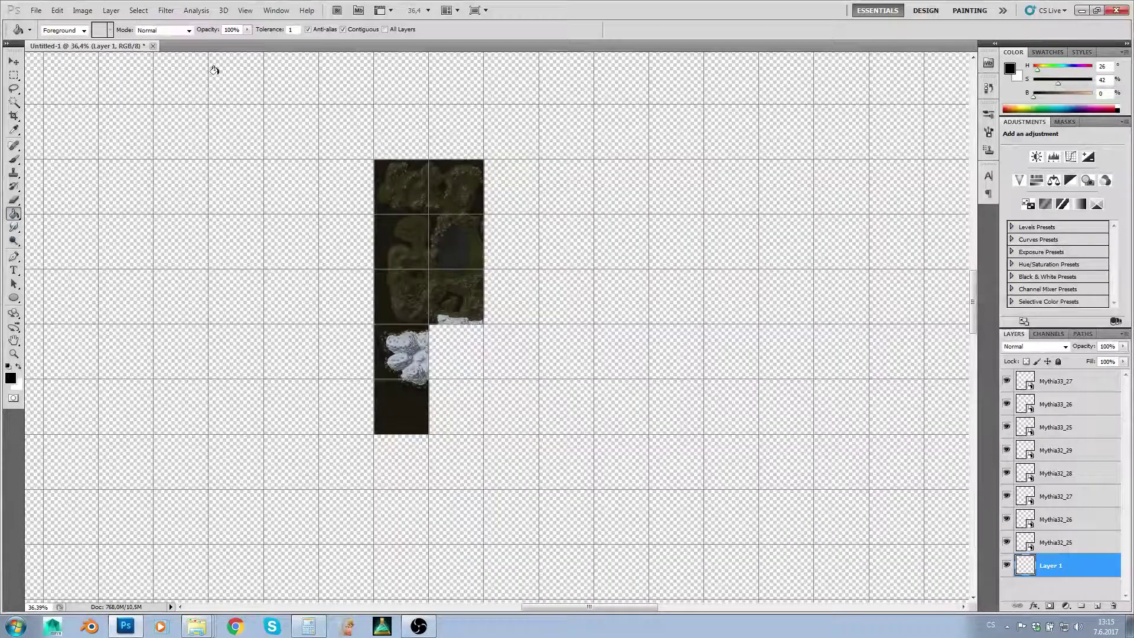
{"action": "left_click", "coordinate": [779, 234]}
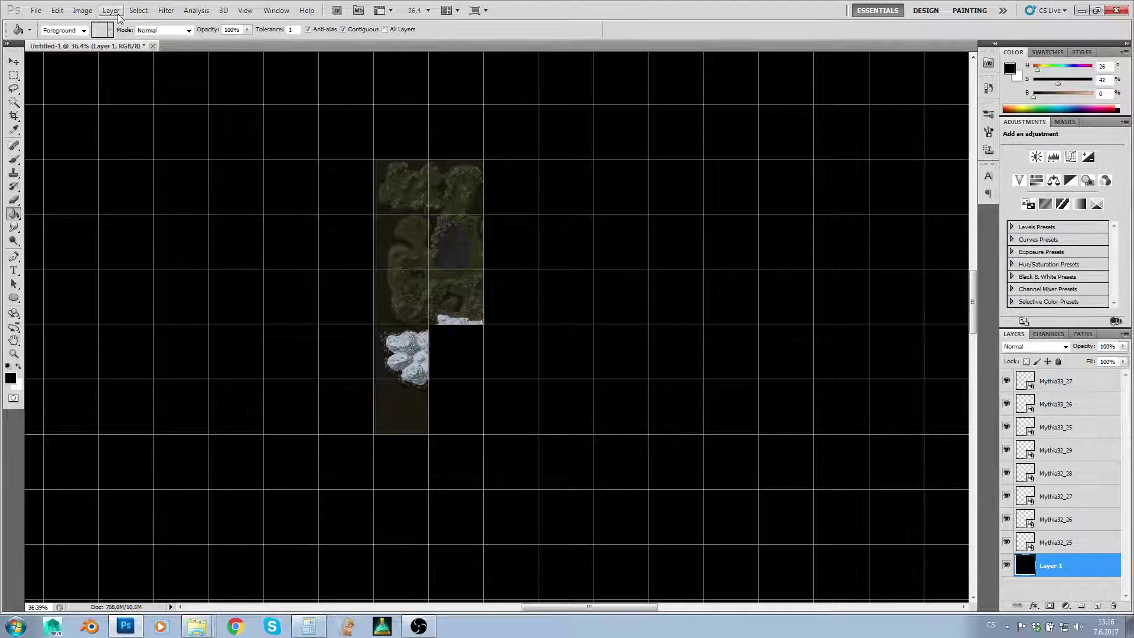
- Turn off the grid with View > Show > Grid
{"action": "left_click", "coordinate": [241, 12]}
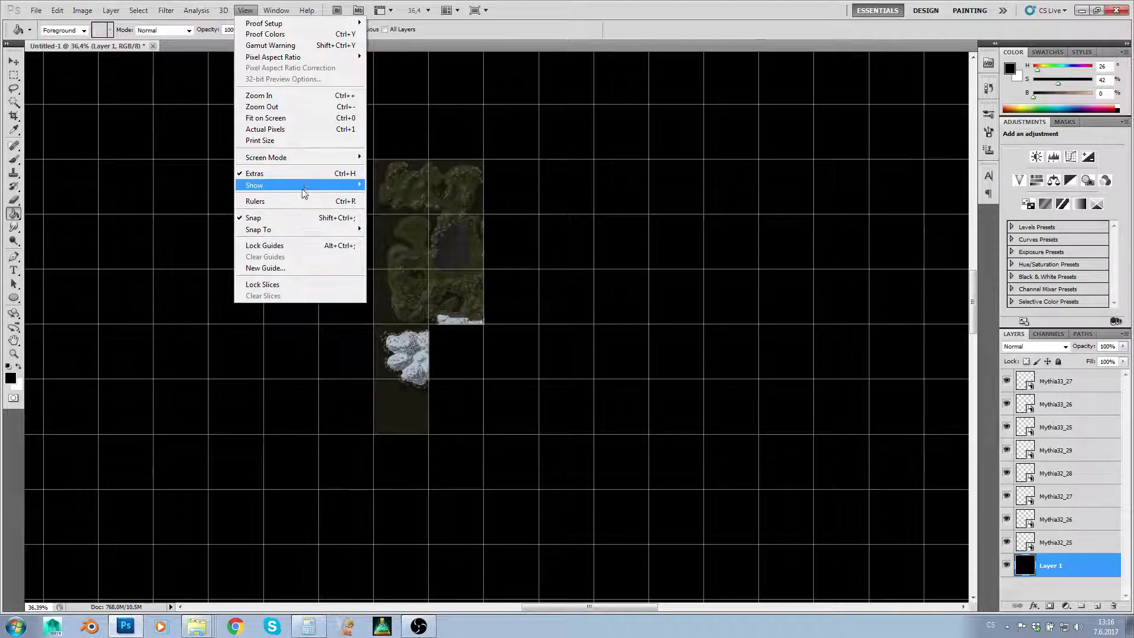
{"action": "mouse_move", "coordinate": [277, 185]}
{"action": "left_click", "coordinate": [403, 218]}
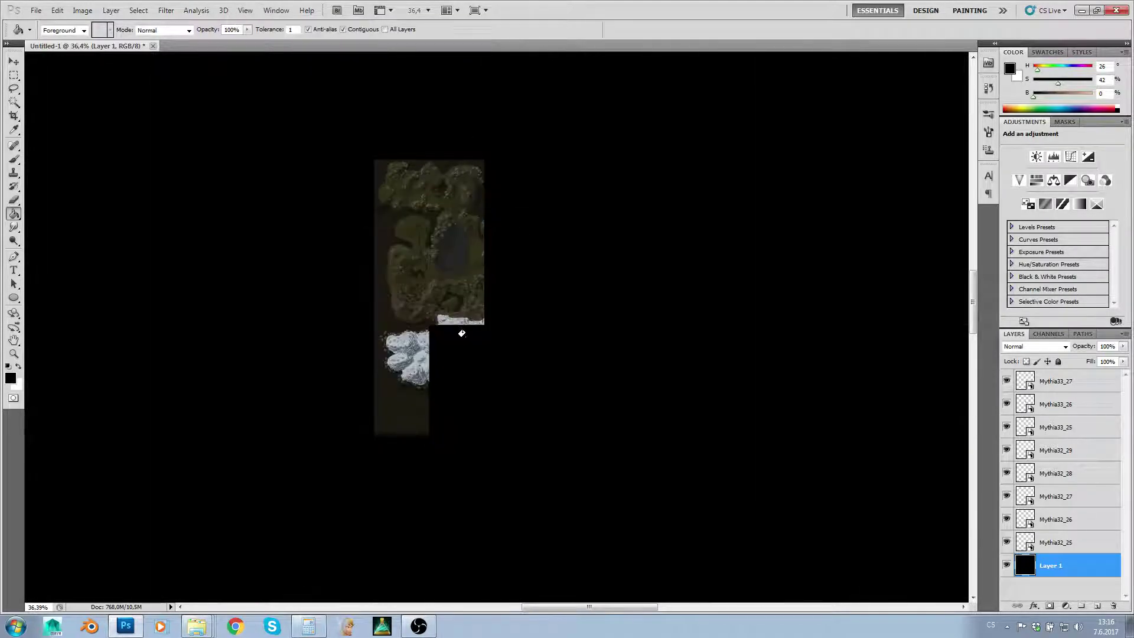
- Zoom and scroll until the whole black map document is visible
{"action": "key", "text": "ctrl+minus"}
{"action": "key", "text": "ctrl+minus"}
{"action": "key", "text": "ctrl+minus"}
{"action": "key", "text": "ctrl+minus"}
{"action": "key", "text": "ctrl+minus"}
{"action": "key", "text": "ctrl+minus"}
{"action": "key", "text": "ctrl+minus"}
{"action": "key", "text": "ctrl+minus"}
{"action": "key", "text": "ctrl+plus"}
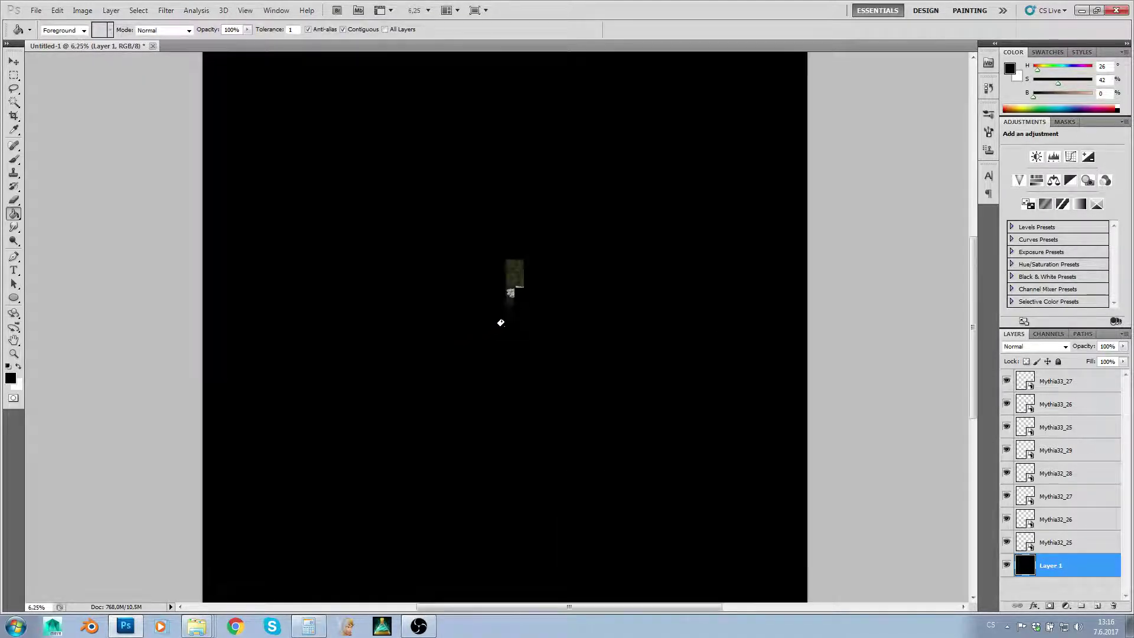
{"action": "left_click_drag", "start_coordinate": [545, 321], "coordinate": [478, 307]}
{"action": "scroll", "coordinate": [478, 256], "scroll_direction": "up", "scroll_amount": 5}
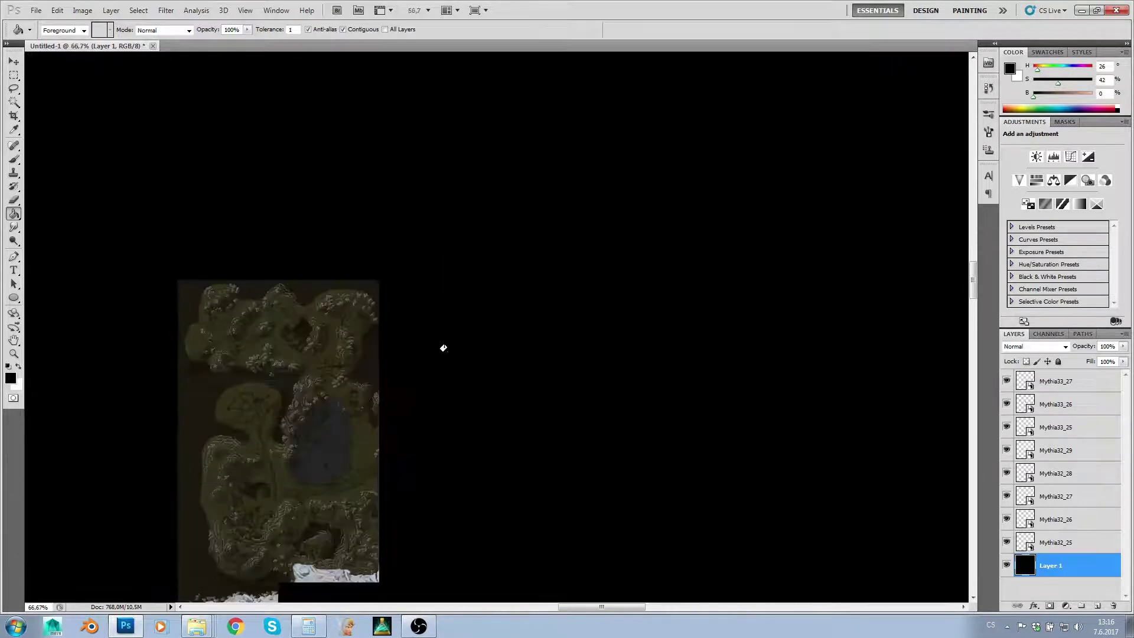
{"action": "scroll", "coordinate": [444, 348], "scroll_direction": "down", "scroll_amount": 3}
{"action": "scroll", "coordinate": [445, 345], "scroll_direction": "down", "scroll_amount": 5}
{"action": "scroll", "coordinate": [445, 345], "scroll_direction": "up", "scroll_amount": 1}
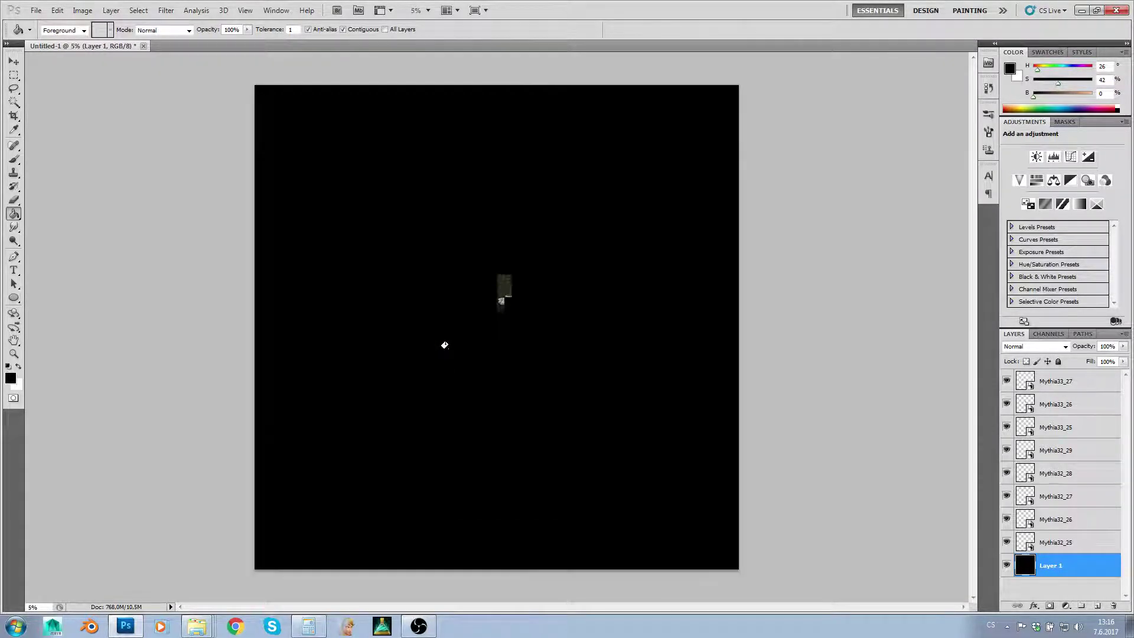
- Enter 8192 × 8192 px as the width and height in Image Size
{"action": "key", "text": "ctrl+alt+i"}
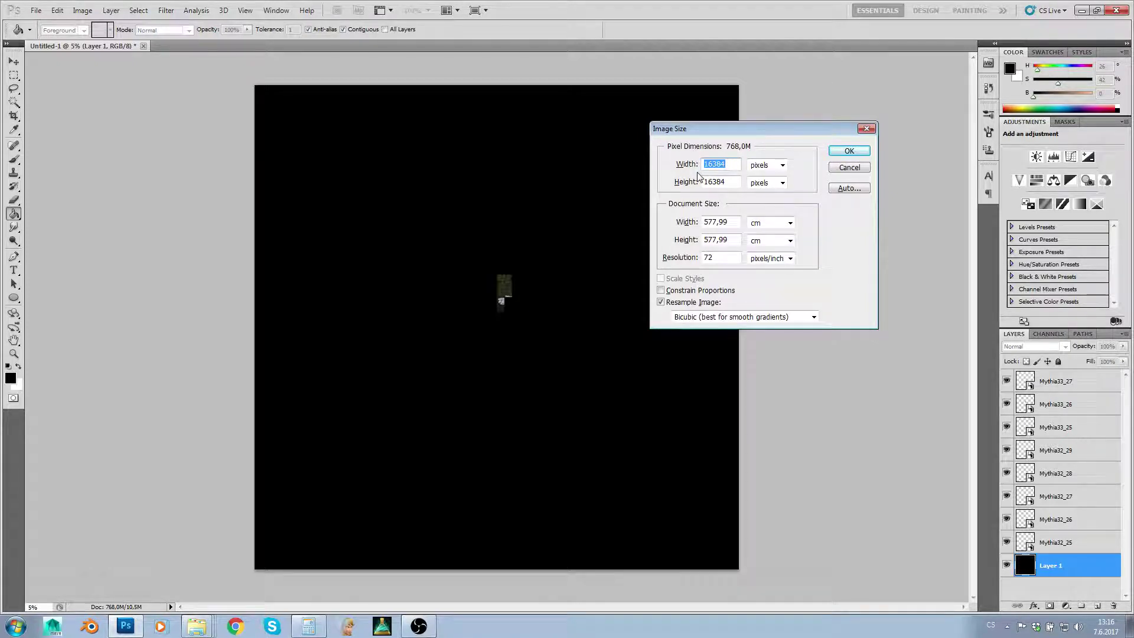
{"action": "type", "text": "8192"}
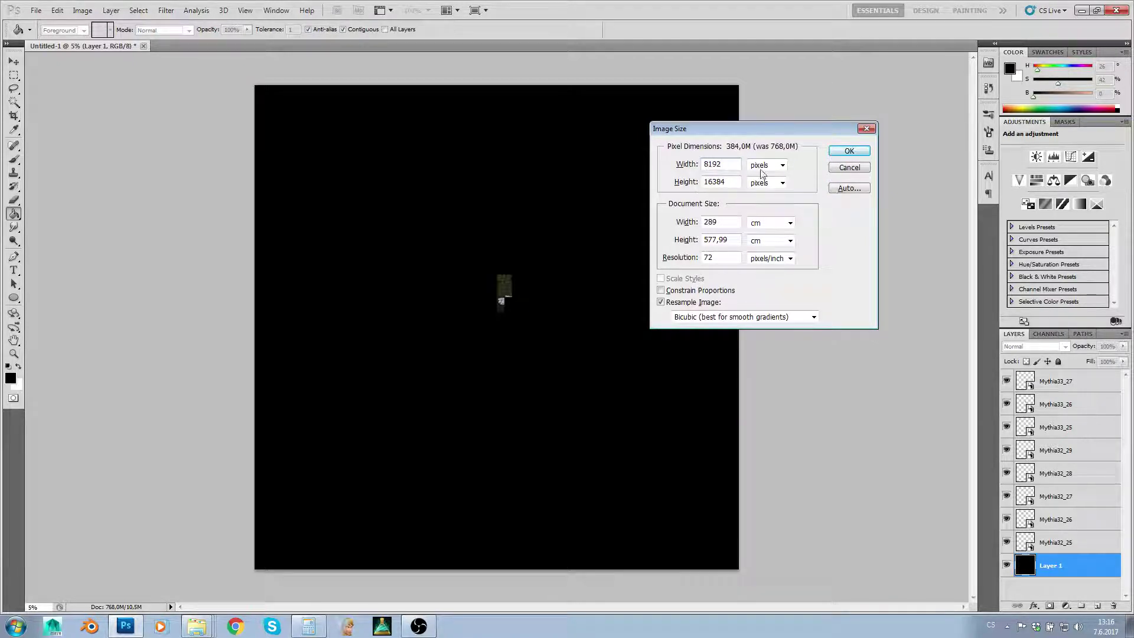
{"action": "double_click", "coordinate": [731, 185]}
{"action": "type", "text": "8192"}
- Check the dimensions of existing map 0 in the LightMapper maps folder
{"action": "right_click", "coordinate": [197, 626]}
{"action": "left_click", "coordinate": [189, 579]}
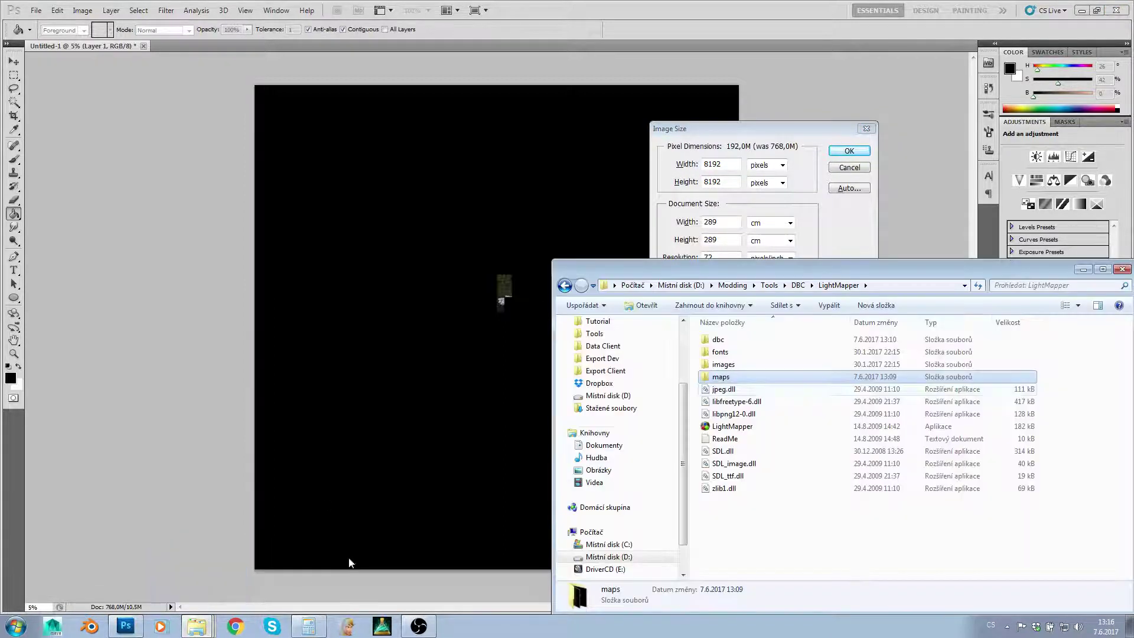
{"action": "double_click", "coordinate": [786, 377]}
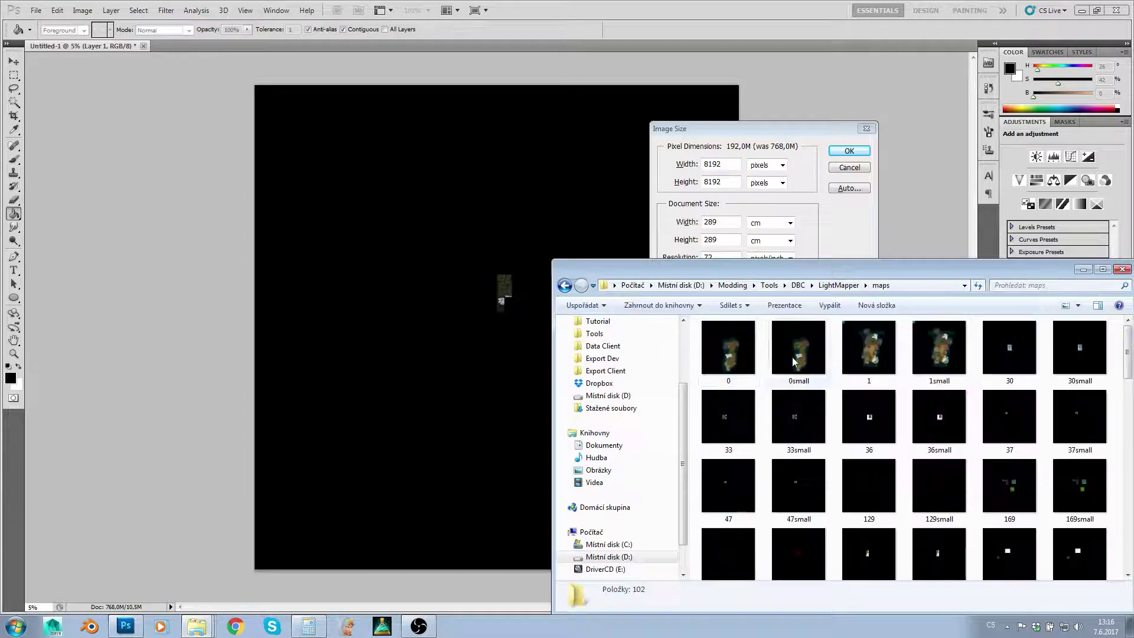
{"action": "left_click", "coordinate": [725, 357]}
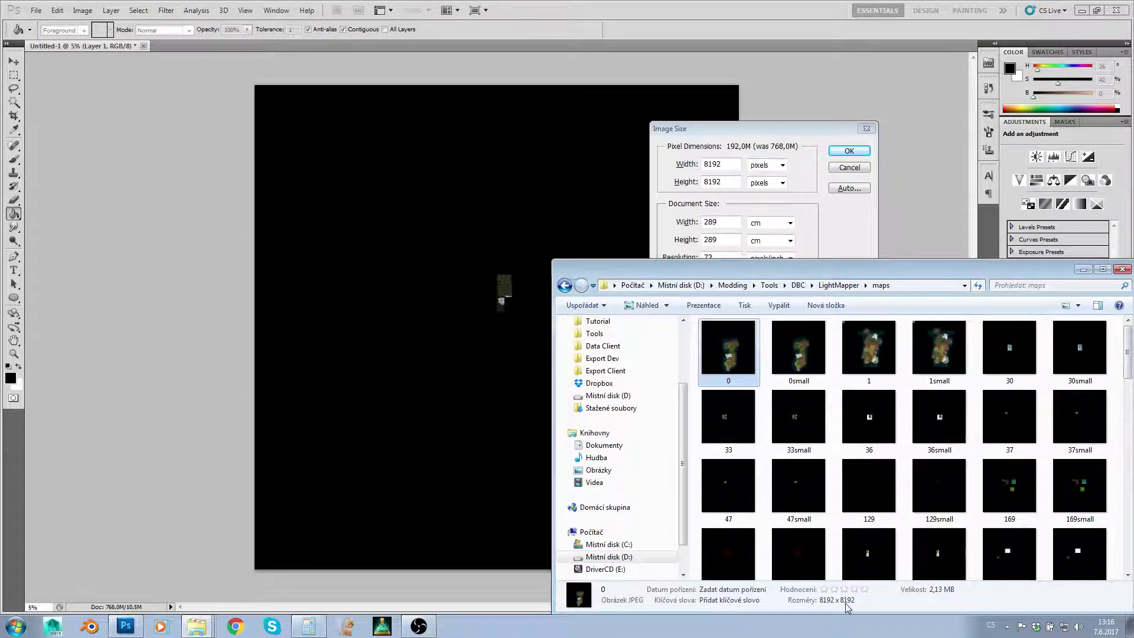
- Apply the 8192 × 8192 px image size to the map document
{"action": "left_click", "coordinate": [849, 152]}
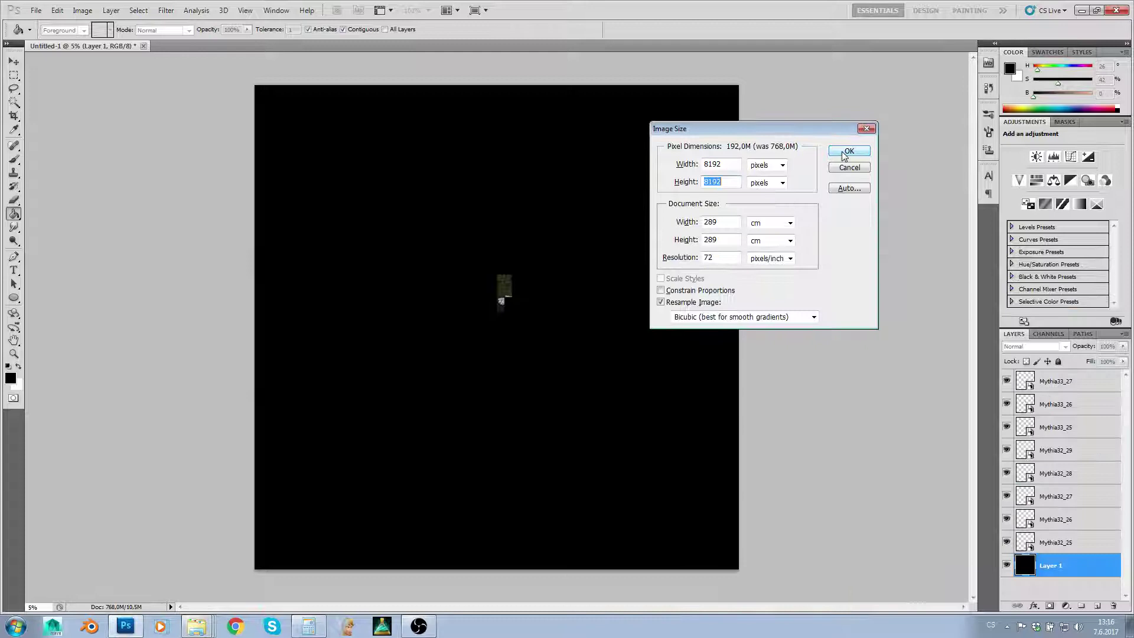
{"action": "left_click", "coordinate": [841, 152]}
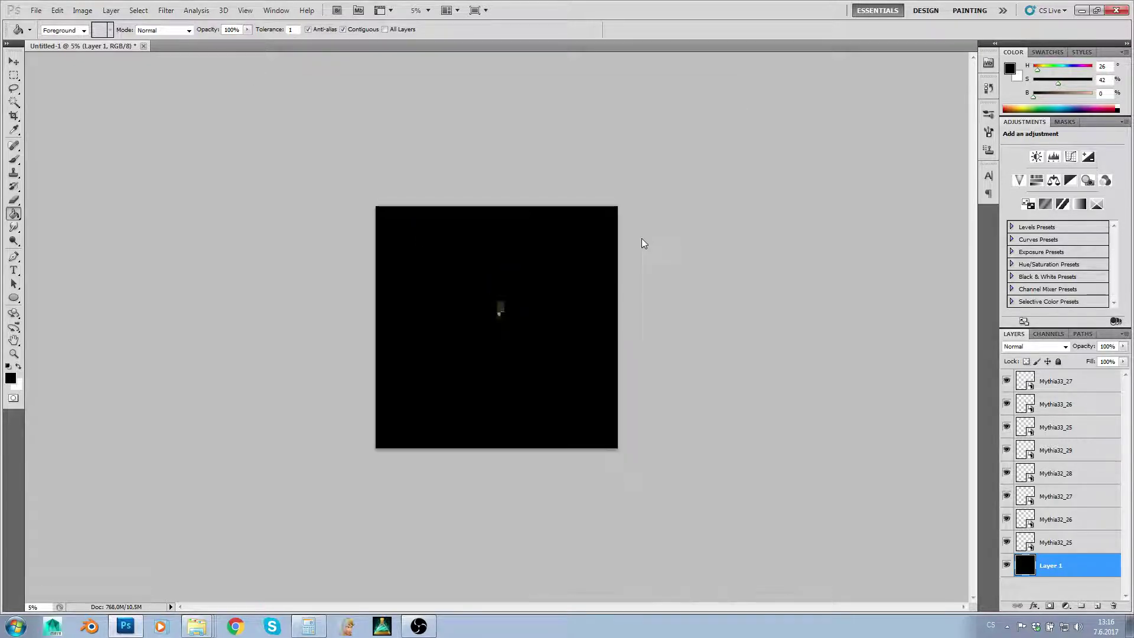
- Save the map as JPEG '726' in the maps folder at quality 8
{"action": "key", "text": "ctrl+s"}
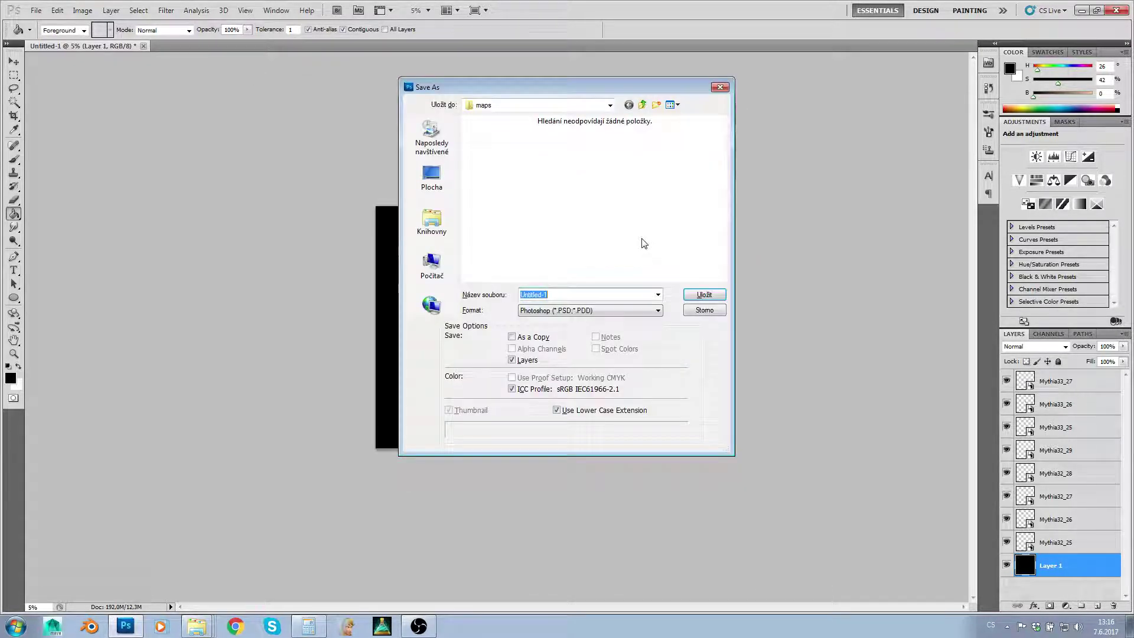
{"action": "left_click", "coordinate": [543, 315]}
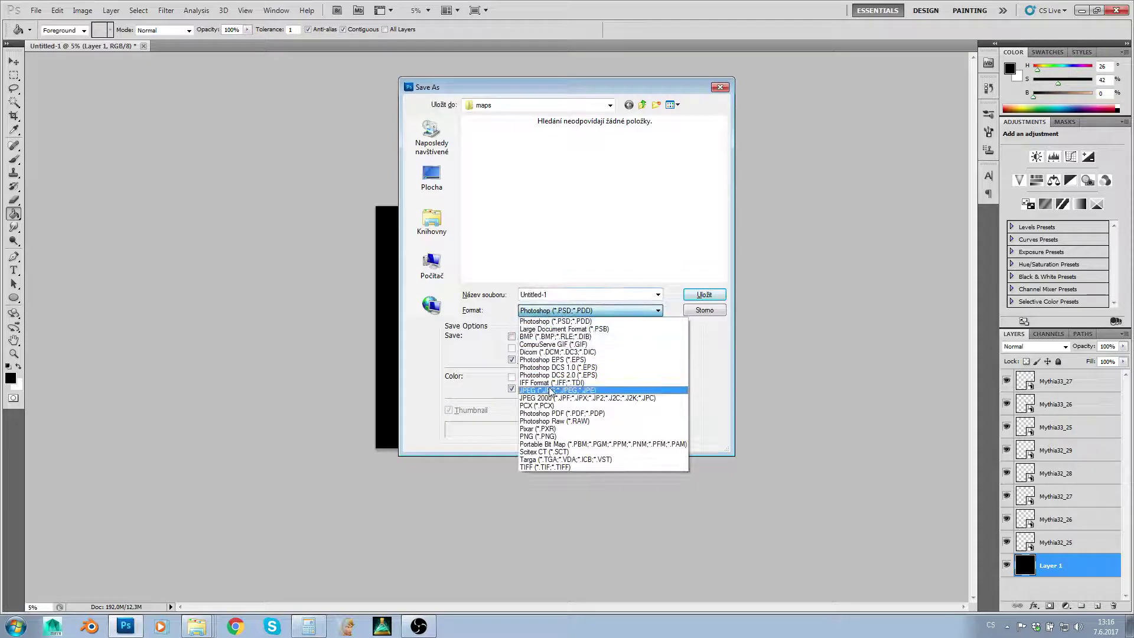
{"action": "left_click", "coordinate": [530, 391]}
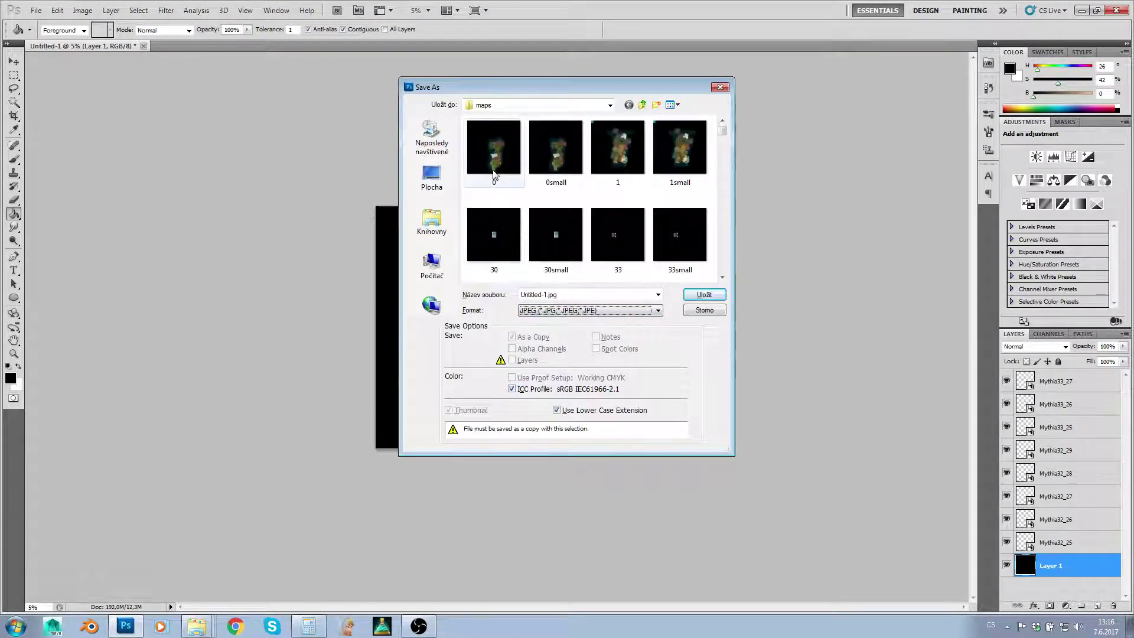
{"action": "left_click", "coordinate": [479, 105]}
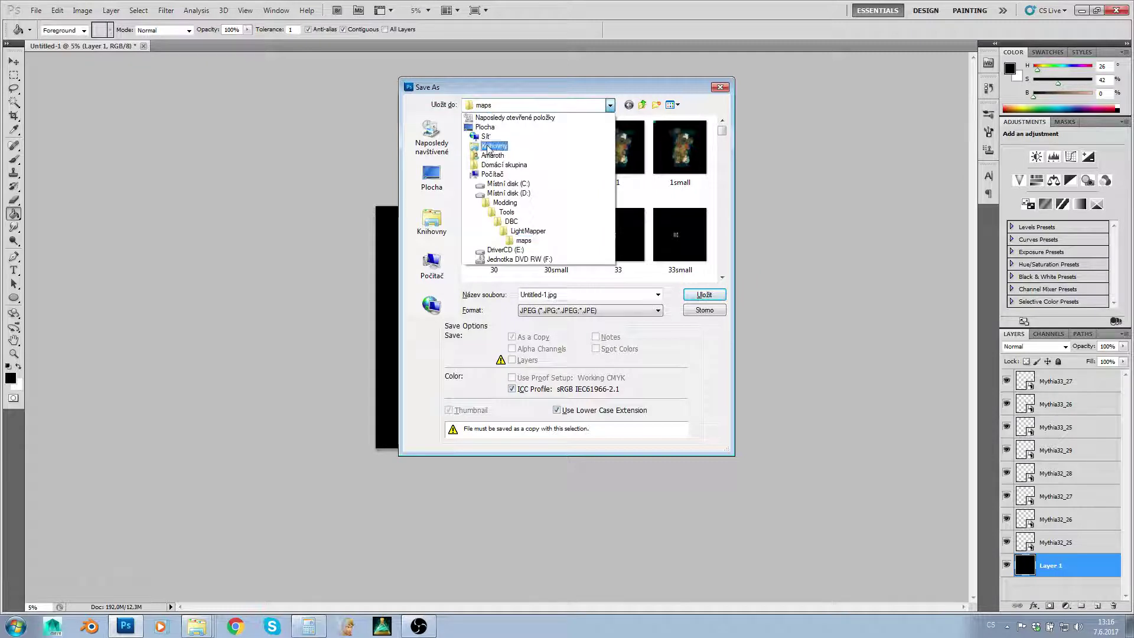
{"action": "left_click", "coordinate": [512, 109]}
{"action": "scroll", "coordinate": [591, 224], "scroll_direction": "down", "scroll_amount": 15}
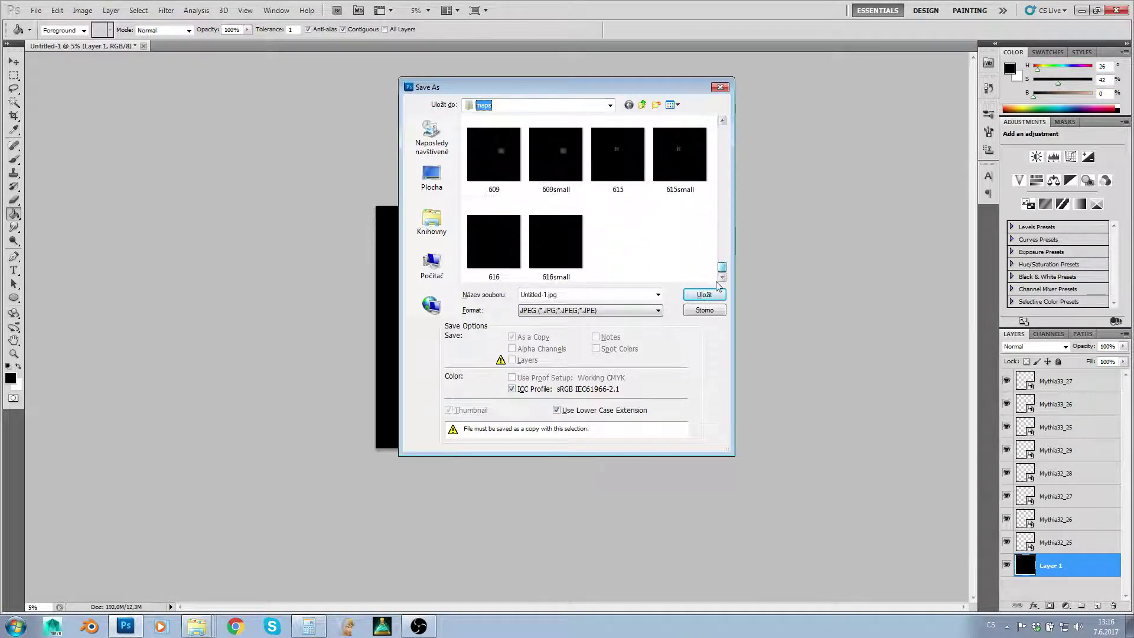
{"action": "left_click", "coordinate": [574, 295]}
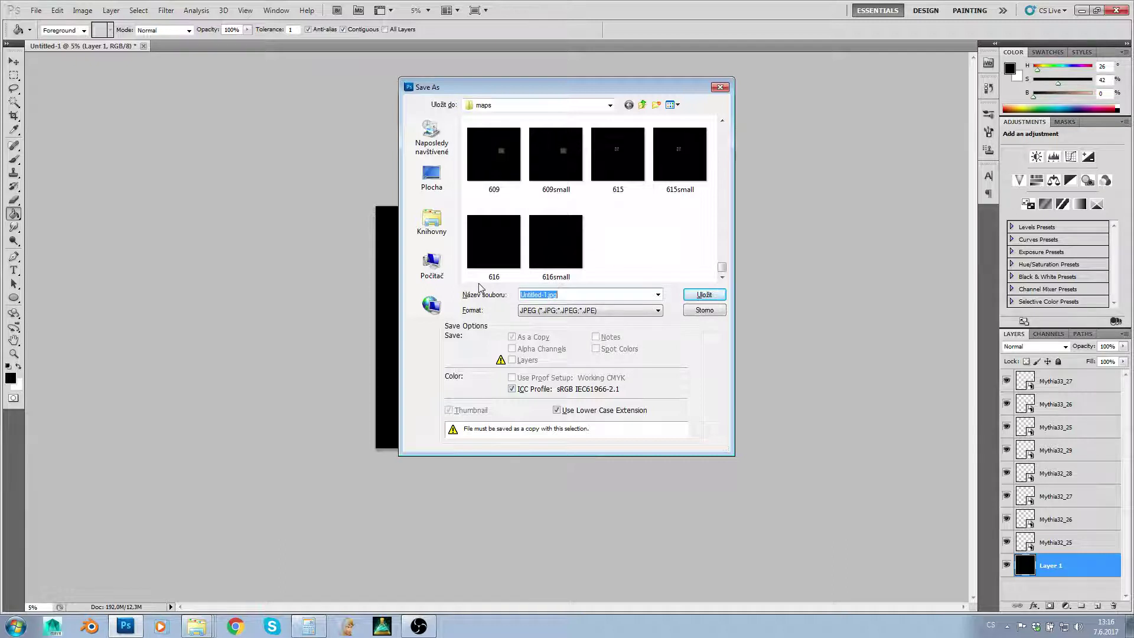
{"action": "type", "text": "726"}
{"action": "left_click", "coordinate": [700, 295]}
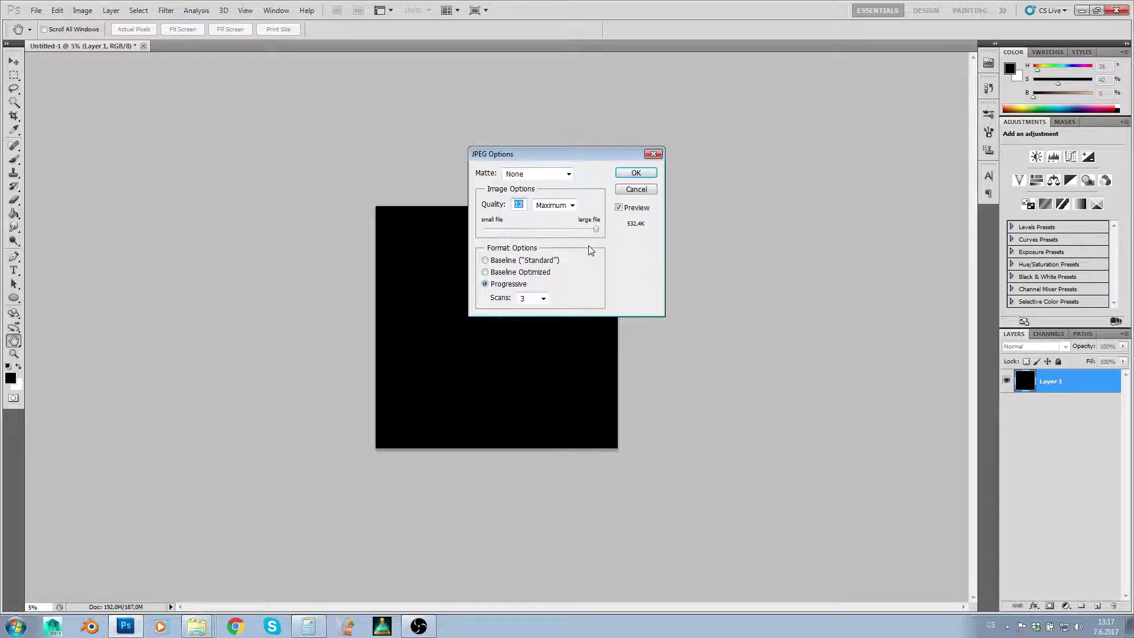
{"action": "type", "text": "8"}
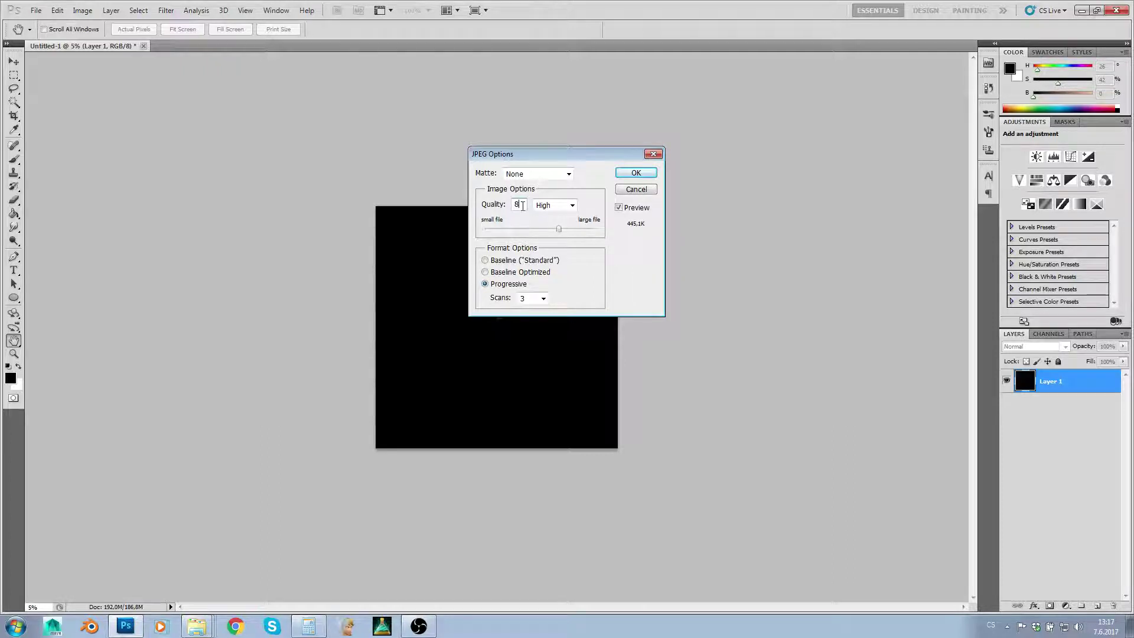
{"action": "left_click", "coordinate": [635, 173]}
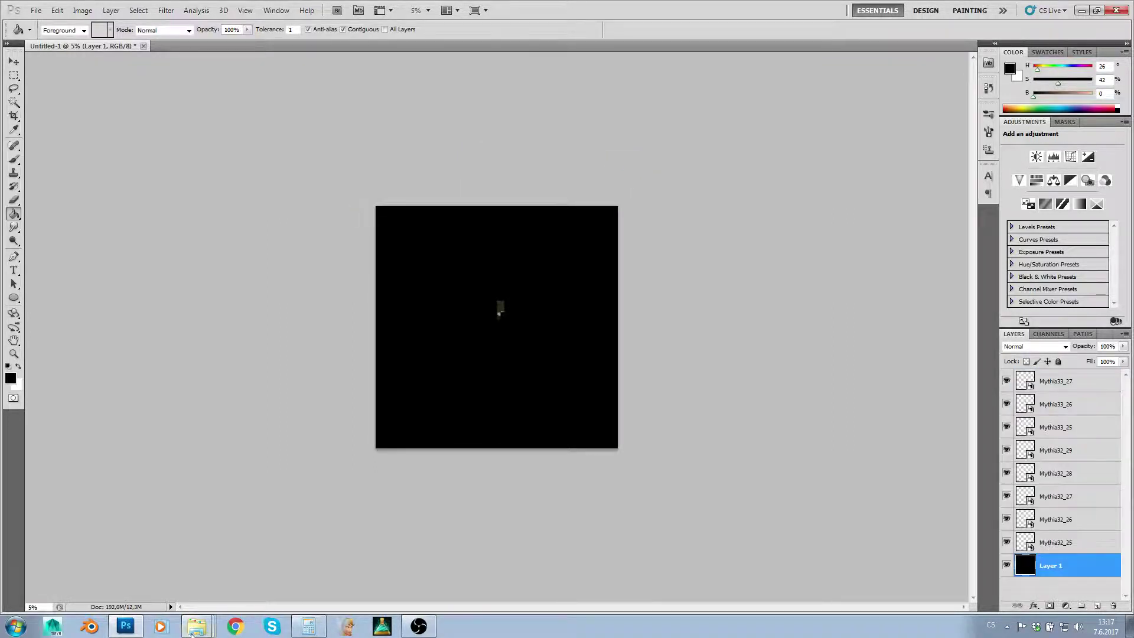
- Verify 726 is 8192 × 8192 and 609small is 200 × 200, then return to Photoshop
{"action": "mouse_move", "coordinate": [191, 634]}
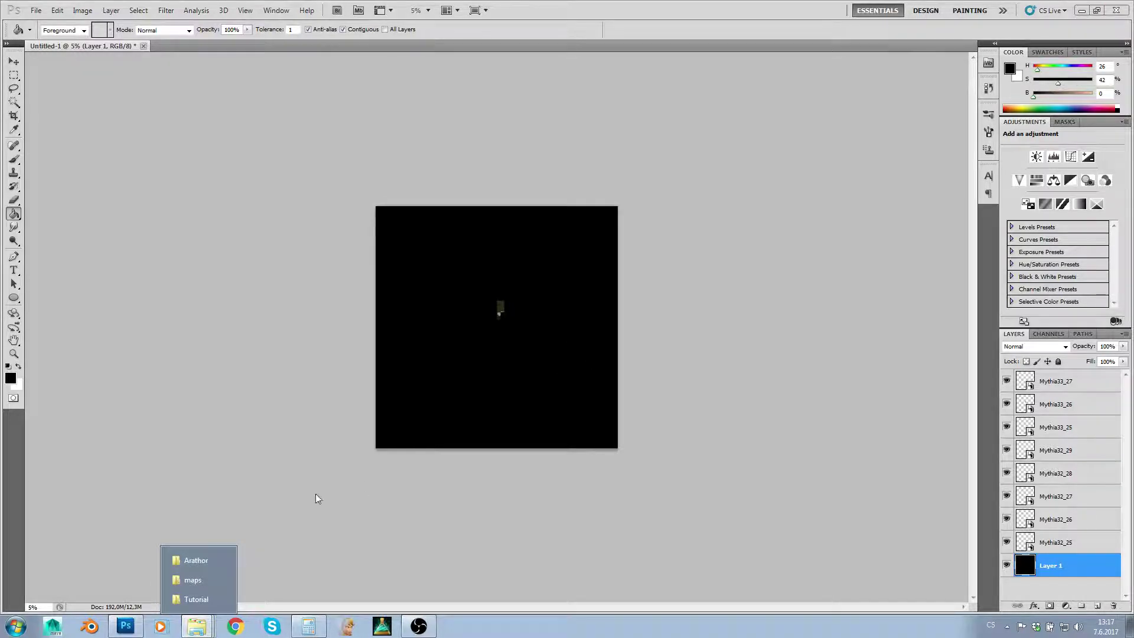
{"action": "left_click", "coordinate": [196, 561]}
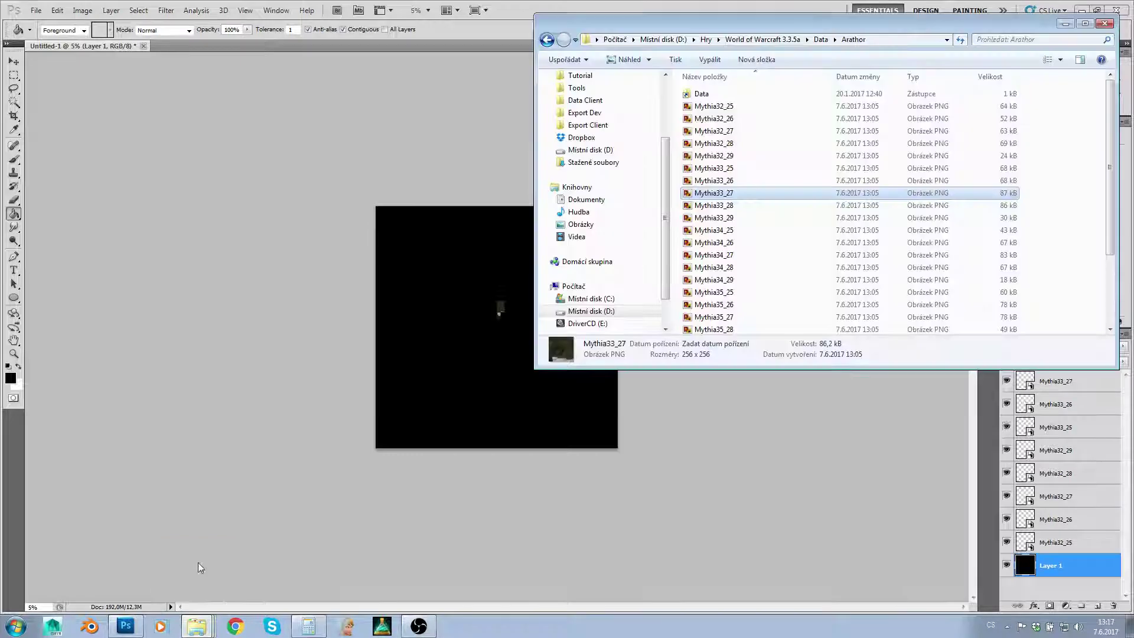
{"action": "left_click", "coordinate": [201, 630]}
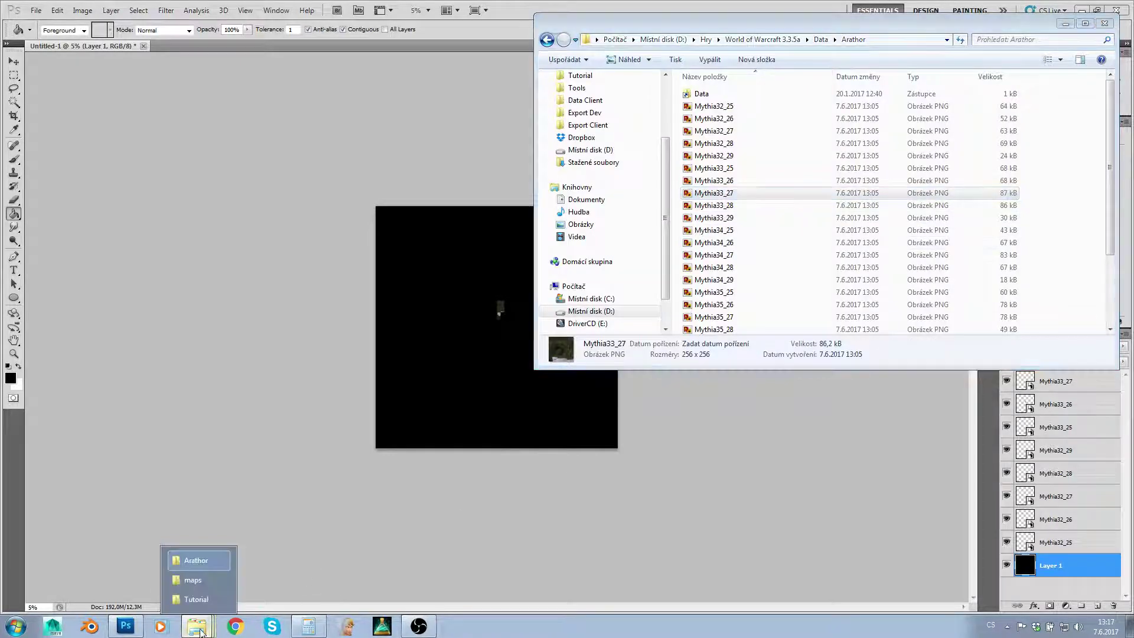
{"action": "left_click", "coordinate": [205, 588]}
{"action": "scroll", "coordinate": [825, 517], "scroll_direction": "down", "scroll_amount": 10}
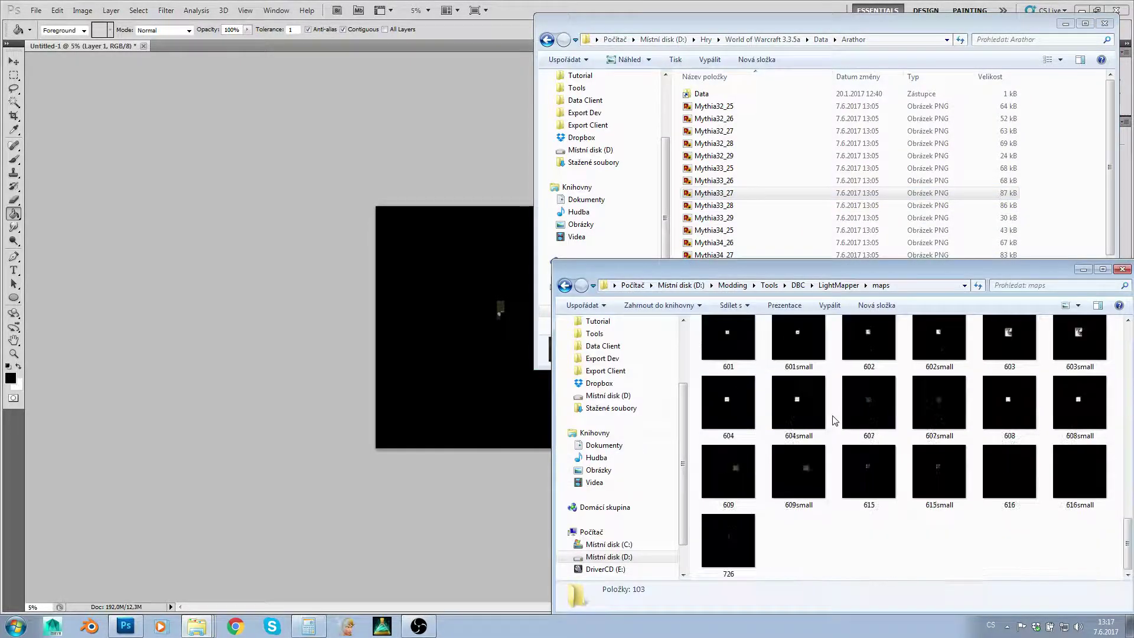
{"action": "left_click", "coordinate": [725, 571]}
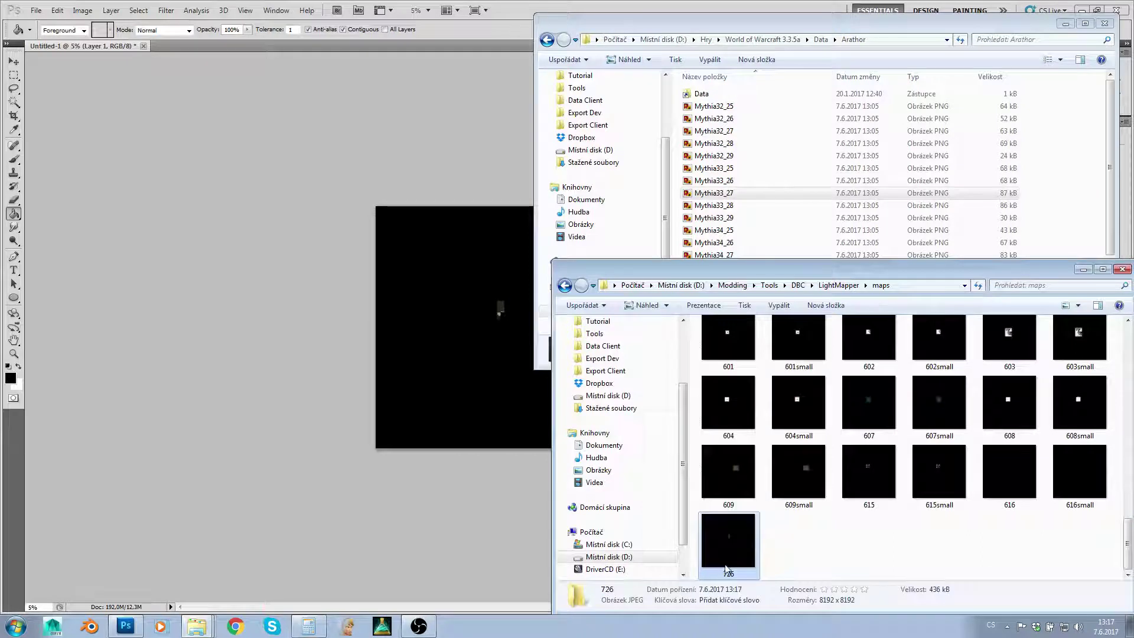
{"action": "left_click", "coordinate": [810, 484]}
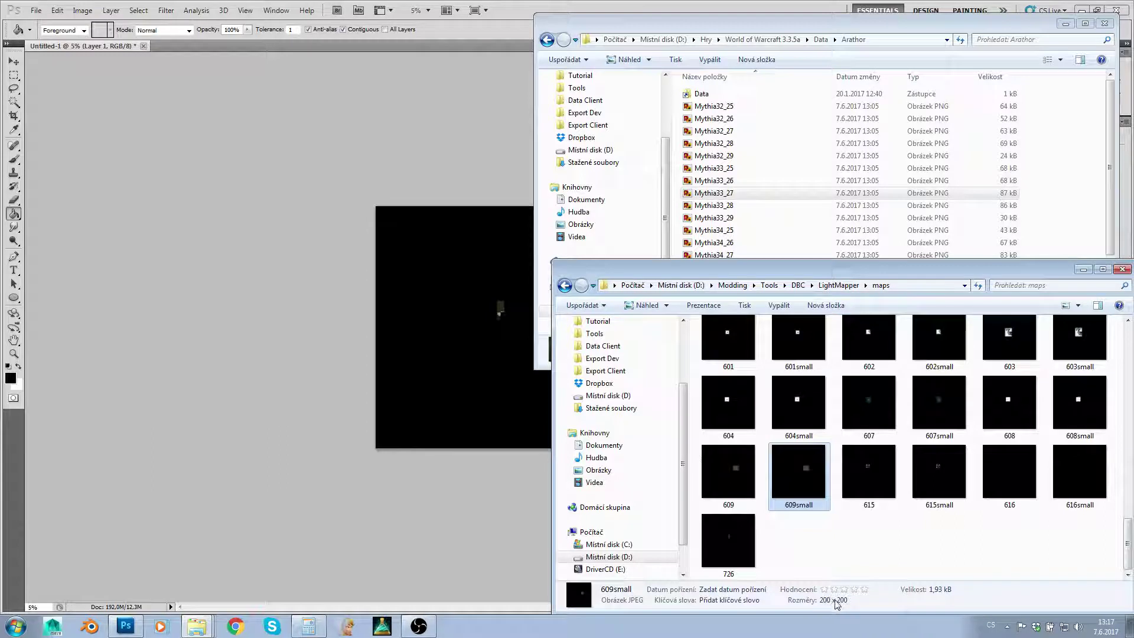
{"action": "left_click", "coordinate": [501, 9]}
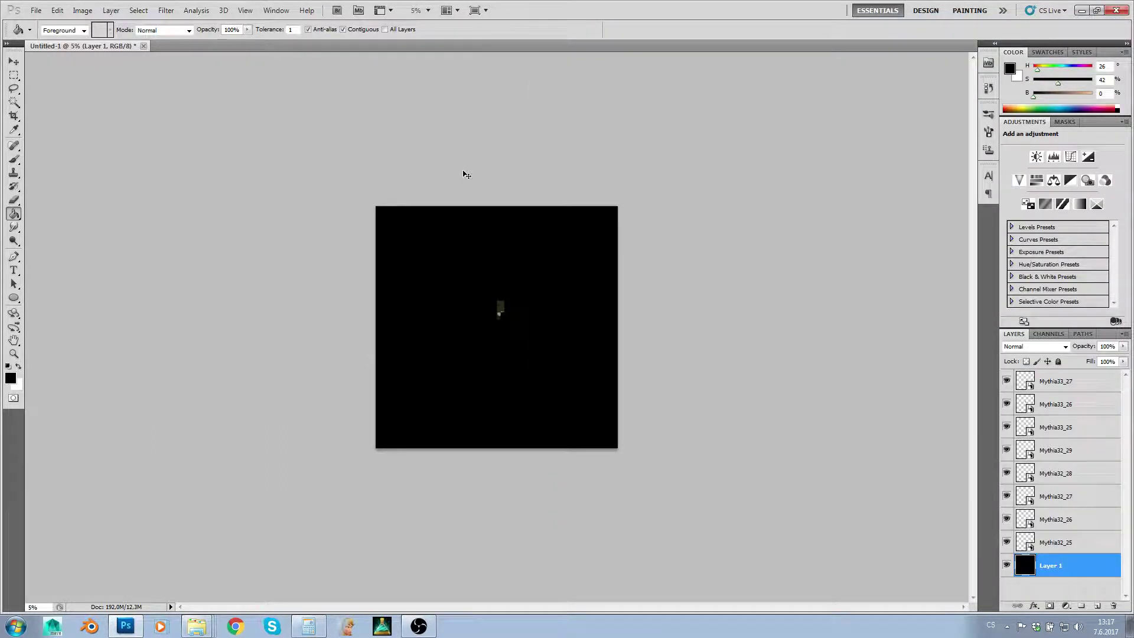
- Resize the map image to 200 × 200 pixels
{"action": "key", "text": "ctrl+alt+i"}
{"action": "type", "text": "200"}
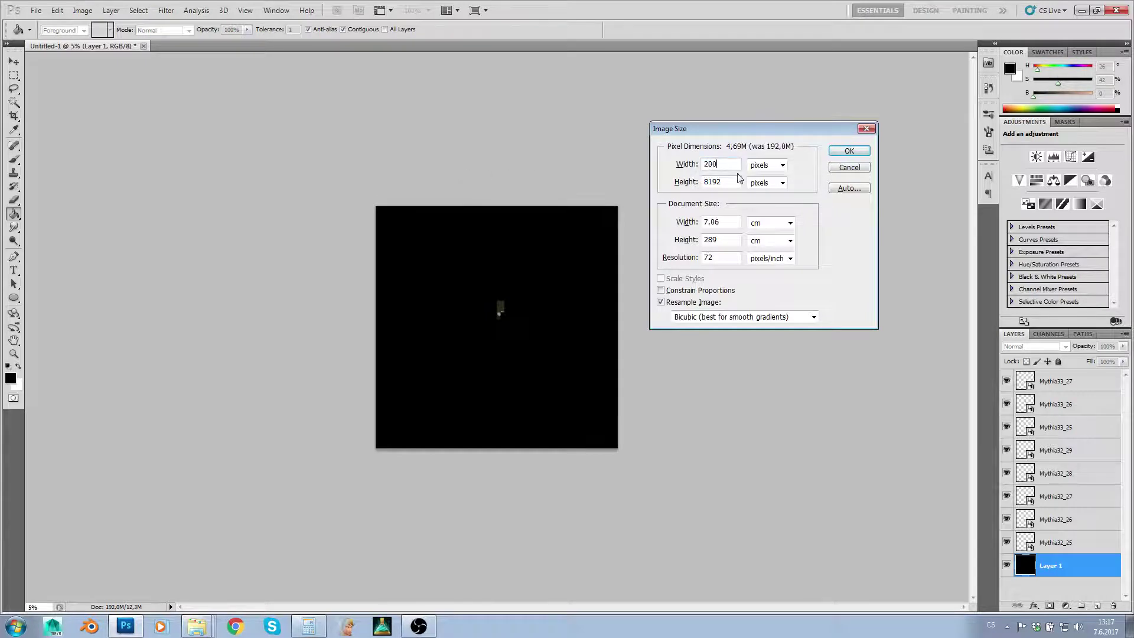
{"action": "double_click", "coordinate": [734, 185]}
{"action": "type", "text": "200"}
{"action": "left_click", "coordinate": [849, 152]}
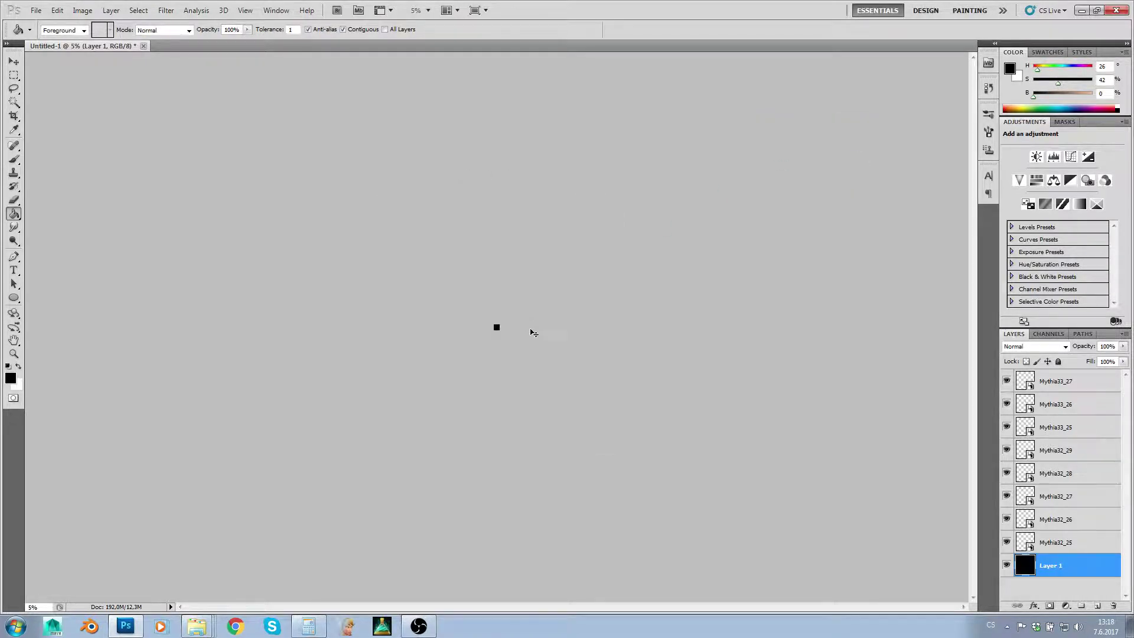
- Save it as a JPEG named 726small in the maps folder at maximum quality 12
{"action": "key", "text": "ctrl+shift+s"}
{"action": "left_click", "coordinate": [548, 310]}
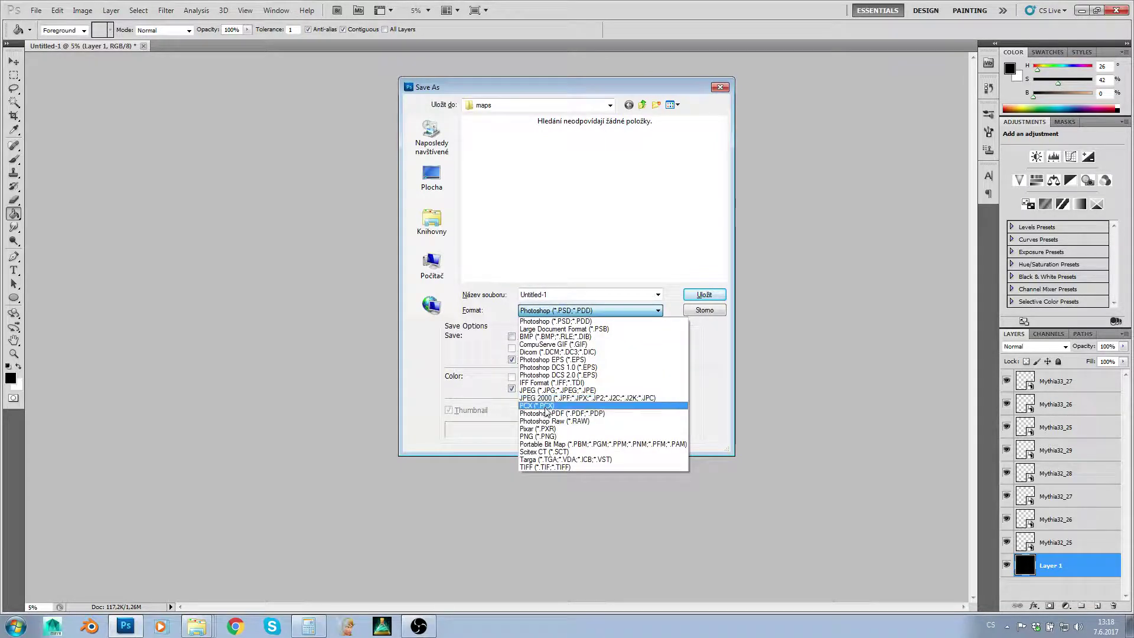
{"action": "left_click", "coordinate": [564, 390]}
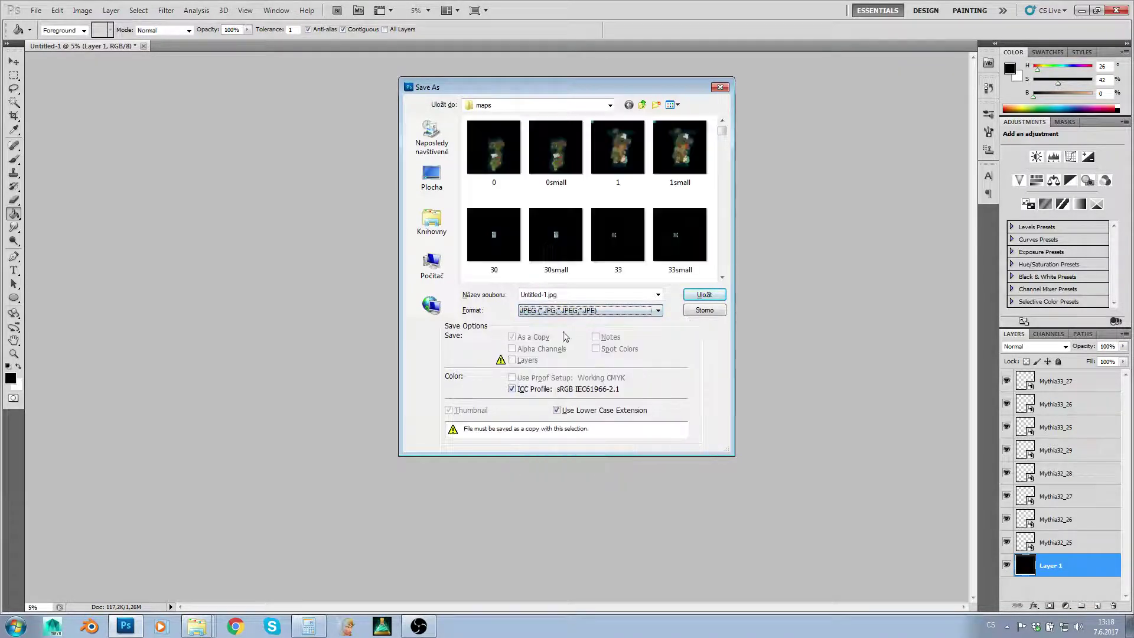
{"action": "left_click_drag", "start_coordinate": [722, 131], "coordinate": [738, 297]}
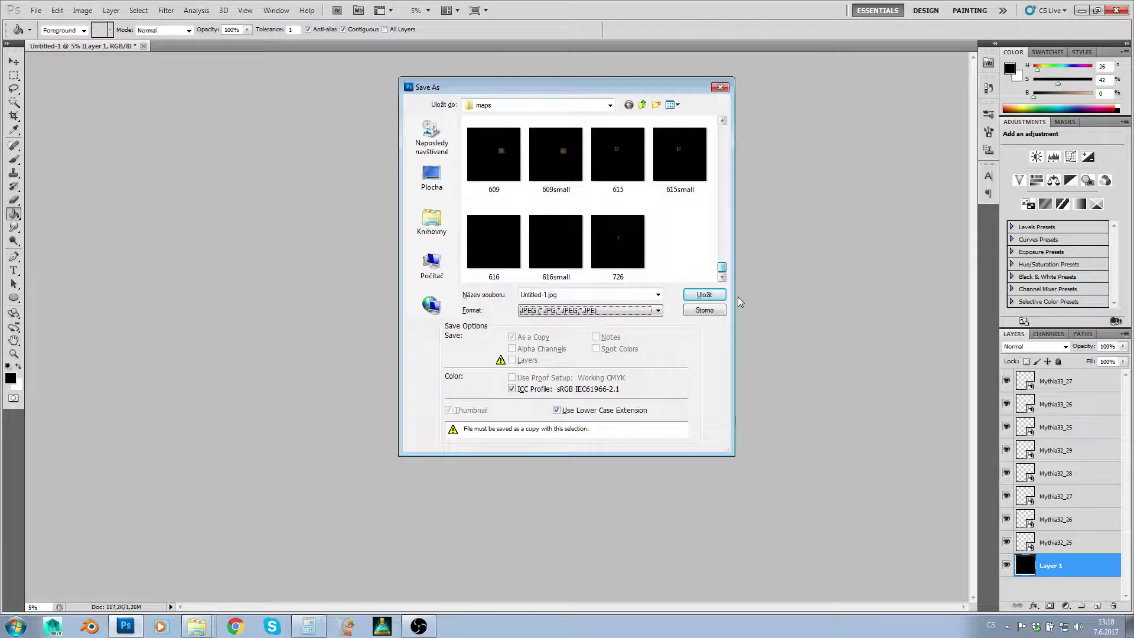
{"action": "left_click", "coordinate": [618, 247]}
{"action": "left_click", "coordinate": [555, 294]}
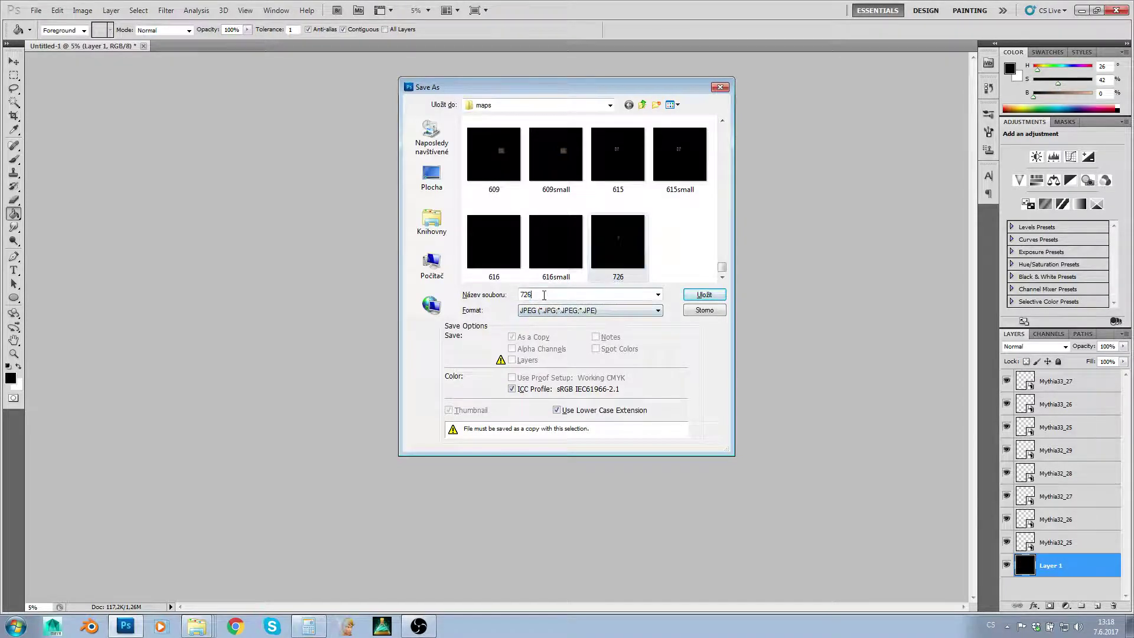
{"action": "type", "text": "small"}
{"action": "left_click", "coordinate": [703, 295]}
{"action": "left_click_drag", "start_coordinate": [558, 228], "coordinate": [588, 230]}
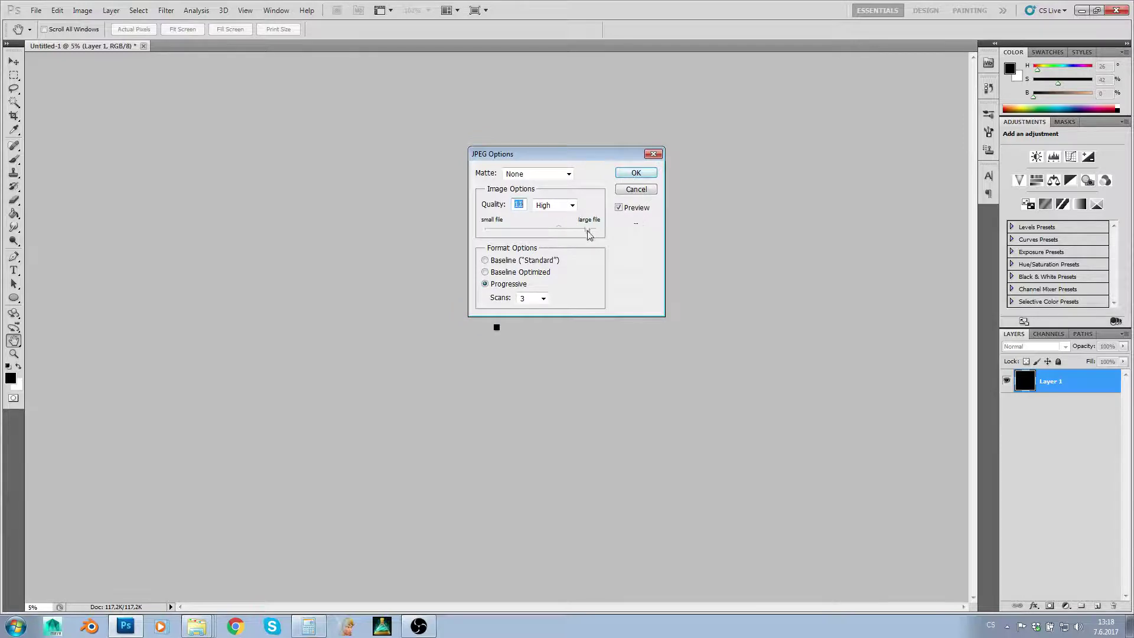
{"action": "left_click", "coordinate": [636, 172]}
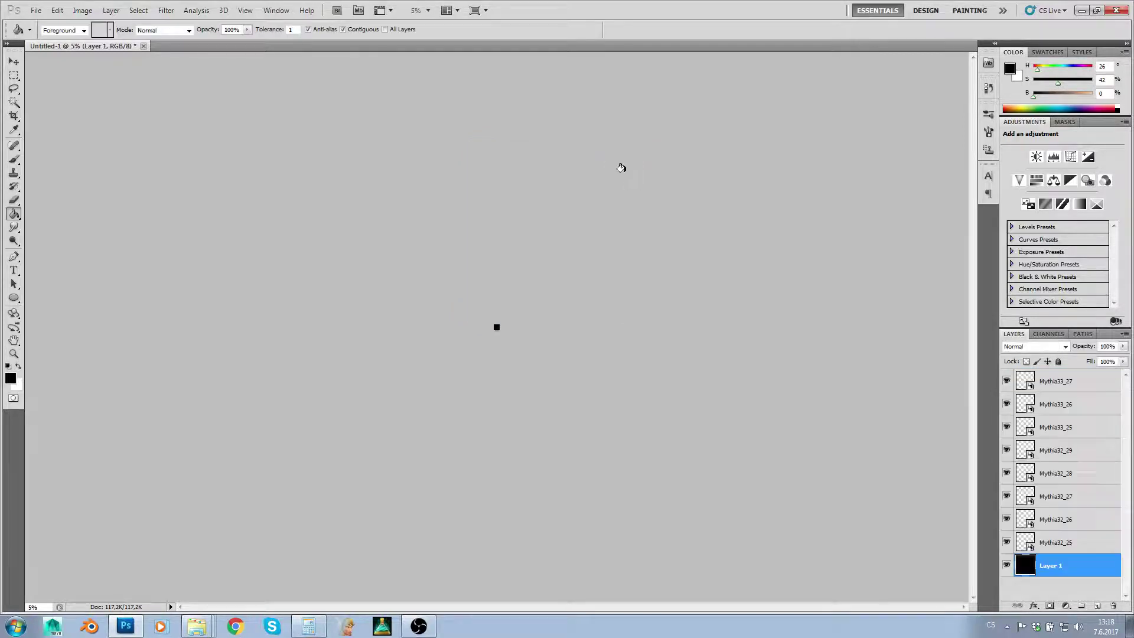
- Minimize Photoshop and confirm 726small now sits in the maps folder
{"action": "left_click", "coordinate": [1082, 10]}
{"action": "left_click", "coordinate": [811, 550]}
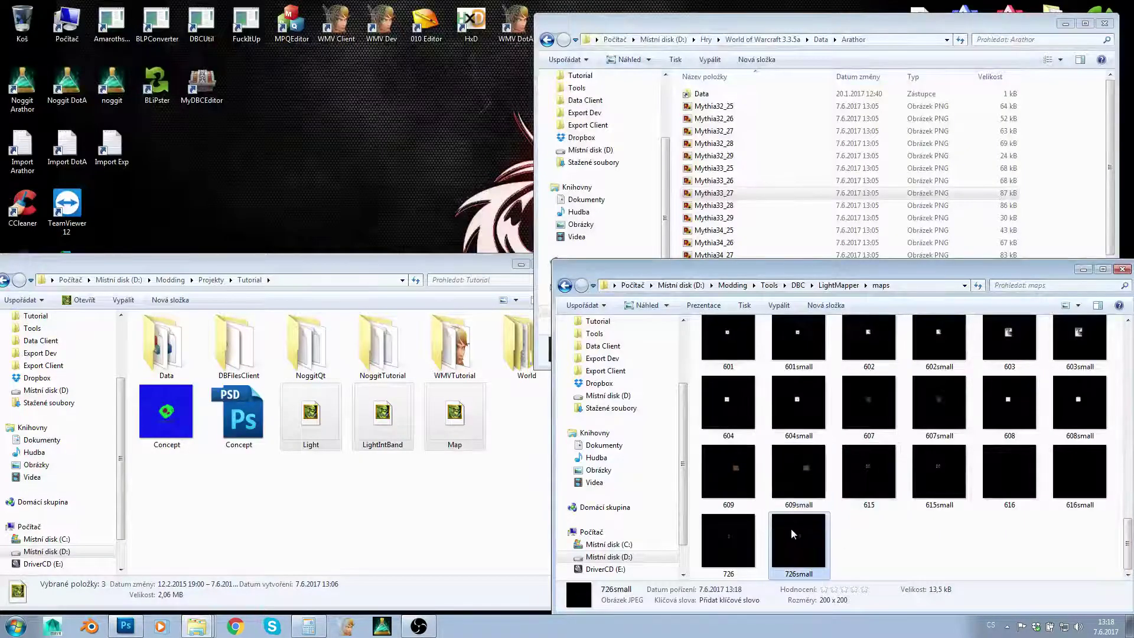
{"action": "left_click", "coordinate": [736, 537]}
{"action": "left_click", "coordinate": [789, 543]}
- Check the Map file in the dbc folder, then select LightMapper.exe in the LightMapper folder
{"action": "left_click", "coordinate": [830, 286]}
{"action": "double_click", "coordinate": [735, 342]}
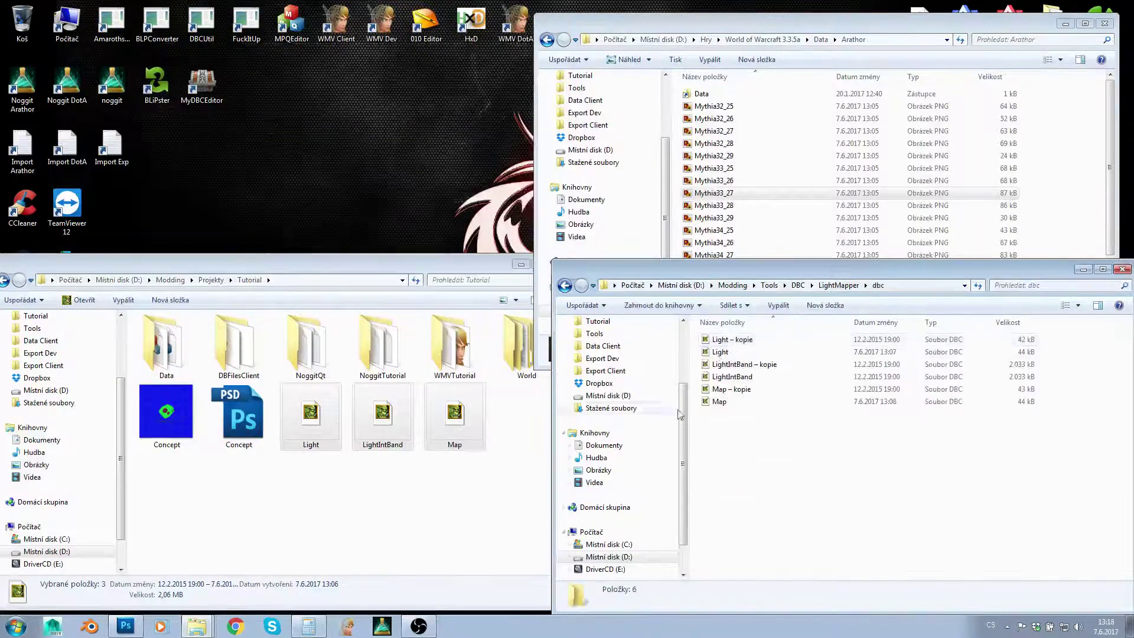
{"action": "left_click", "coordinate": [727, 402]}
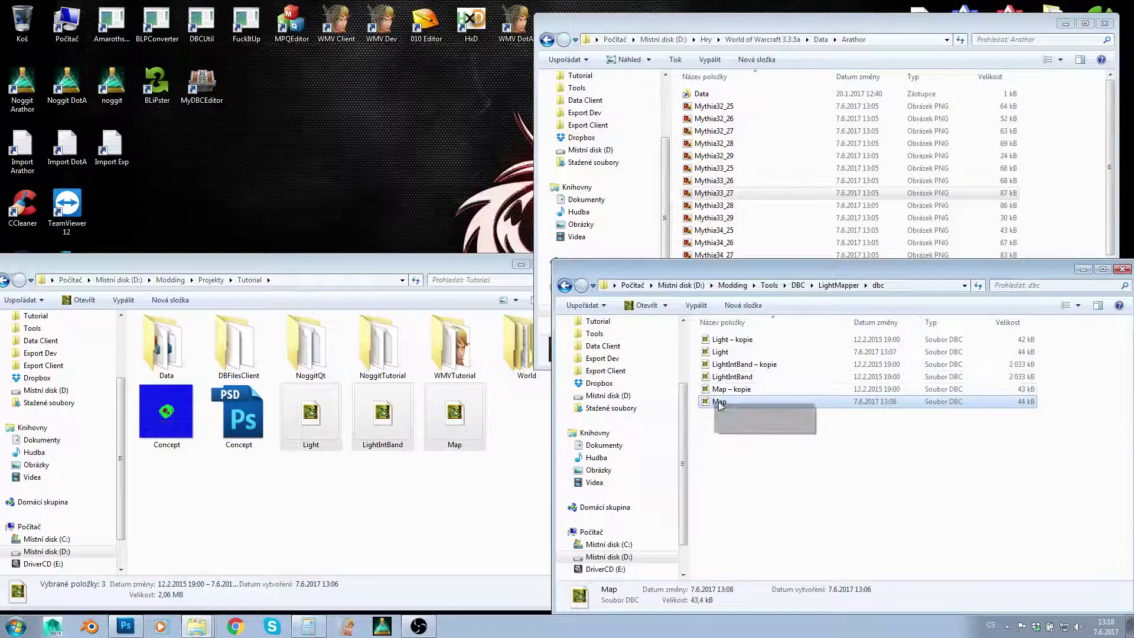
{"action": "left_click", "coordinate": [839, 285]}
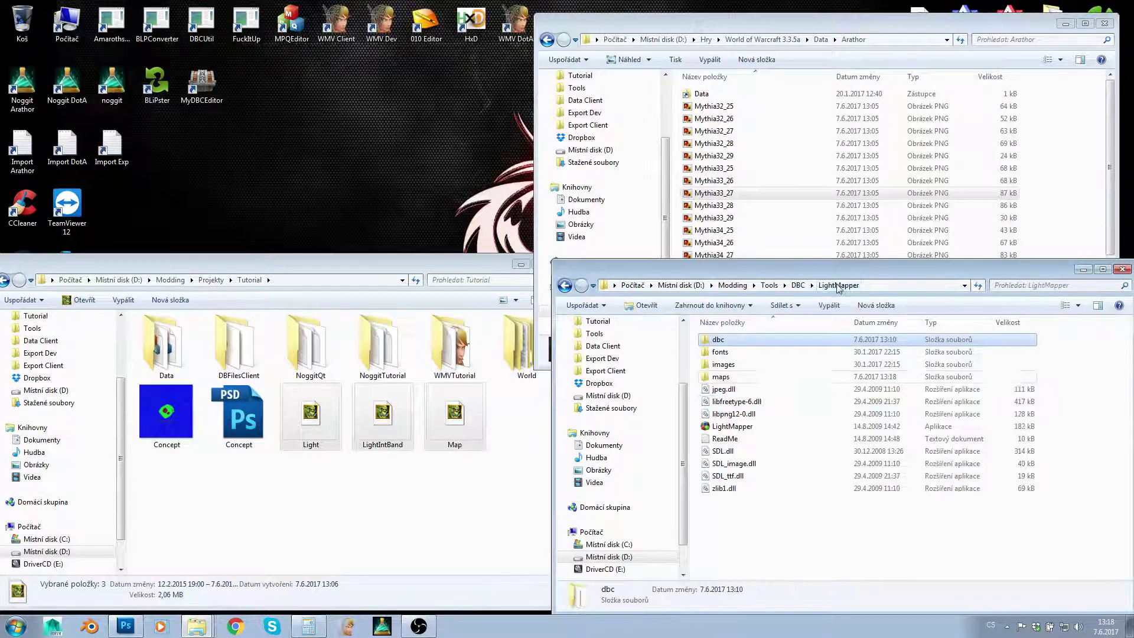
{"action": "left_click", "coordinate": [731, 426]}
- Launch LightMapper and open map 726 Mythia from the Select Map list
{"action": "double_click", "coordinate": [730, 427]}
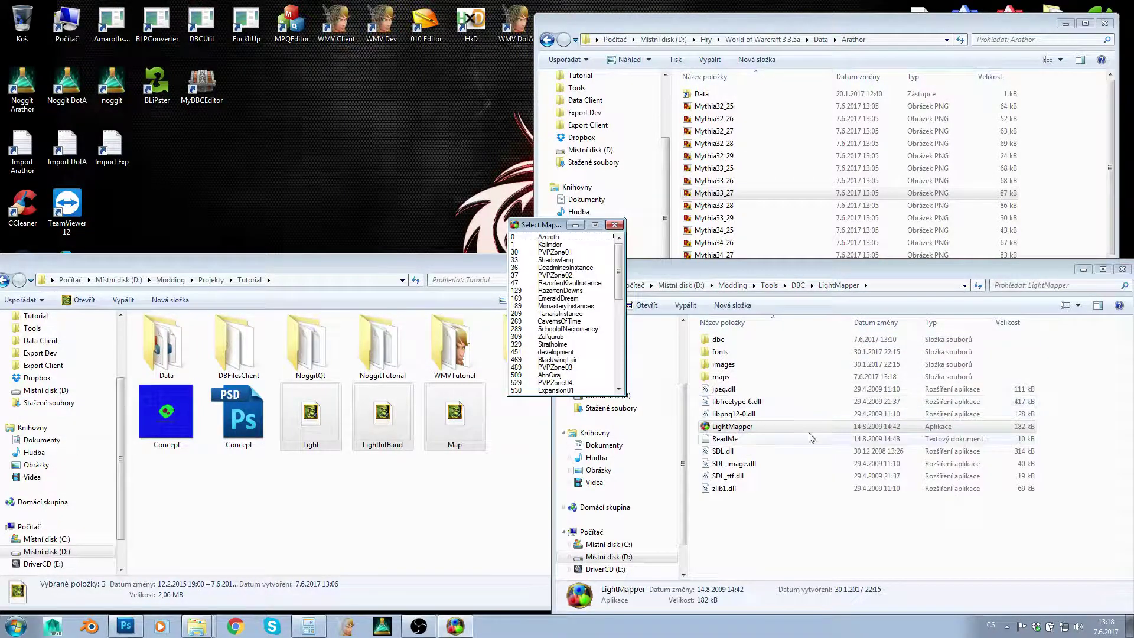
{"action": "left_click_drag", "start_coordinate": [618, 270], "coordinate": [618, 357]}
{"action": "left_click", "coordinate": [524, 390]}
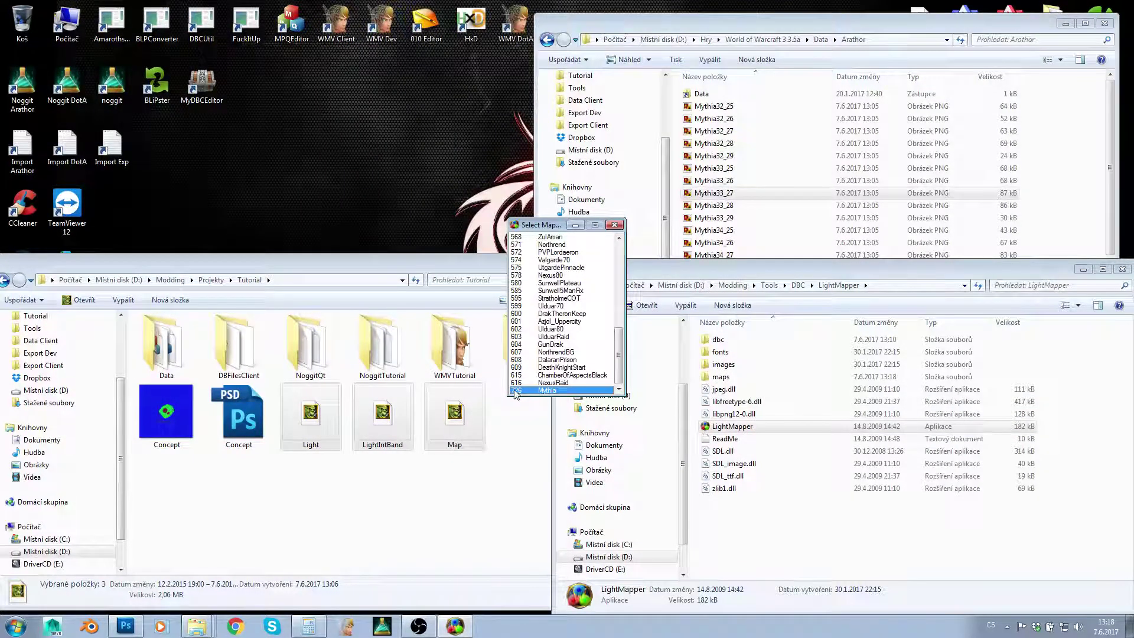
{"action": "double_click", "coordinate": [554, 391]}
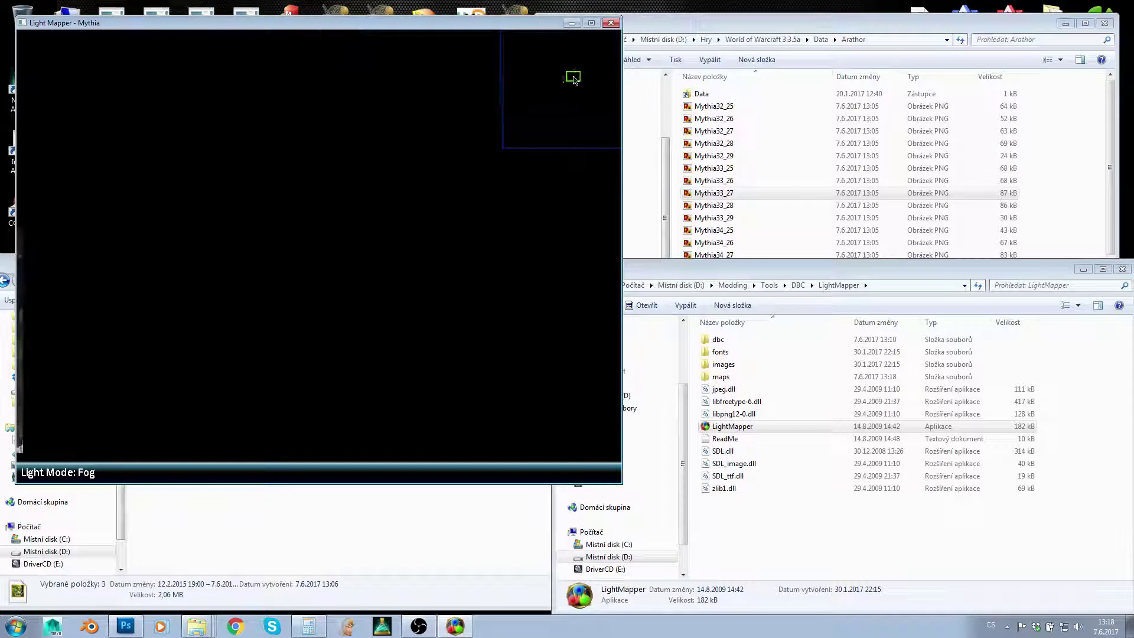
- Pan across the Mythia terrain and red light markers, then close the map and map list
{"action": "left_click", "coordinate": [562, 82]}
{"action": "left_click_drag", "start_coordinate": [440, 163], "coordinate": [269, 231]}
{"action": "mouse_move", "coordinate": [308, 144]}
{"action": "left_mouse_down"}
{"action": "mouse_move", "coordinate": [266, 224]}
{"action": "mouse_move", "coordinate": [219, 154]}
{"action": "left_mouse_up"}
{"action": "left_click_drag", "start_coordinate": [269, 203], "coordinate": [278, 175]}
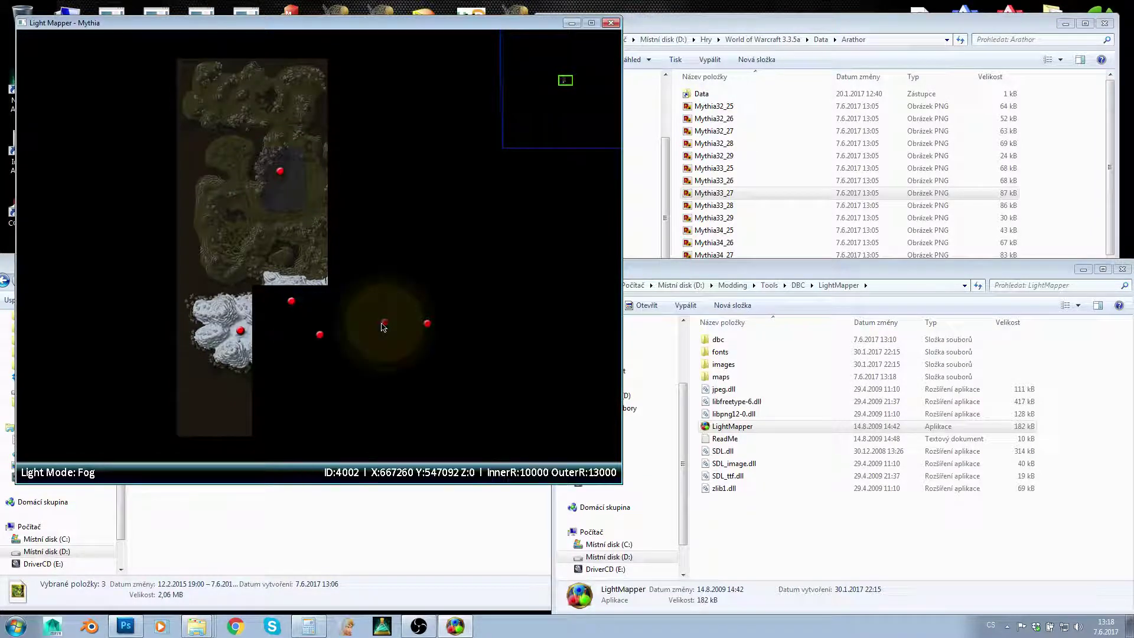
{"action": "left_click_drag", "start_coordinate": [384, 246], "coordinate": [310, 177]}
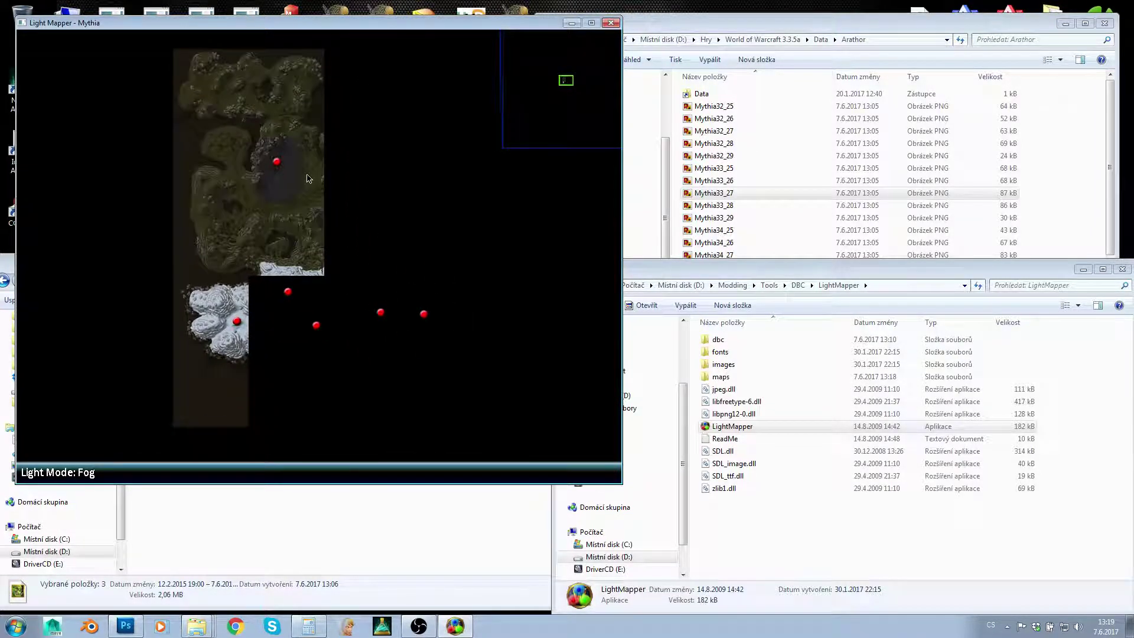
{"action": "left_click_drag", "start_coordinate": [384, 191], "coordinate": [355, 269]}
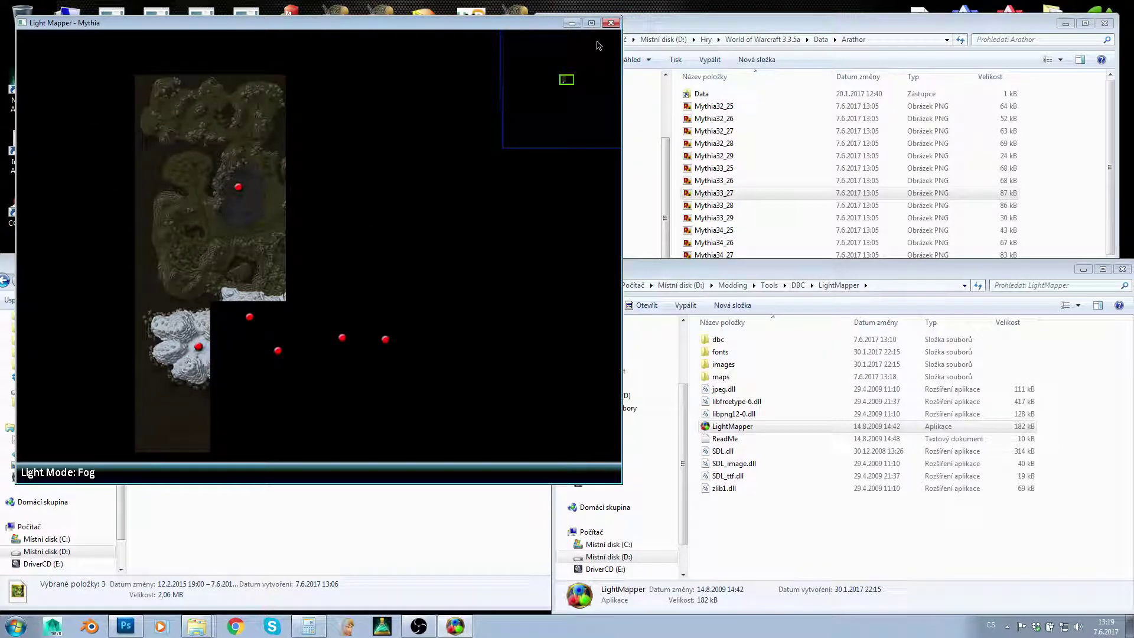
{"action": "left_click", "coordinate": [611, 23]}
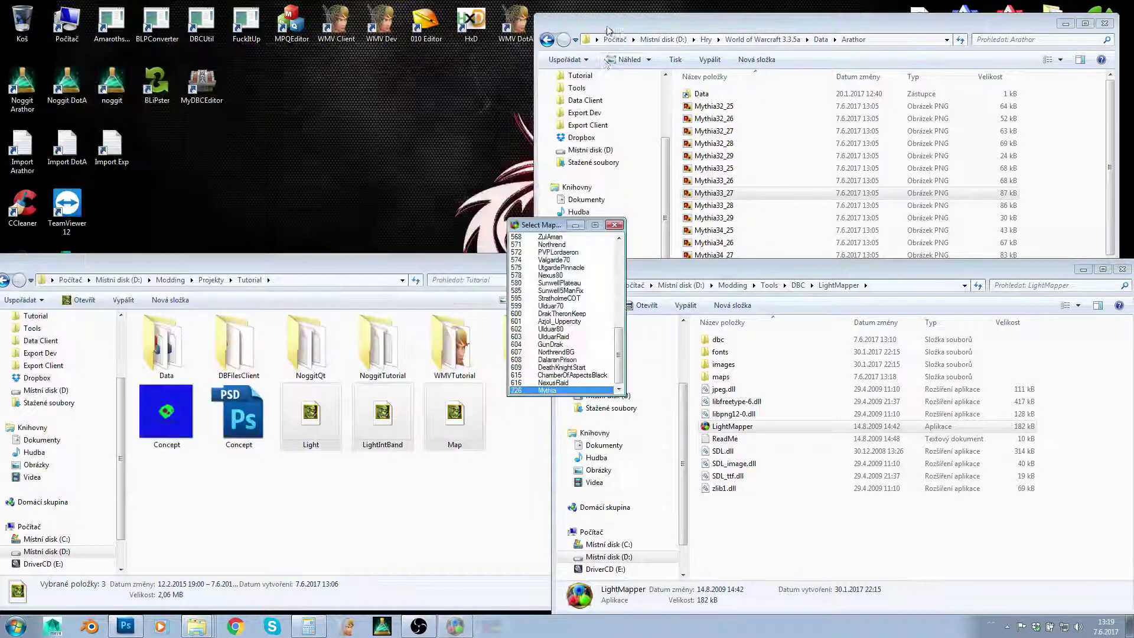
{"action": "left_click", "coordinate": [617, 226]}
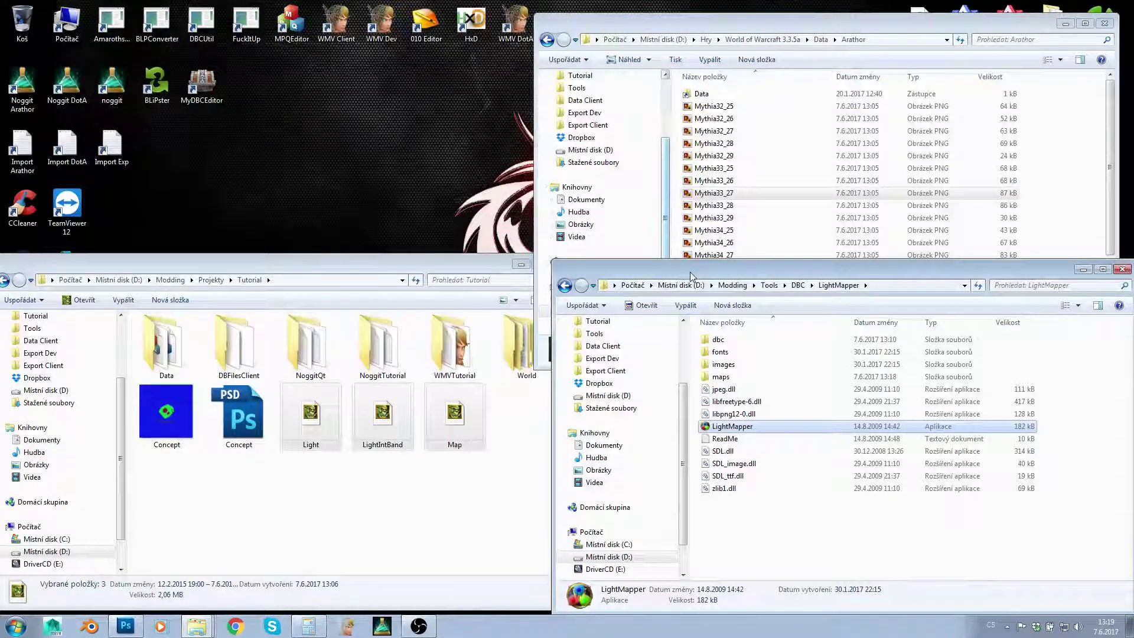